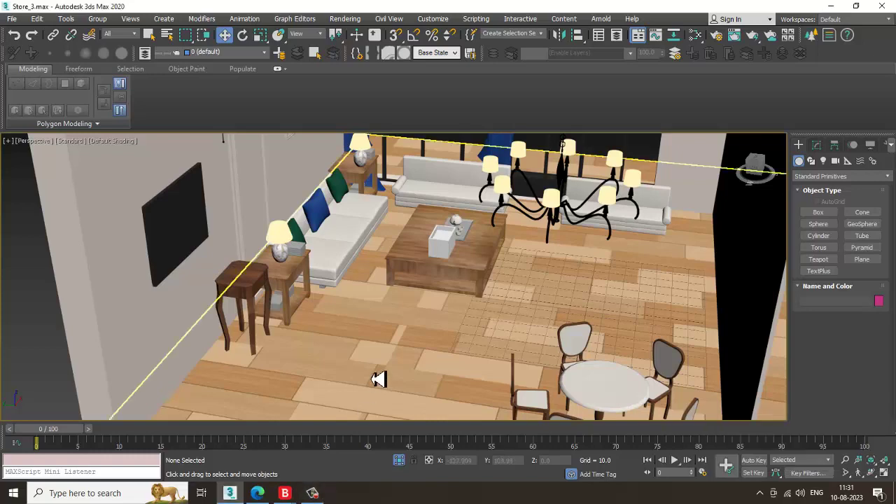
# Inspect the furnished room and the seating area from several distances and angles
pyautogui.scroll(-5, 464, 257)
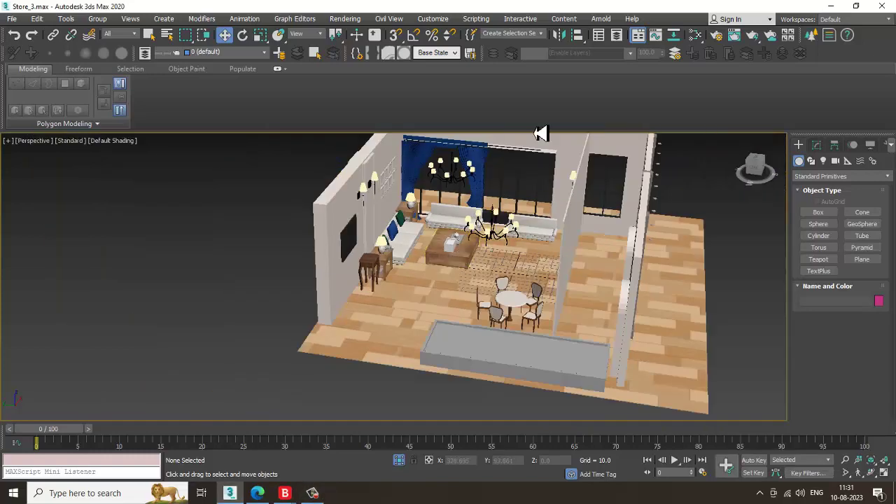
pyautogui.scroll(6, 511, 309)
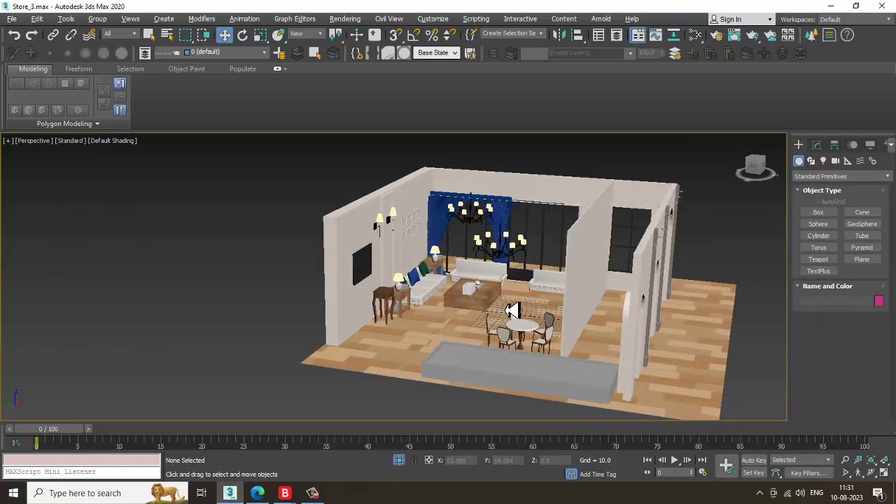
pyautogui.scroll(-3, 408, 360)
pyautogui.scroll(5, 425, 283)
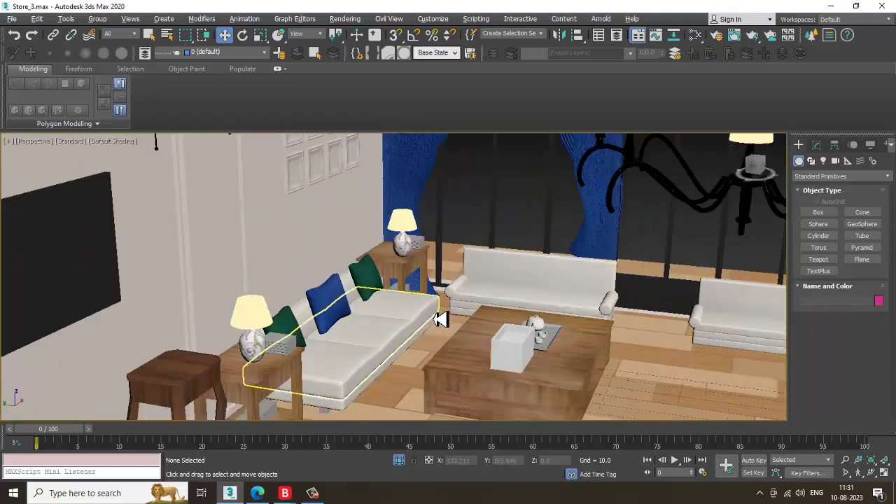
pyautogui.scroll(-5, 480, 309)
pyautogui.scroll(-2, 420, 287)
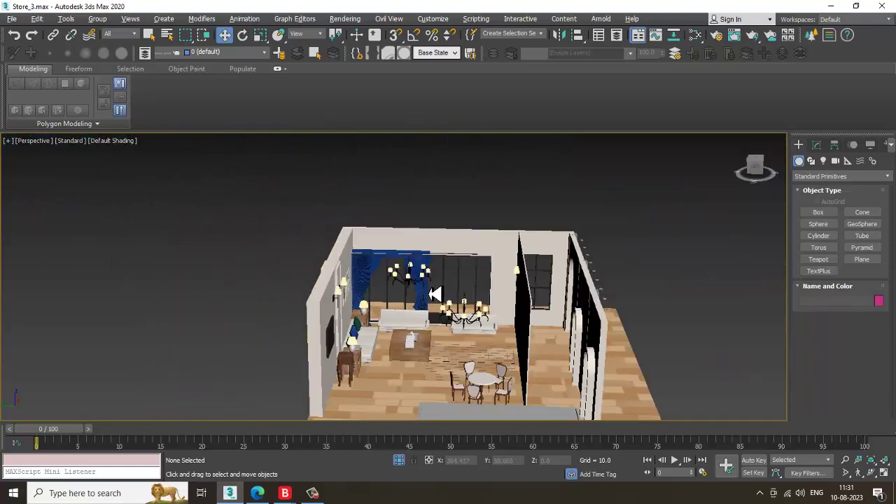
pyautogui.scroll(7, 430, 287)
pyautogui.scroll(1, 437, 286)
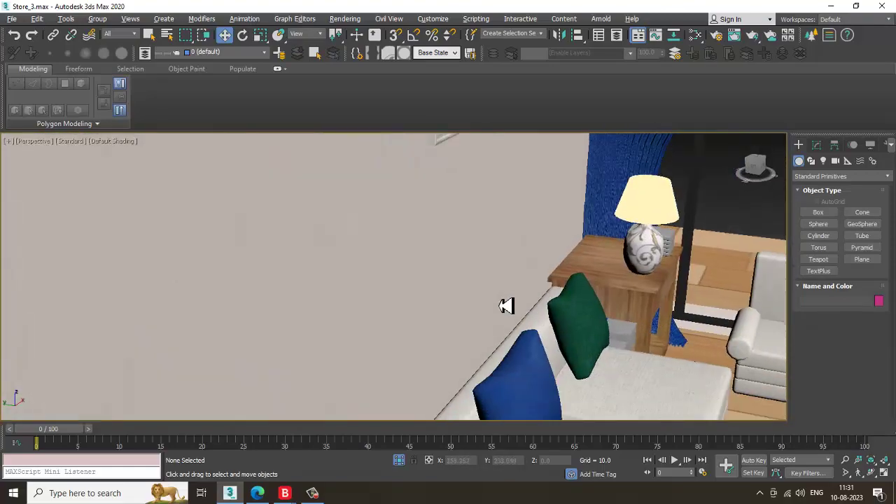
pyautogui.scroll(-5, 508, 303)
pyautogui.scroll(7, 536, 206)
pyautogui.moveTo(355, 267); pyautogui.dragTo(270, 273, button='middle')
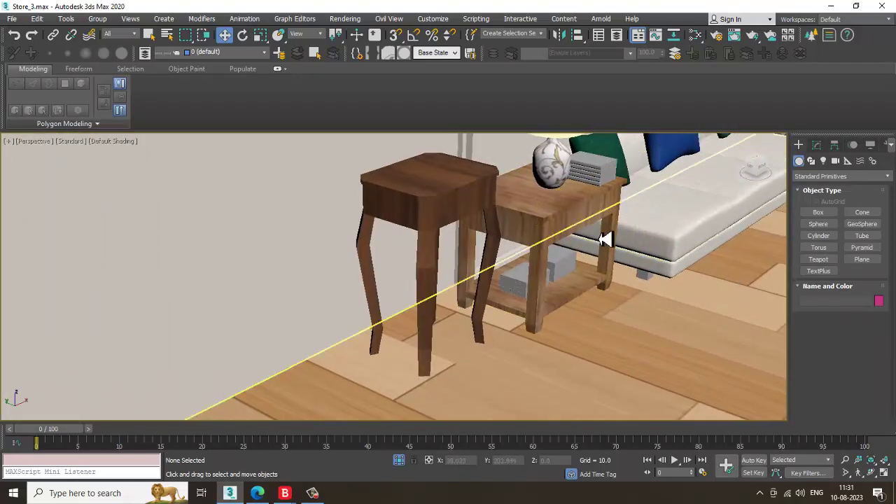
# Select the top book in the stack on the side table and open the Slate Material Editor
pyautogui.scroll(5, 658, 168)
pyautogui.moveTo(651, 154); pyautogui.dragTo(448, 315, button='middle')
pyautogui.click(208, 260)
pyautogui.scroll(-2, 208, 260)
pyautogui.scroll(-3, 207, 259)
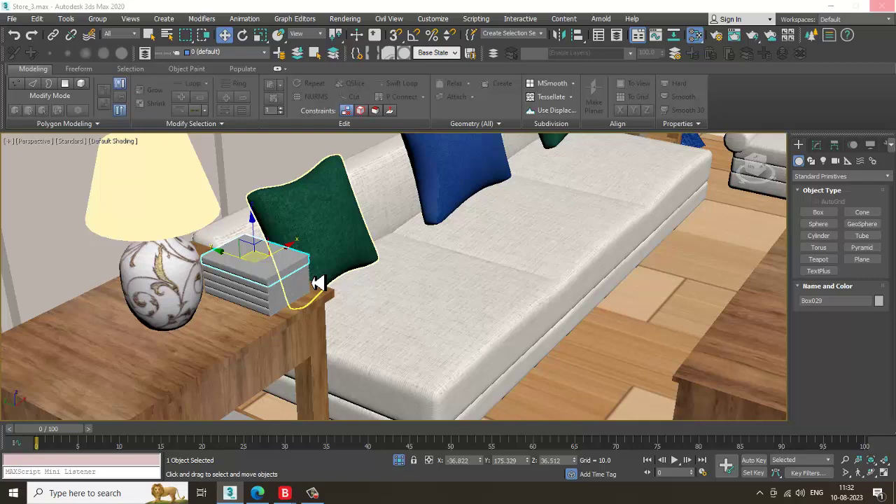
pyautogui.press('m')
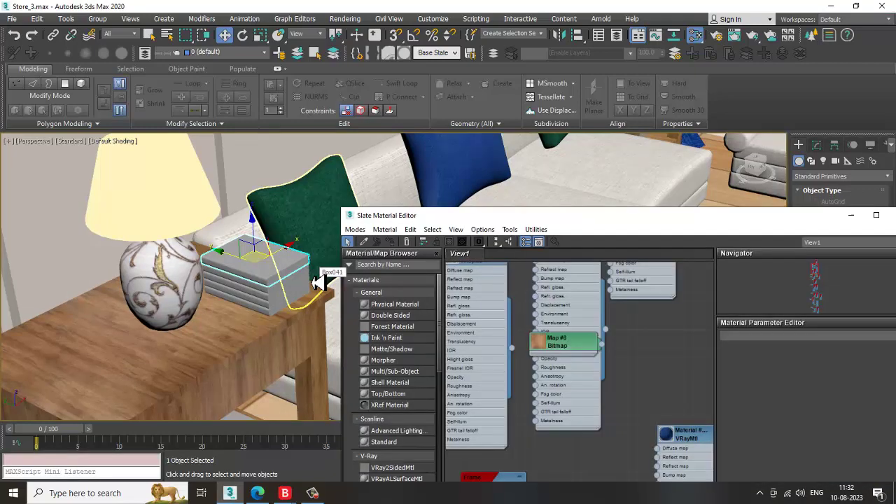
pyautogui.moveTo(596, 225); pyautogui.dragTo(445, 50)
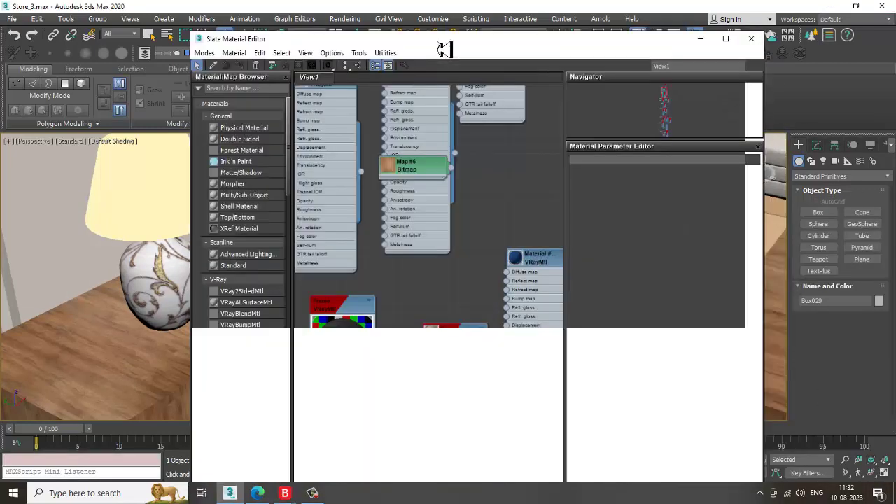
# Add a new VRayMtl in the empty area below the existing material nodes and open its parameters
pyautogui.moveTo(447, 396); pyautogui.dragTo(416, 194, button='middle')
pyautogui.moveTo(400, 397); pyautogui.dragTo(406, 212, button='middle')
pyautogui.moveTo(419, 411); pyautogui.dragTo(421, 229, button='middle')
pyautogui.moveTo(435, 428); pyautogui.dragTo(442, 228, button='middle')
pyautogui.moveTo(449, 448); pyautogui.dragTo(410, 160, button='middle')
pyautogui.moveTo(420, 356); pyautogui.dragTo(434, 288, button='middle')
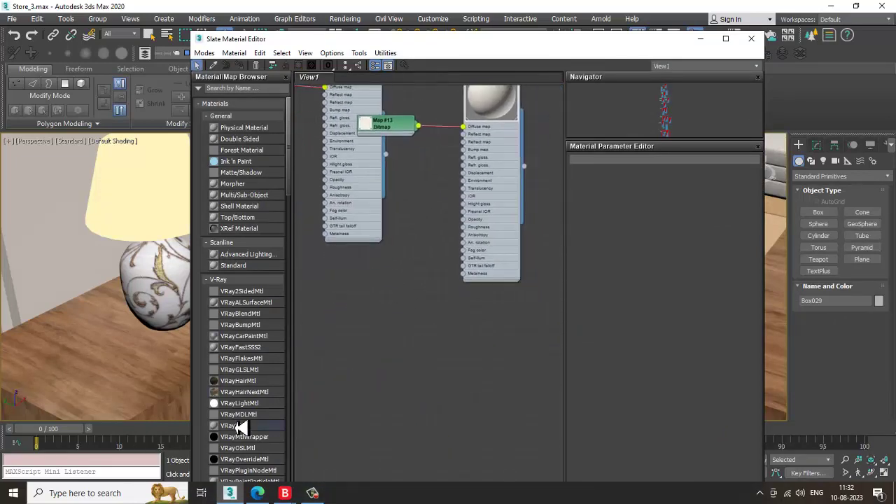
pyautogui.moveTo(242, 428); pyautogui.dragTo(394, 317)
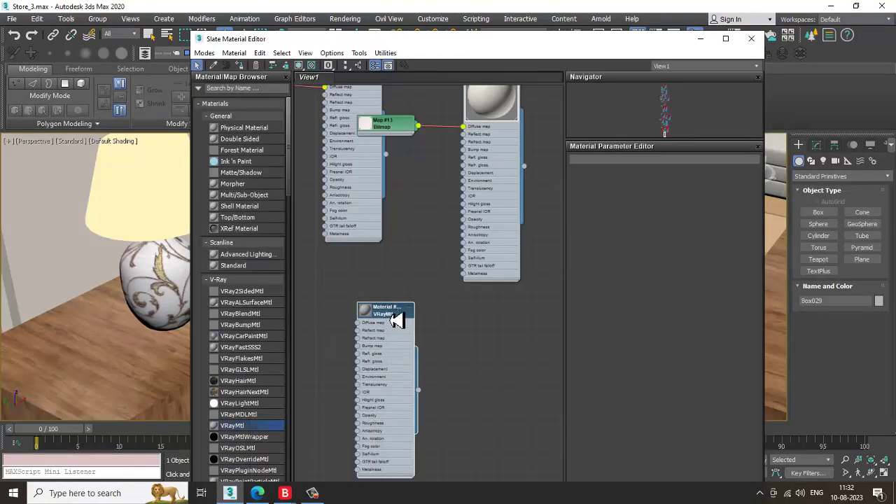
pyautogui.doubleClick(396, 320)
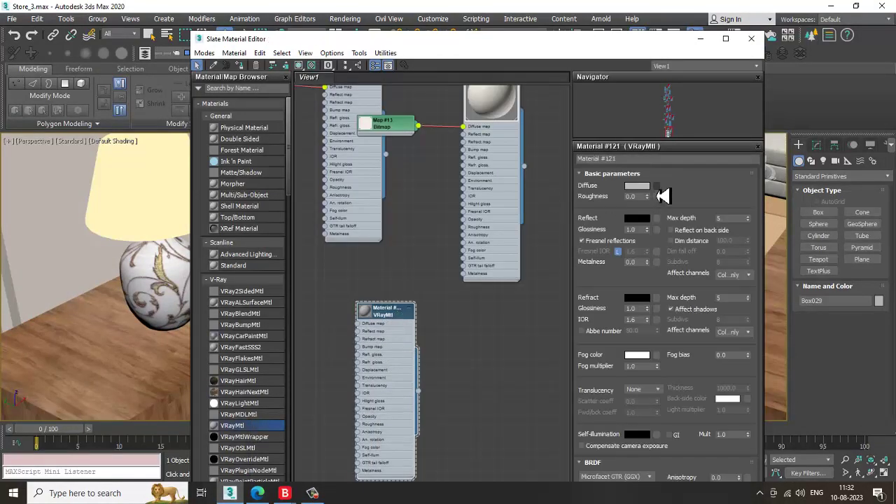
# Load the contemporary fiction "Memory" cover from the August 2023 Textt folder on drive D as the diffuse bitmap and apply the material to the top book
pyautogui.click(658, 195)
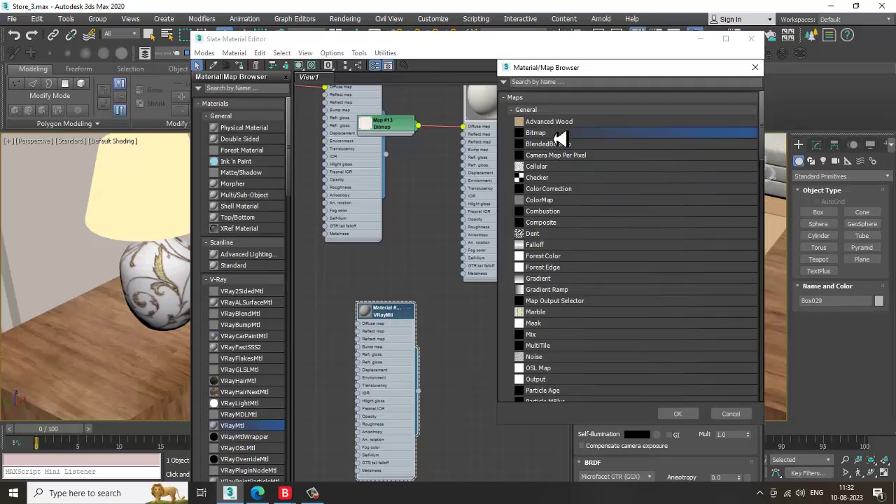
pyautogui.doubleClick(553, 133)
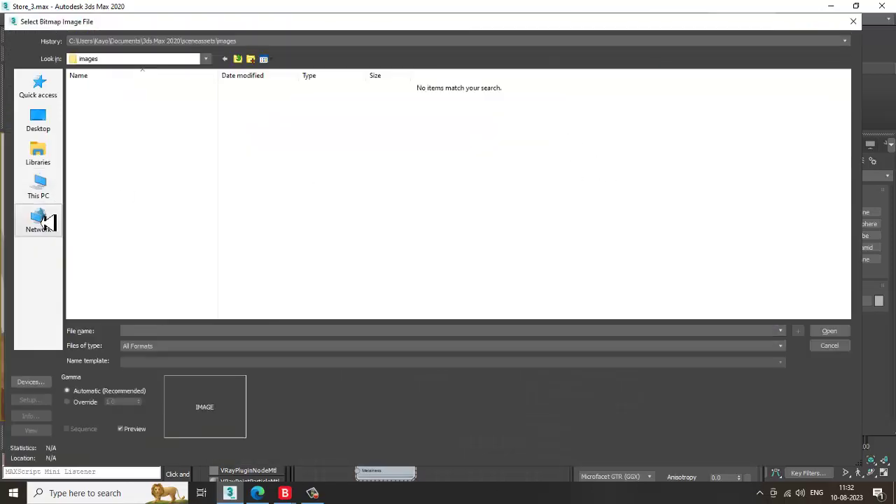
pyautogui.click(38, 187)
pyautogui.doubleClick(298, 181)
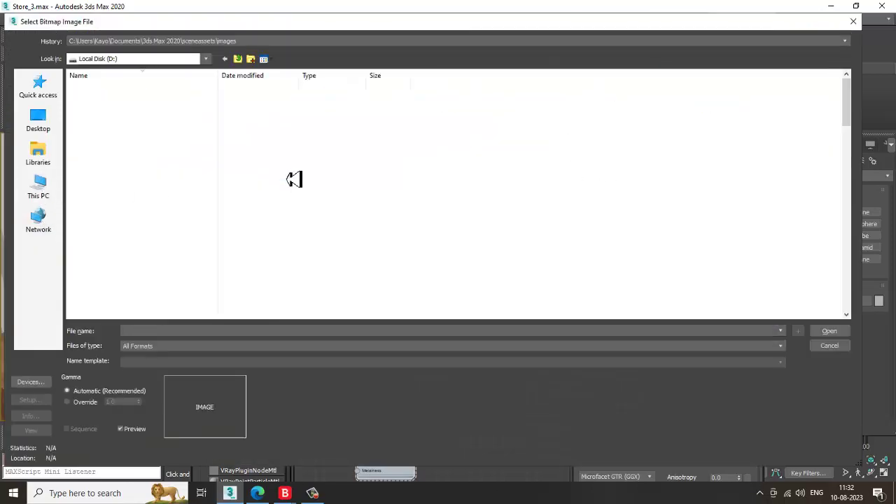
pyautogui.click(140, 198)
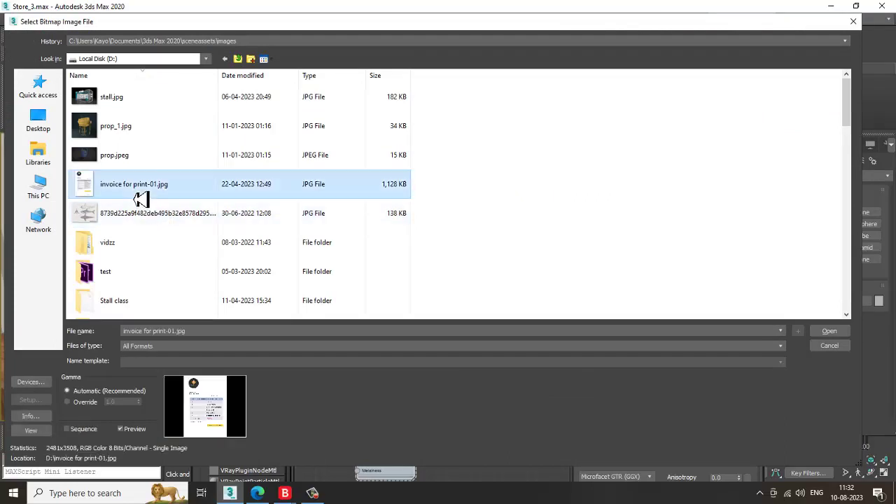
pyautogui.scroll(-10, 139, 203)
pyautogui.doubleClick(149, 241)
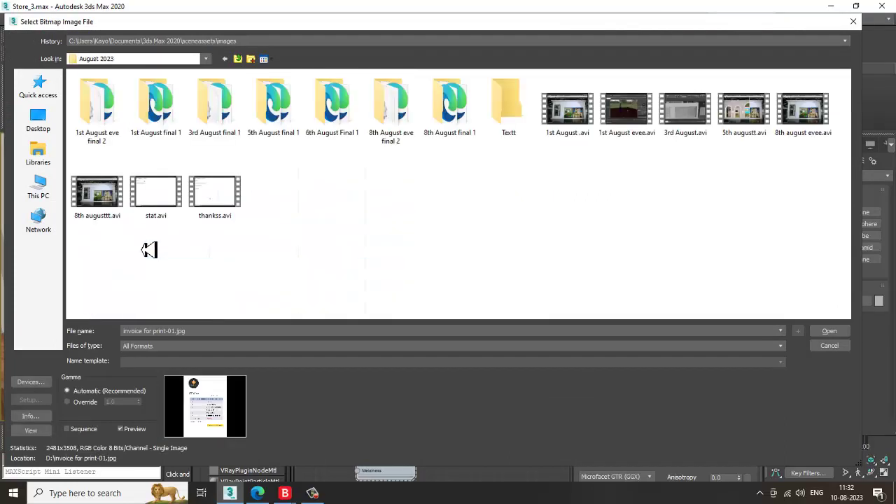
pyautogui.doubleClick(505, 112)
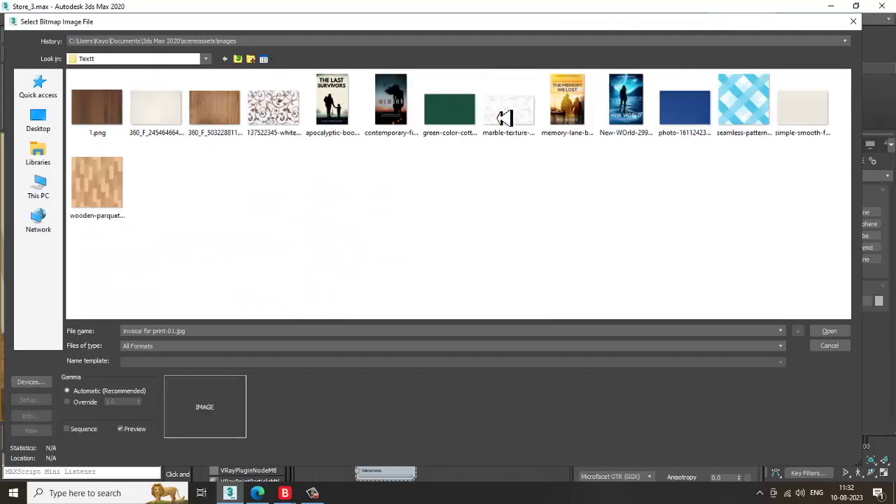
pyautogui.moveTo(310, 139); pyautogui.dragTo(384, 105)
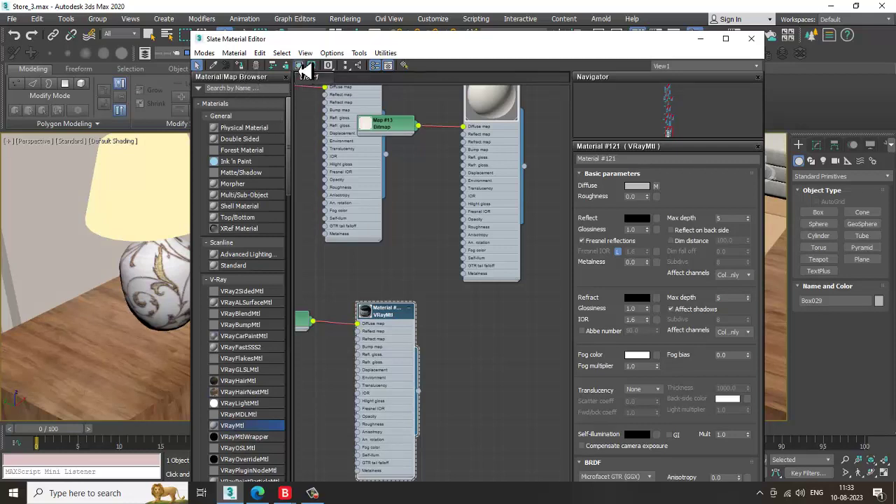
pyautogui.click(700, 39)
# Select the second book from the top, add another VRayMtl beside the previous one and open its parameters
pyautogui.keyDown('alt'); pyautogui.moveTo(436, 285); pyautogui.dragTo(303, 259, button='middle'); pyautogui.keyUp('alt')
pyautogui.moveTo(303, 259); pyautogui.dragTo(340, 285, button='middle')
pyautogui.scroll(2, 340, 285)
pyautogui.click(282, 336)
pyautogui.keyDown('alt'); pyautogui.moveTo(282, 336); pyautogui.dragTo(324, 299, button='middle'); pyautogui.keyUp('alt')
pyautogui.press('m')
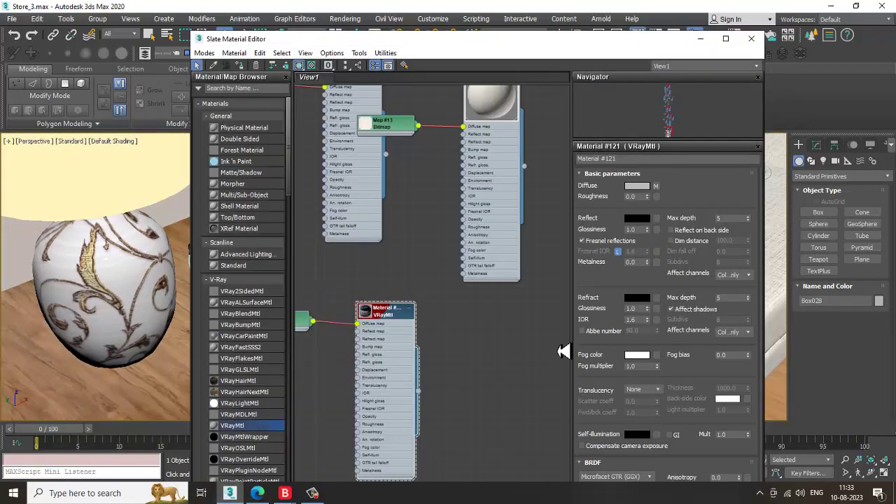
pyautogui.moveTo(563, 350); pyautogui.dragTo(499, 315)
pyautogui.doubleClick(497, 314)
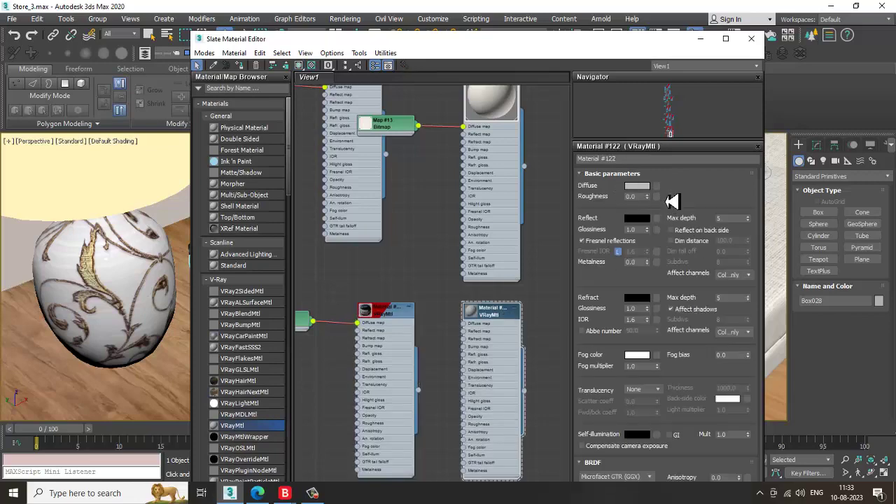
# Load the apocalyptic "The Last Survivors" cover as the diffuse bitmap and apply the material to the second book
pyautogui.click(657, 196)
pyautogui.doubleClick(557, 134)
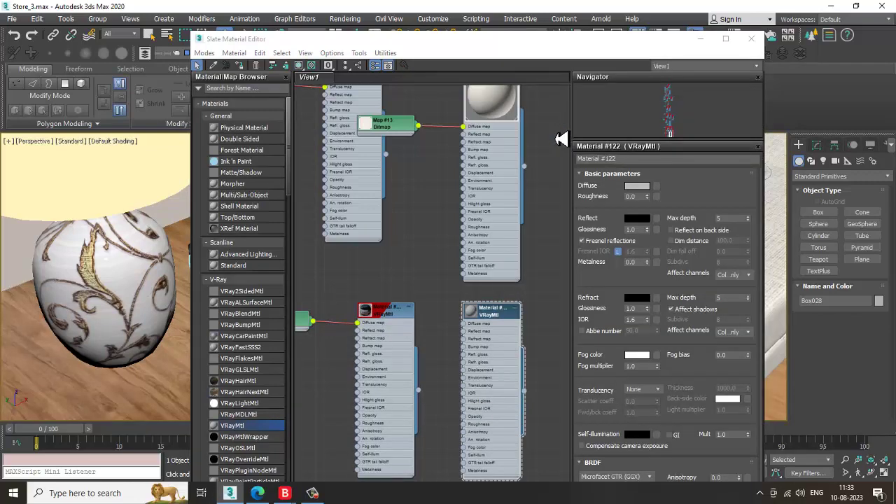
pyautogui.doubleClick(352, 107)
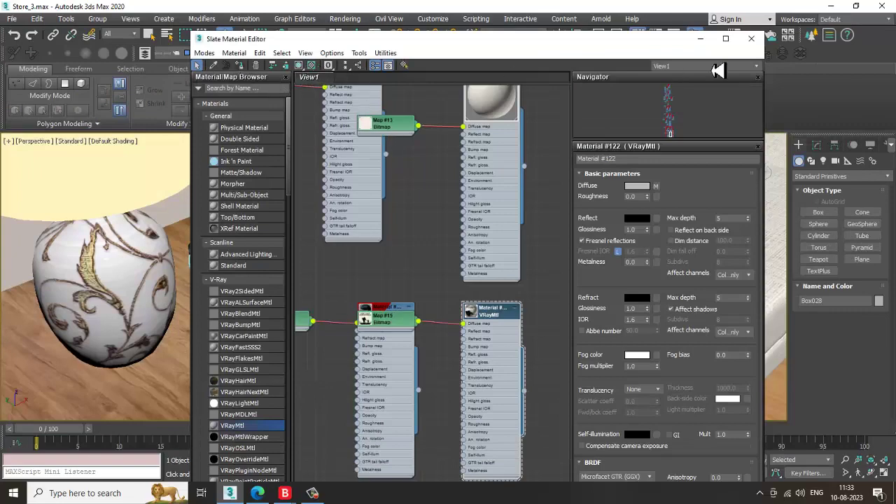
pyautogui.click(308, 70)
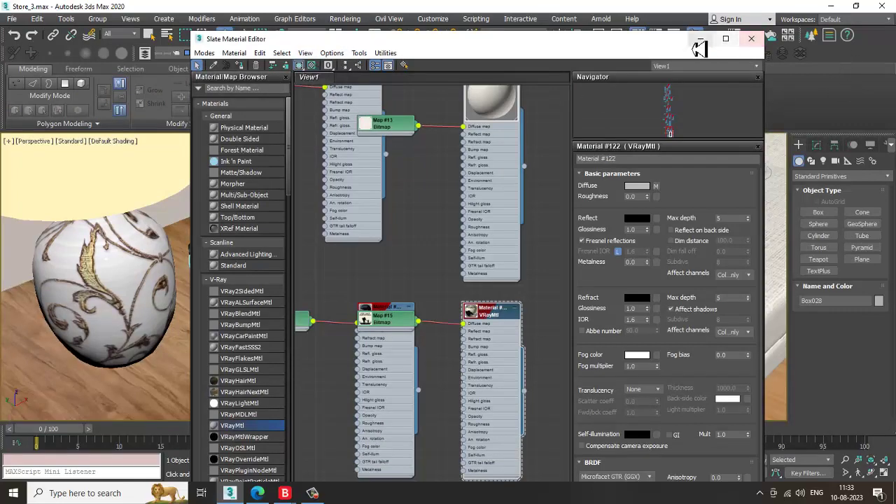
pyautogui.click(751, 39)
# Add a UVW Map modifier with Box mapping to the top book
pyautogui.scroll(3, 334, 291)
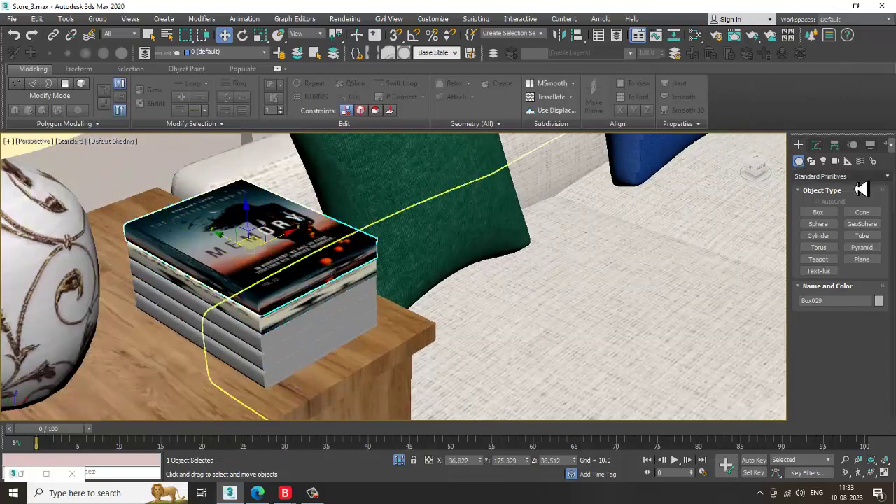
pyautogui.click(817, 145)
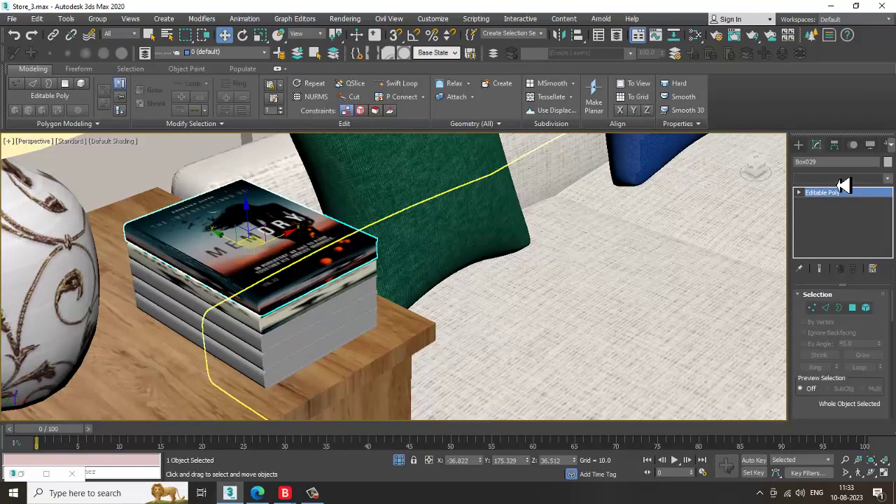
pyautogui.click(844, 179)
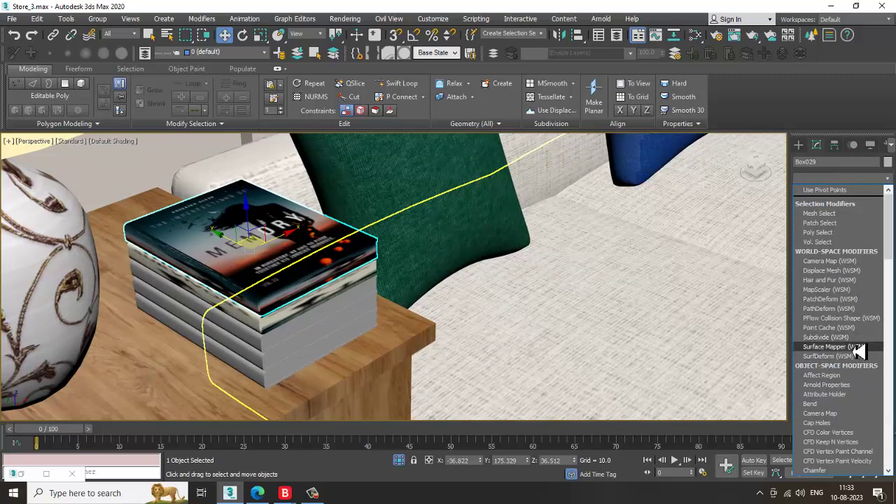
pyautogui.press('u')
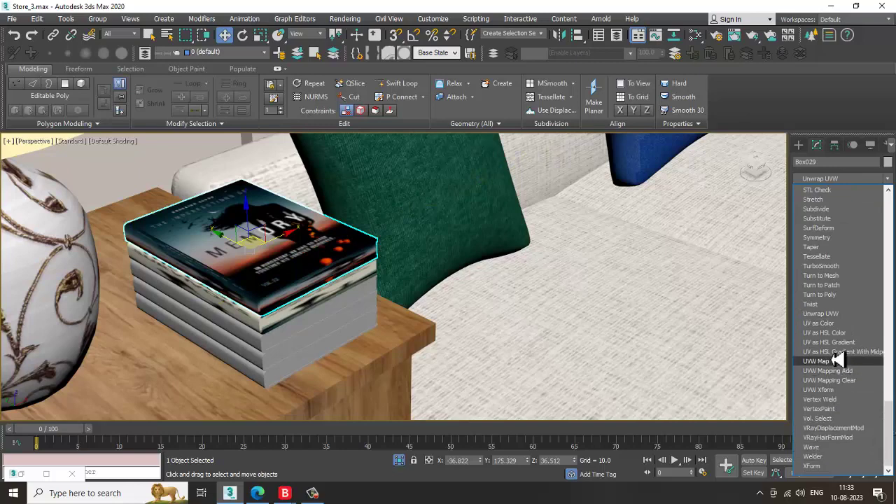
pyautogui.click(834, 362)
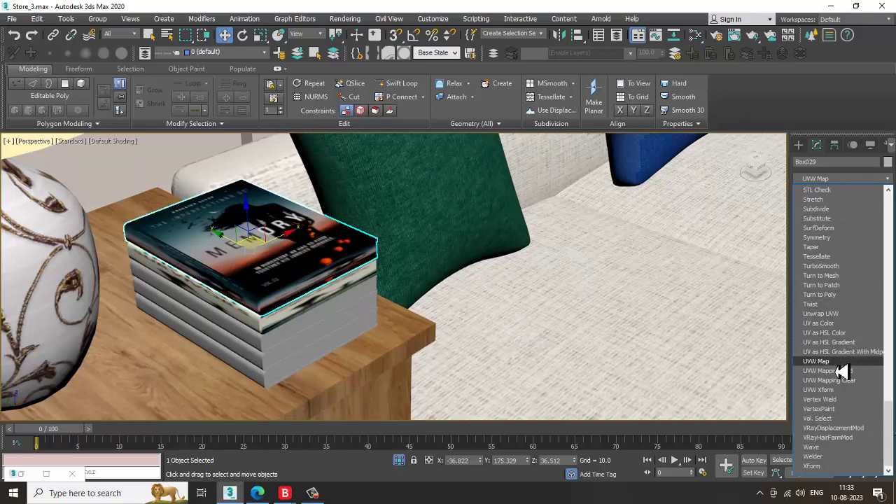
pyautogui.press('Return')
pyautogui.click(831, 359)
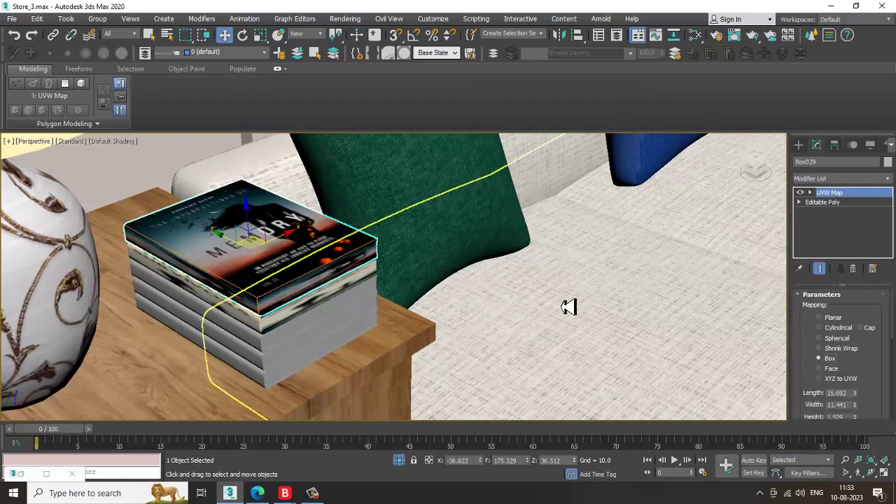
# Set the top book's UVW mapping height to 3.334 and convert the book to Editable Poly
pyautogui.scroll(5, 456, 276)
pyautogui.scroll(-1, 861, 382)
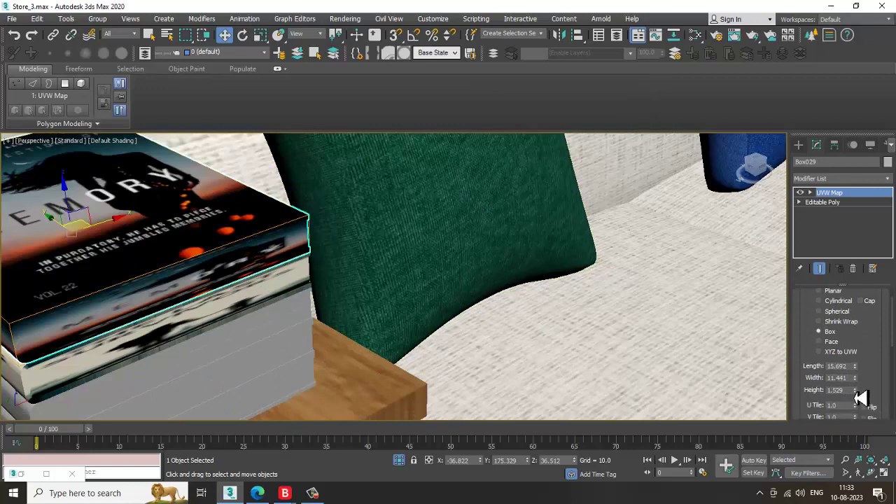
pyautogui.moveTo(854, 390); pyautogui.dragTo(854, 330)
pyautogui.rightClick(205, 220)
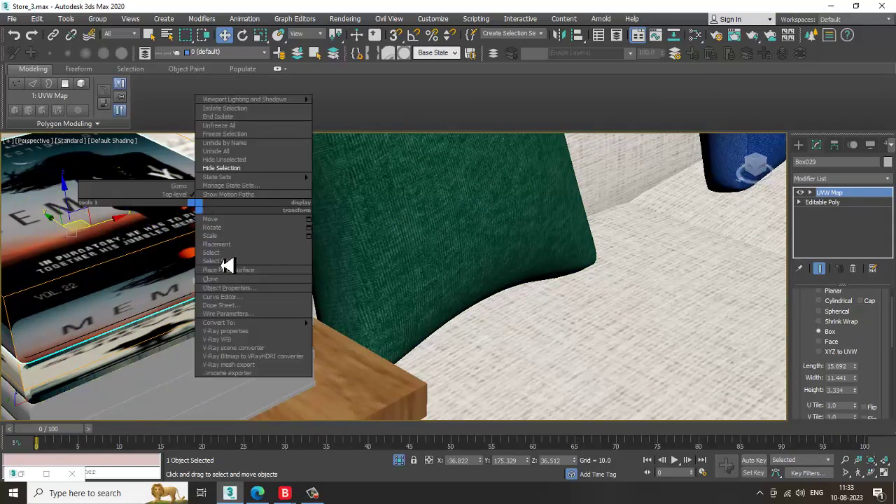
pyautogui.click(350, 343)
# Select the three page-edge polygons around the sides of the top book
pyautogui.press('4')
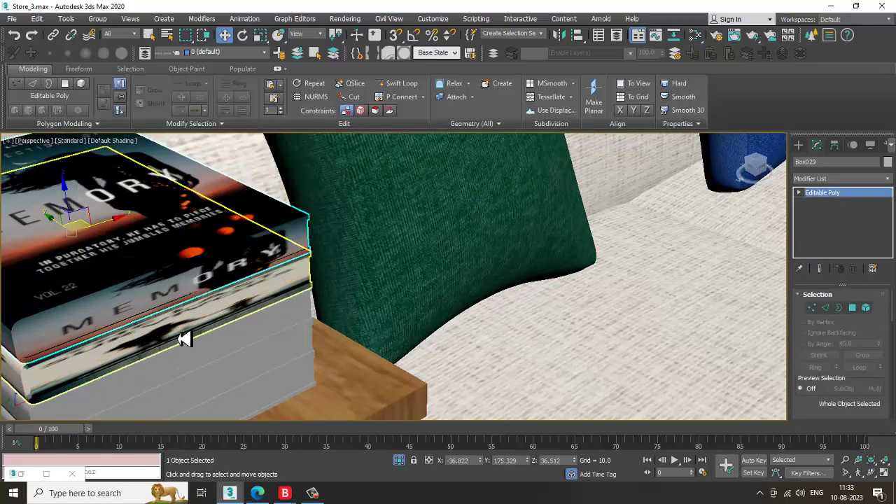
pyautogui.click(190, 284)
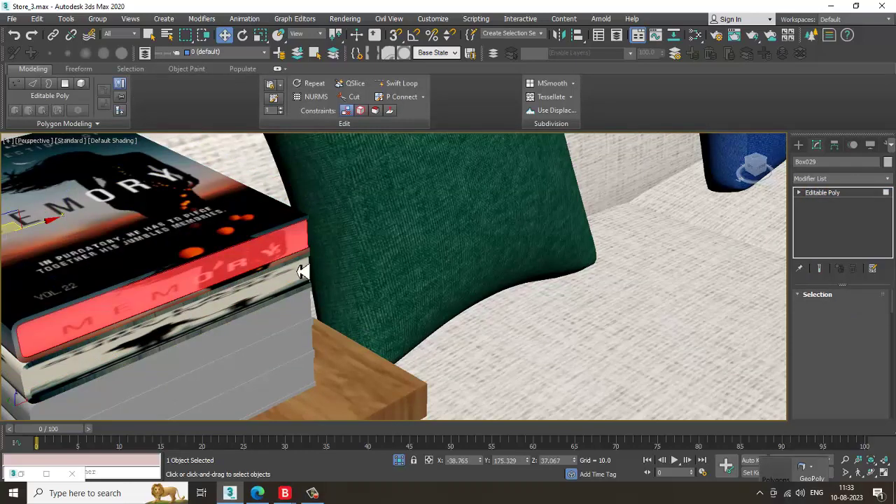
pyautogui.scroll(-5, 329, 278)
pyautogui.scroll(6, 336, 287)
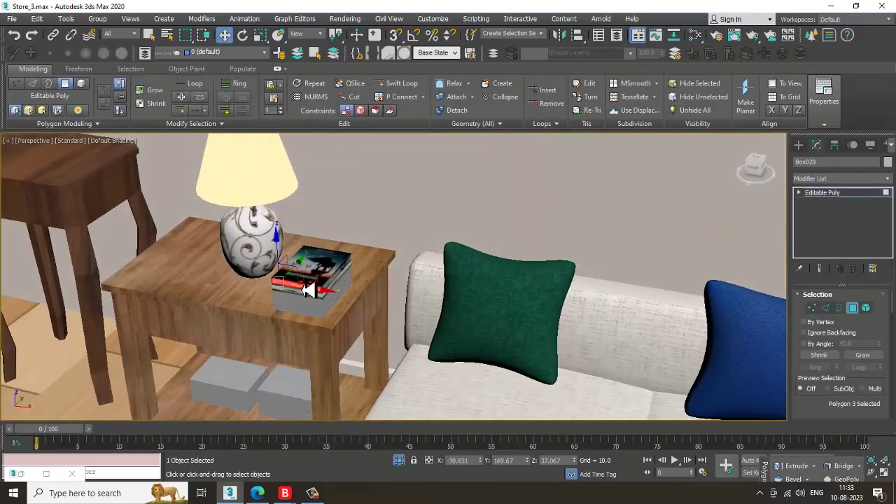
pyautogui.keyDown('ctrl'); pyautogui.click(360, 297); pyautogui.keyUp('ctrl')
pyautogui.keyDown('alt'); pyautogui.moveTo(464, 276); pyautogui.dragTo(489, 336, button='middle'); pyautogui.keyUp('alt')
pyautogui.scroll(5, 430, 331)
pyautogui.keyDown('ctrl'); pyautogui.click(410, 340); pyautogui.keyUp('ctrl')
pyautogui.scroll(-5, 408, 336)
# Add a new VRayMtl named pages below the existing materials and give it a pale off-white diffuse colour
pyautogui.press('m')
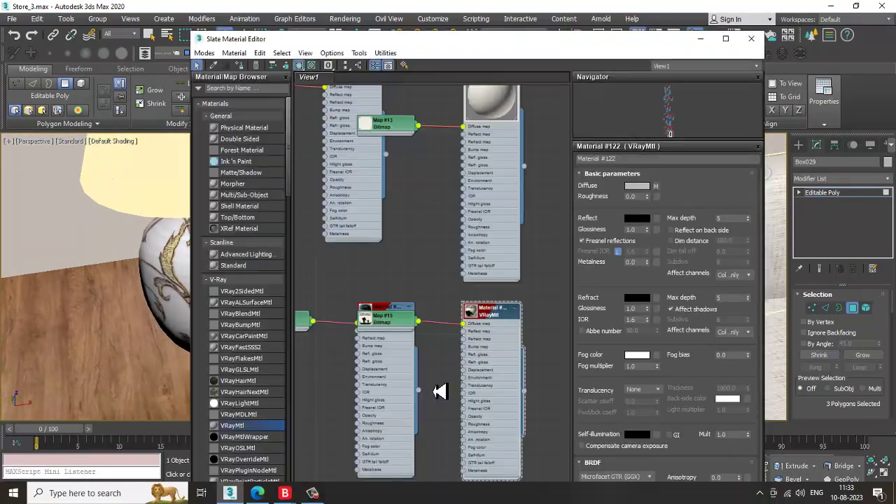
pyautogui.moveTo(404, 309); pyautogui.dragTo(404, 309)
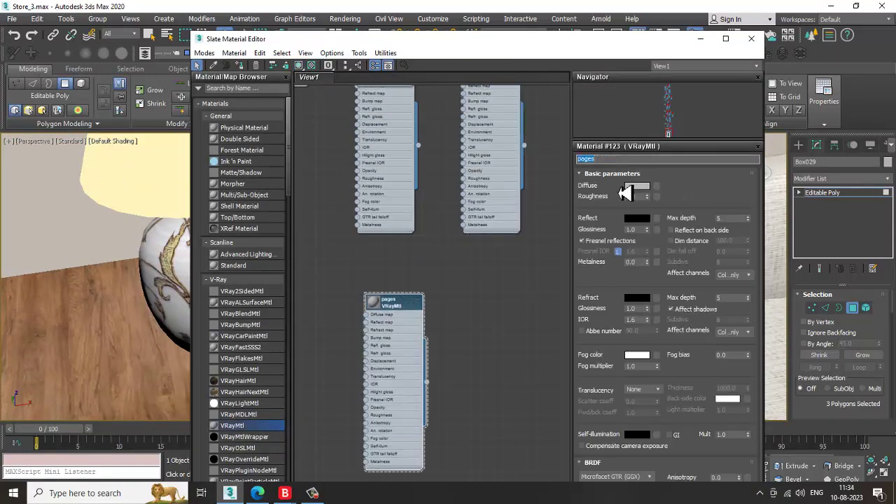
pyautogui.click(633, 187)
pyautogui.click(242, 112)
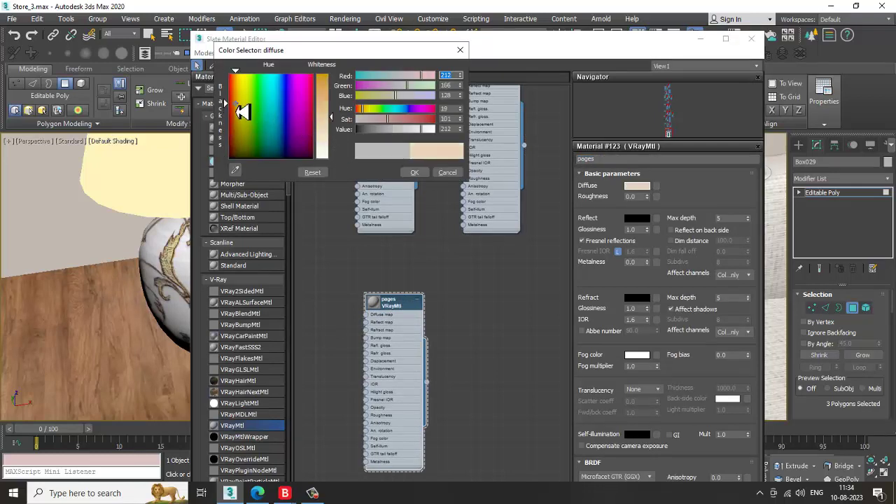
pyautogui.moveTo(332, 117); pyautogui.dragTo(334, 148)
pyautogui.click(414, 173)
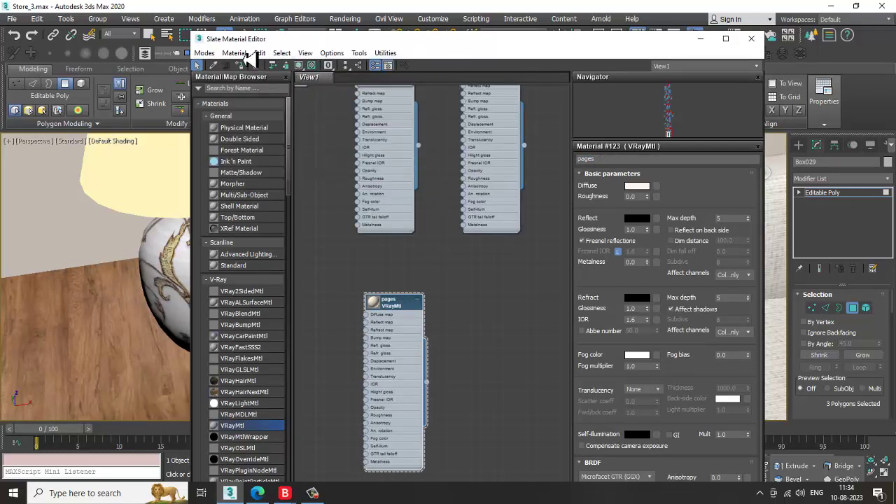
# Assign the pages material to the top book's selected polygons and leave polygon editing
pyautogui.click(292, 65)
pyautogui.click(701, 39)
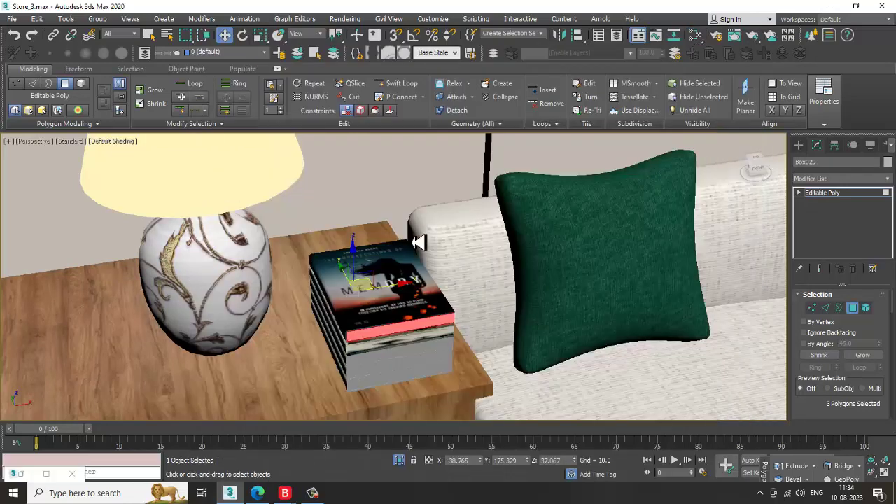
pyautogui.click(872, 195)
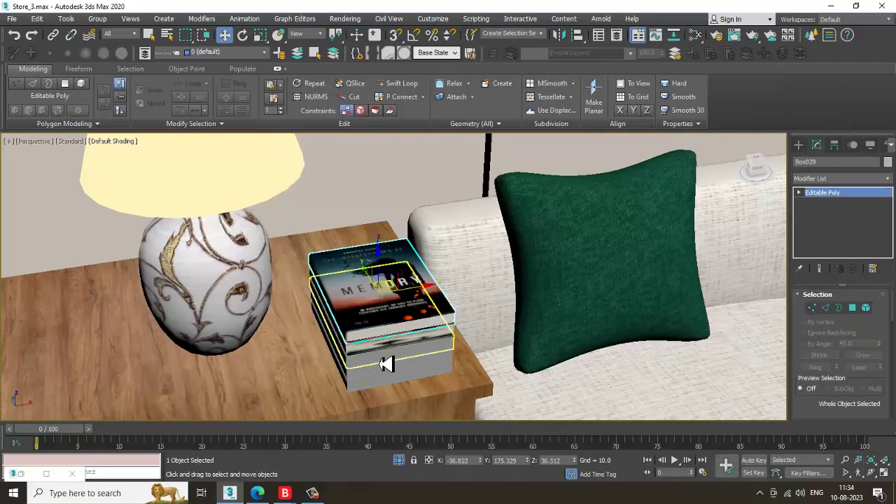
# Select the third and bottom books together, add another VRayMtl beside the pages material and open its parameters
pyautogui.keyDown('ctrl'); pyautogui.click(391, 371); pyautogui.keyUp('ctrl')
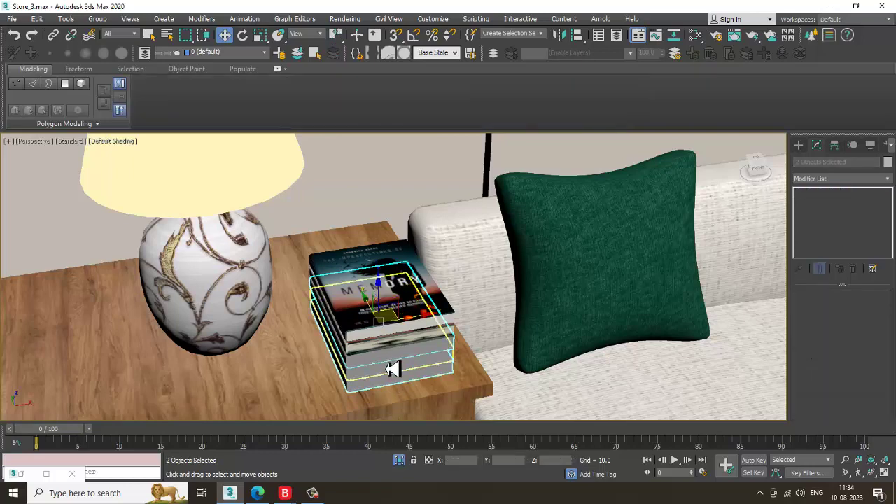
pyautogui.press('m')
pyautogui.moveTo(472, 244); pyautogui.dragTo(467, 199, button='middle')
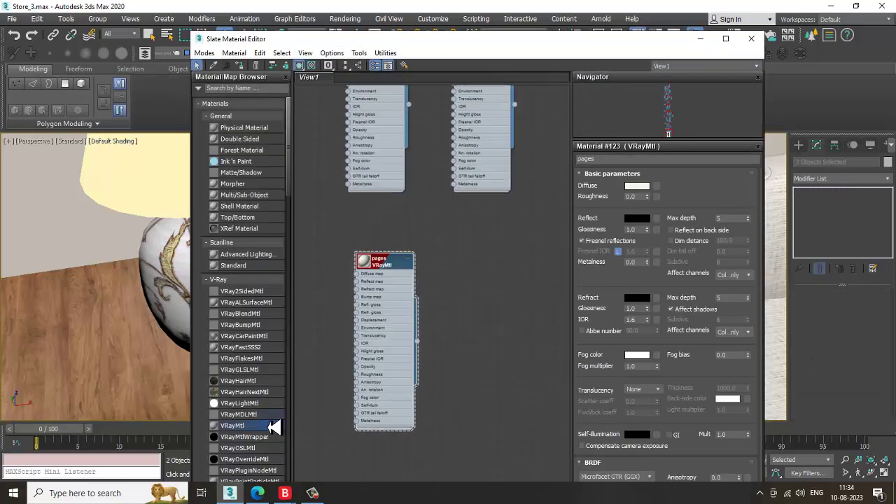
pyautogui.moveTo(455, 325); pyautogui.dragTo(480, 256)
pyautogui.doubleClick(479, 257)
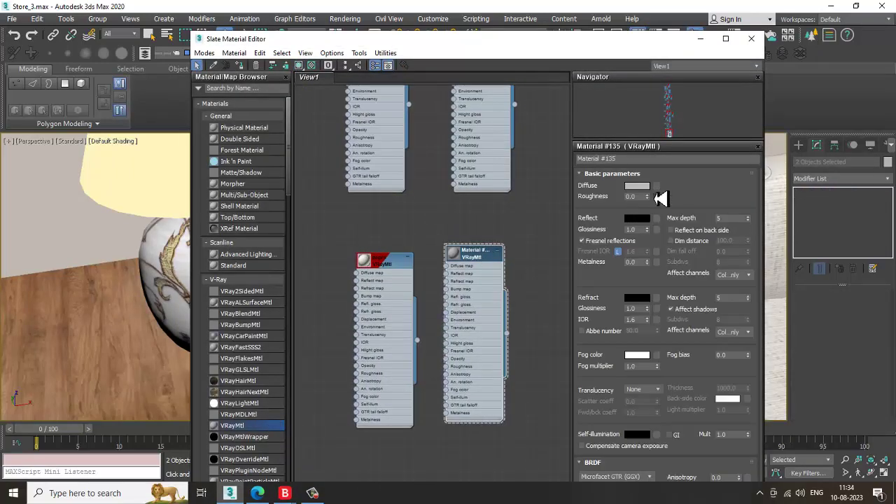
# Load the golden book cover image as the diffuse bitmap and apply the material to the two selected books
pyautogui.click(656, 187)
pyautogui.doubleClick(565, 134)
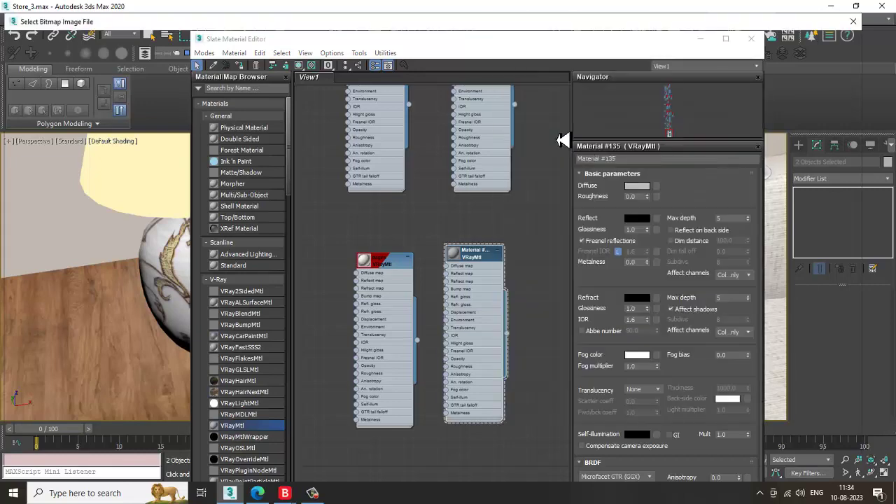
pyautogui.doubleClick(568, 105)
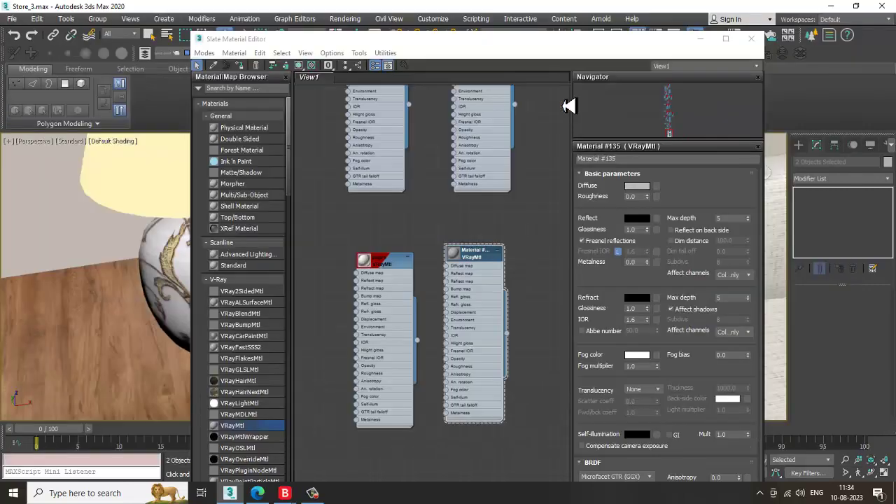
pyautogui.click(297, 65)
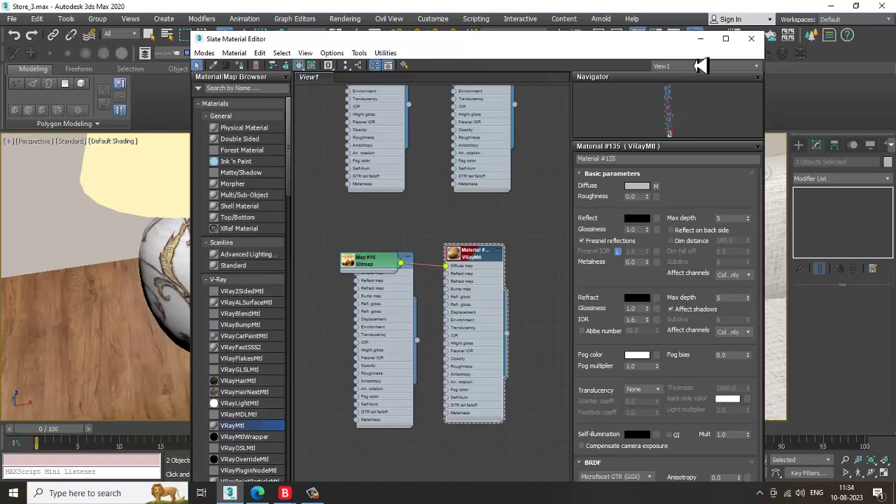
pyautogui.click(700, 39)
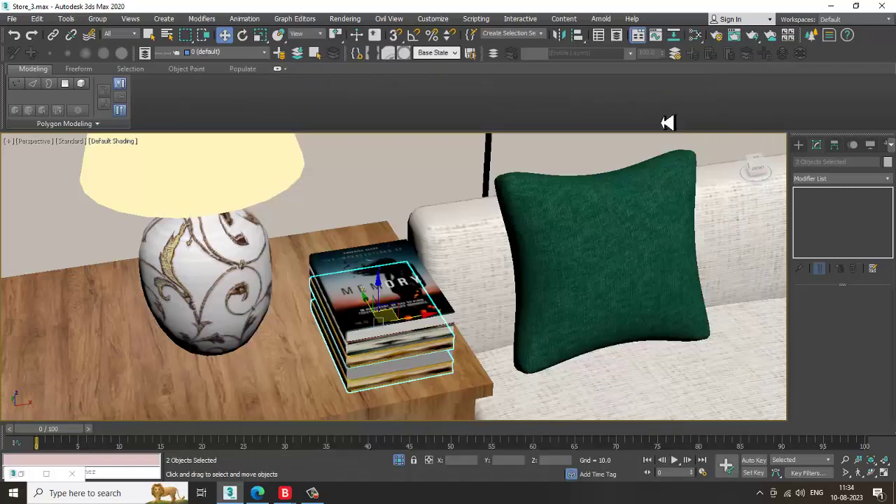
# Add a UVW Map modifier with Box mapping to the third book from the top
pyautogui.click(375, 363)
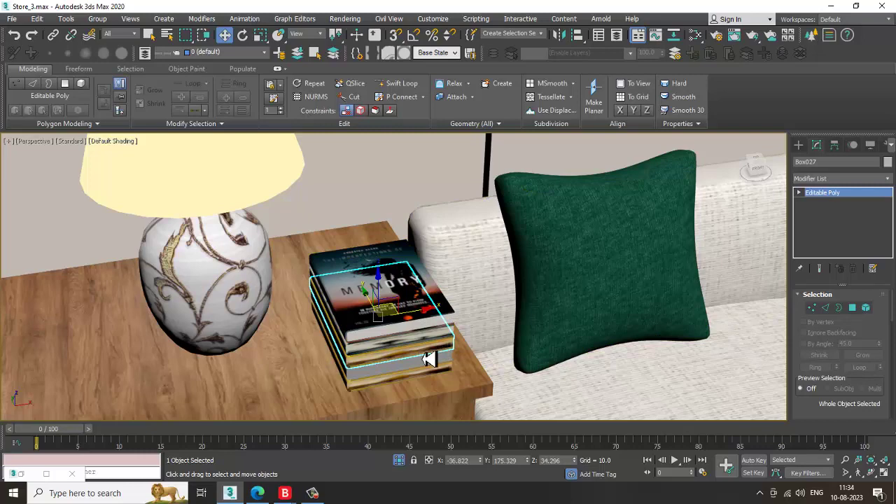
pyautogui.press('z')
pyautogui.click(360, 346)
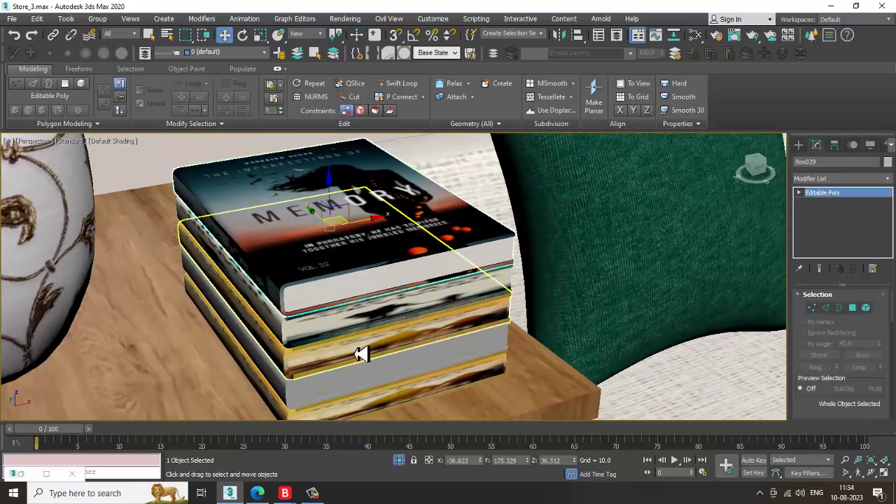
pyautogui.click(359, 354)
pyautogui.click(833, 177)
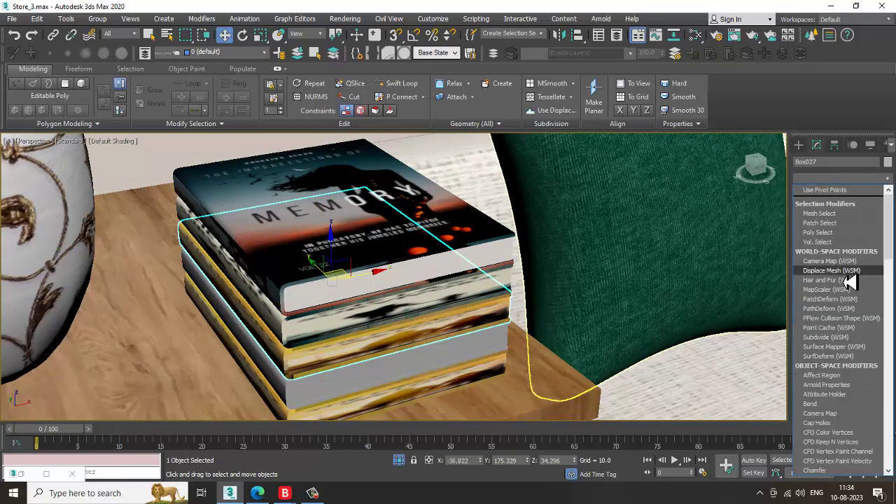
pyautogui.press('u')
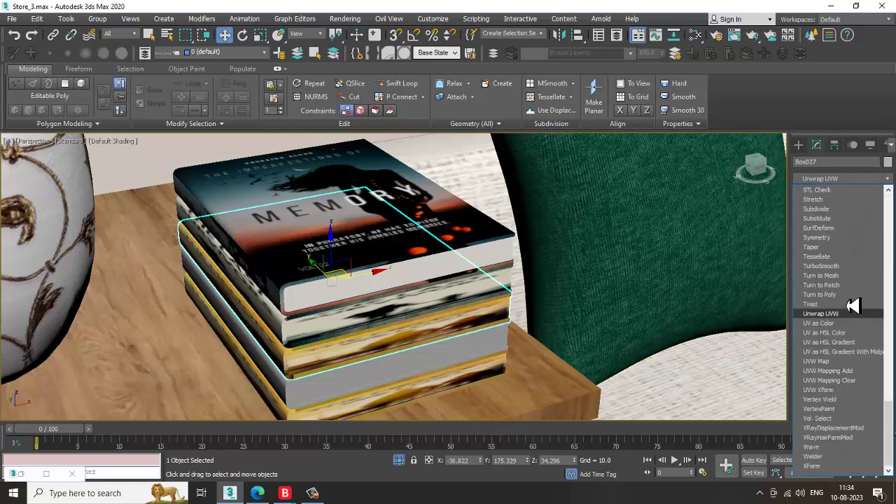
pyautogui.click(849, 369)
pyautogui.click(829, 358)
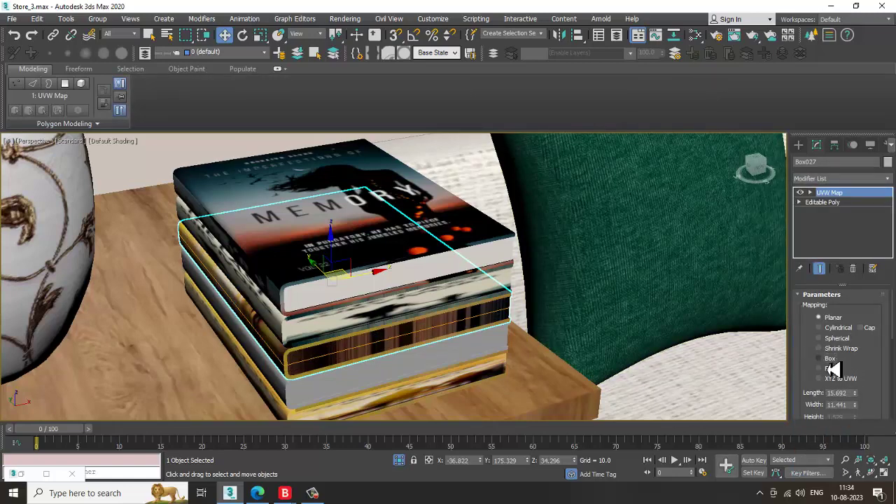
# Set the third book's UVW mapping height to 3.487 and convert the book to Editable Poly
pyautogui.scroll(-2, 882, 369)
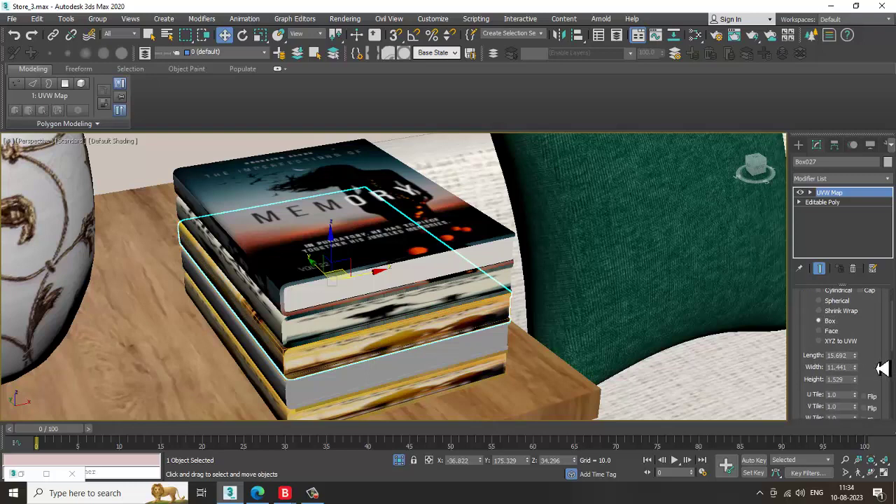
pyautogui.moveTo(855, 381); pyautogui.dragTo(862, 312)
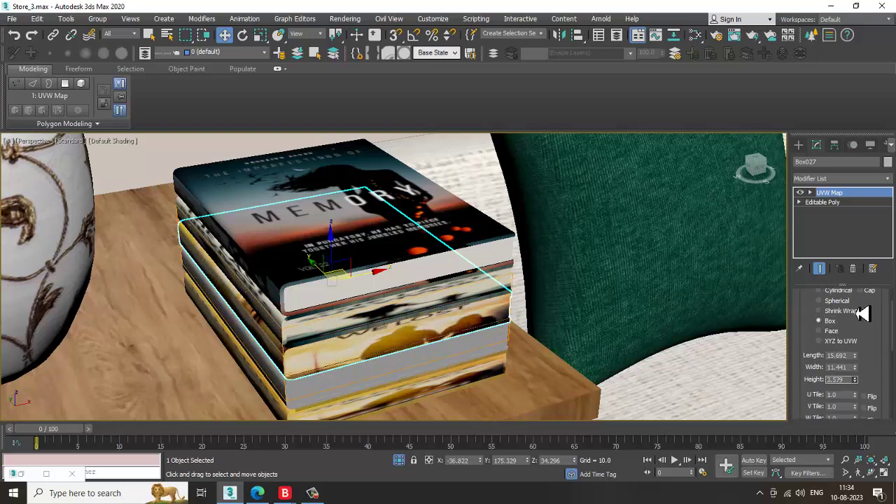
pyautogui.rightClick(341, 322)
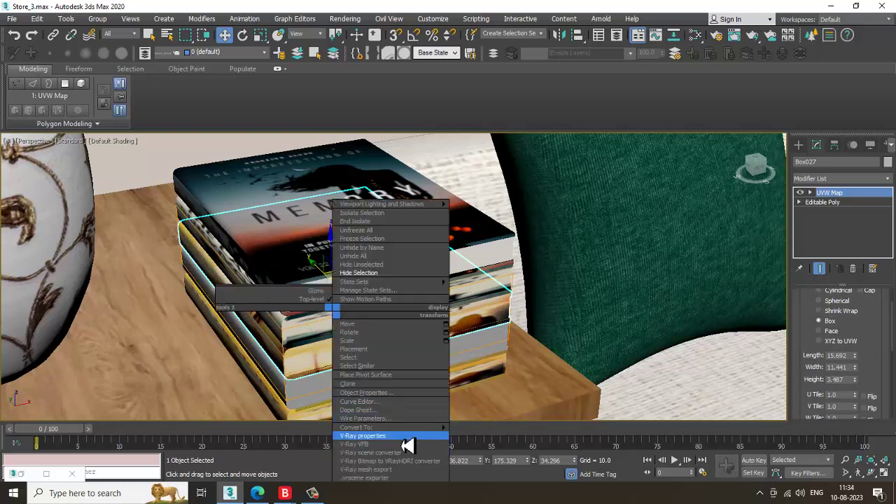
pyautogui.moveTo(392, 427)
pyautogui.click(489, 436)
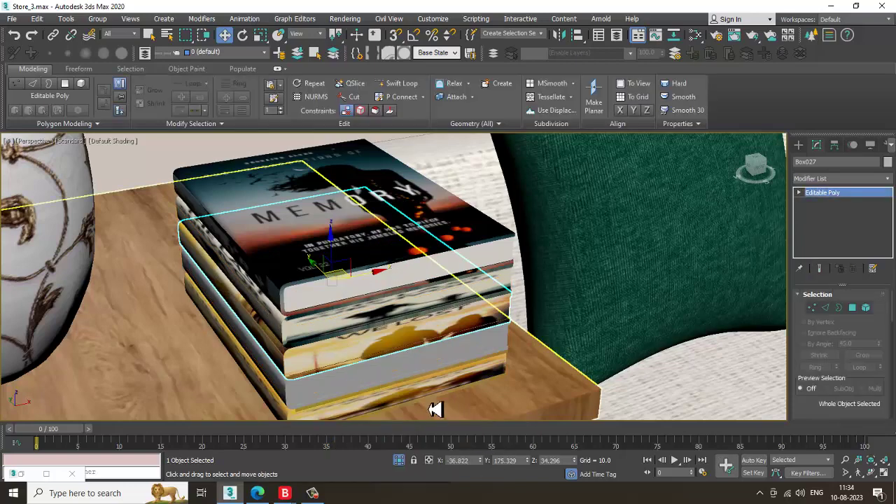
# Select the three page-edge polygons around the sides of the third book
pyautogui.press('4')
pyautogui.keyDown('alt'); pyautogui.moveTo(517, 357); pyautogui.dragTo(514, 356, button='middle'); pyautogui.keyUp('alt')
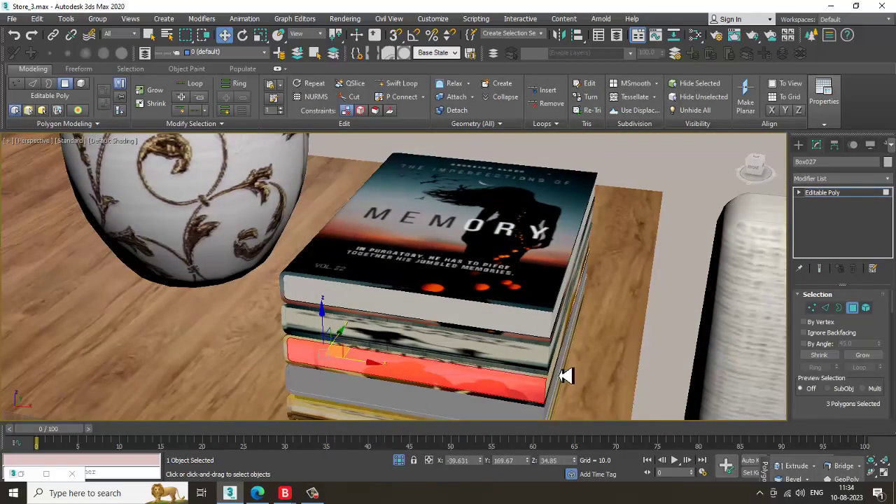
pyautogui.click(541, 393)
pyautogui.keyDown('alt'); pyautogui.moveTo(581, 398); pyautogui.dragTo(498, 351, button='middle'); pyautogui.keyUp('alt')
pyautogui.keyDown('ctrl'); pyautogui.click(498, 351); pyautogui.keyUp('ctrl')
pyautogui.scroll(-3, 590, 341)
pyautogui.keyDown('alt'); pyautogui.moveTo(591, 340); pyautogui.dragTo(468, 275, button='middle'); pyautogui.keyUp('alt')
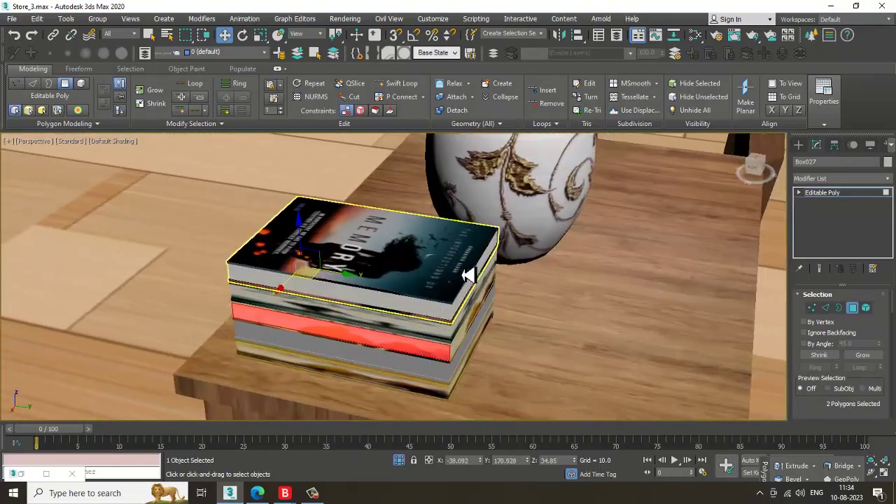
pyautogui.keyDown('alt'); pyautogui.moveTo(512, 305); pyautogui.dragTo(468, 332, button='middle'); pyautogui.keyUp('alt')
pyautogui.keyDown('ctrl'); pyautogui.click(432, 368); pyautogui.keyUp('ctrl')
pyautogui.hotkey('shift', 'z')
pyautogui.hotkey('shift', 'z')
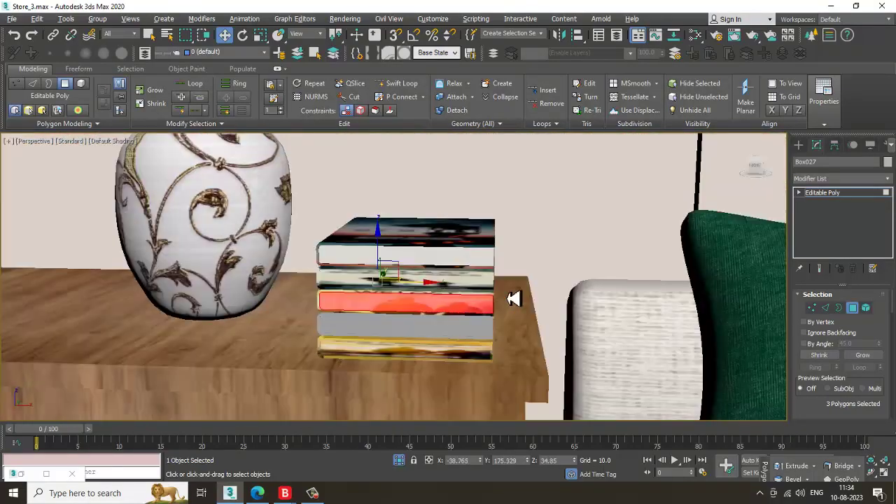
pyautogui.hotkey('shift', 'z')
pyautogui.hotkey('shift', 'z')
# Move the cover bitmap node clear of the pages material, assign pages to the third book's selected polygons and exit polygon editing
pyautogui.press('m')
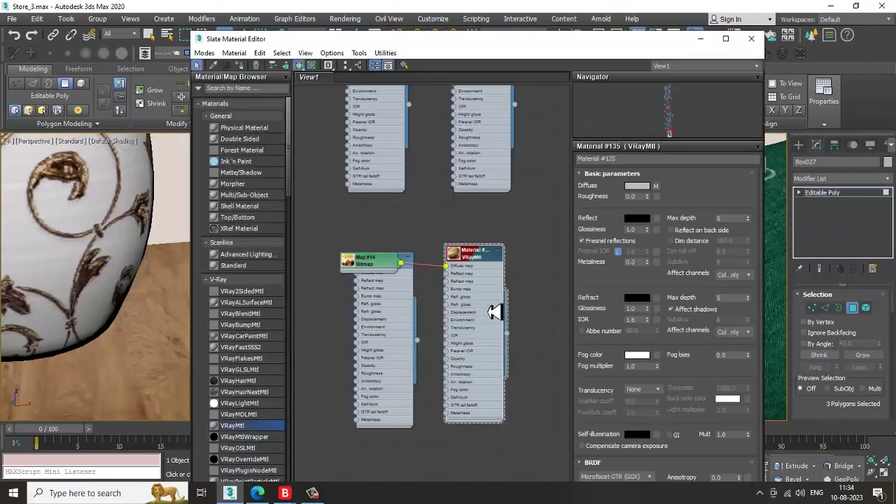
pyautogui.moveTo(378, 261); pyautogui.dragTo(406, 232)
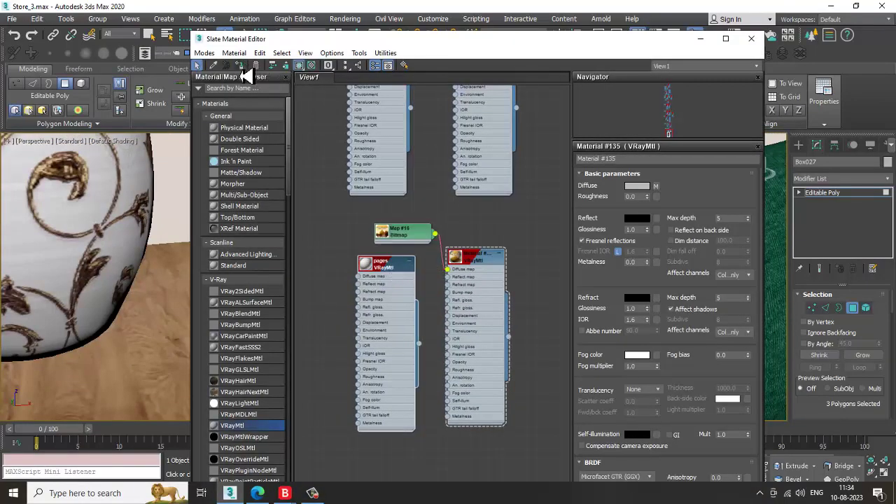
pyautogui.click(701, 40)
pyautogui.scroll(-2, 420, 263)
pyautogui.keyDown('alt'); pyautogui.moveTo(420, 263); pyautogui.dragTo(493, 253, button='middle'); pyautogui.keyUp('alt')
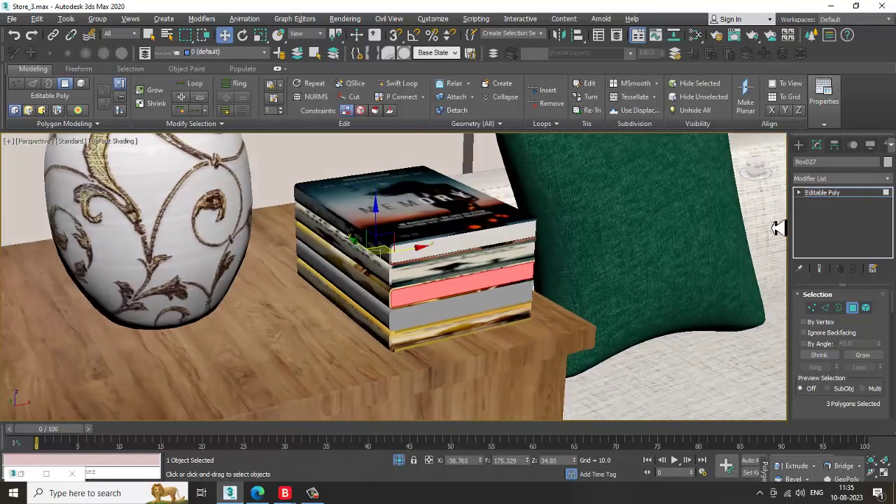
pyautogui.click(861, 191)
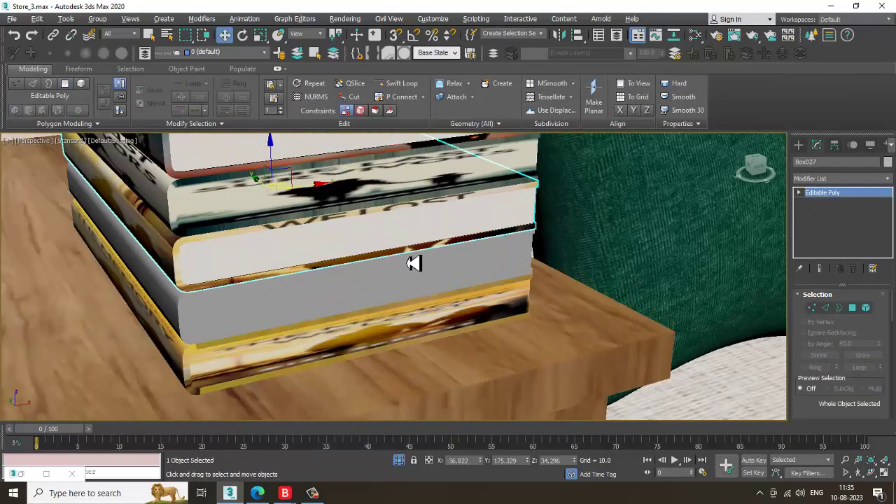
# Select the three page-edge polygons of the second book from the top
pyautogui.scroll(-2, 413, 266)
pyautogui.scroll(2, 392, 205)
pyautogui.click(392, 206)
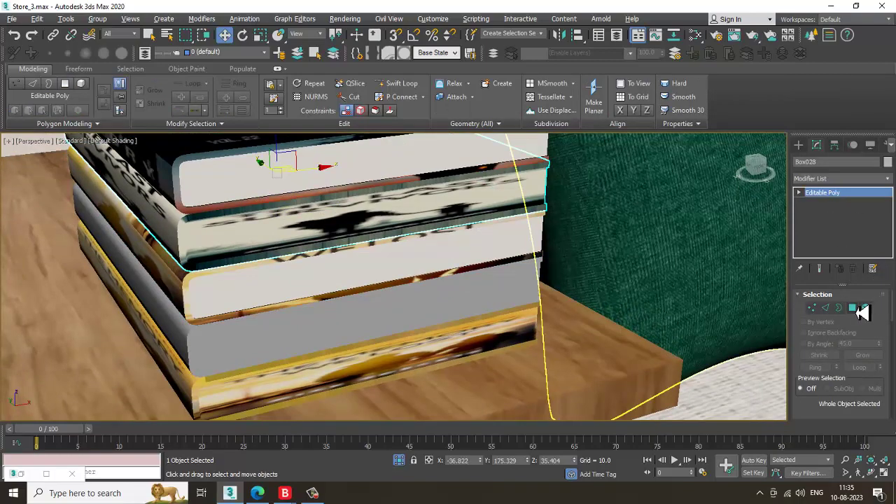
pyautogui.click(854, 309)
pyautogui.keyDown('alt'); pyautogui.moveTo(575, 231); pyautogui.dragTo(556, 217, button='middle'); pyautogui.keyUp('alt')
# Assign the pages material to the second book's selected page-edge polygons
pyautogui.press('m')
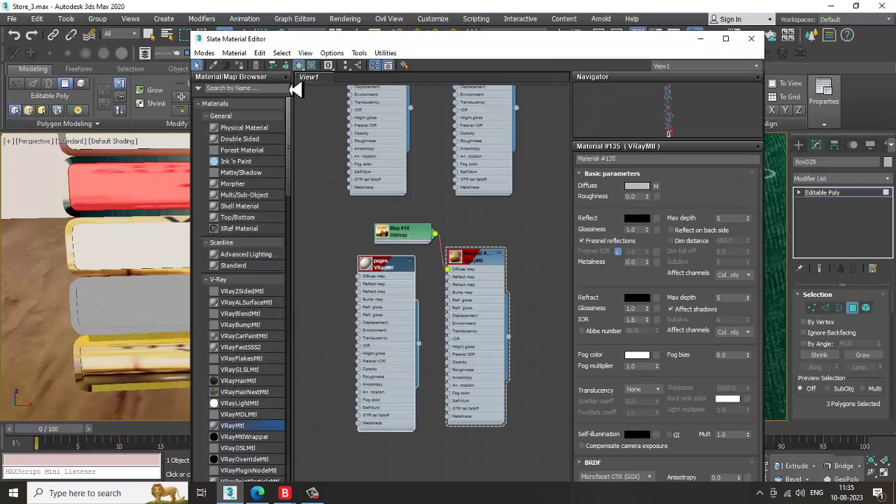
pyautogui.click(700, 39)
pyautogui.keyDown('alt'); pyautogui.moveTo(381, 230); pyautogui.dragTo(462, 238, button='middle'); pyautogui.keyUp('alt')
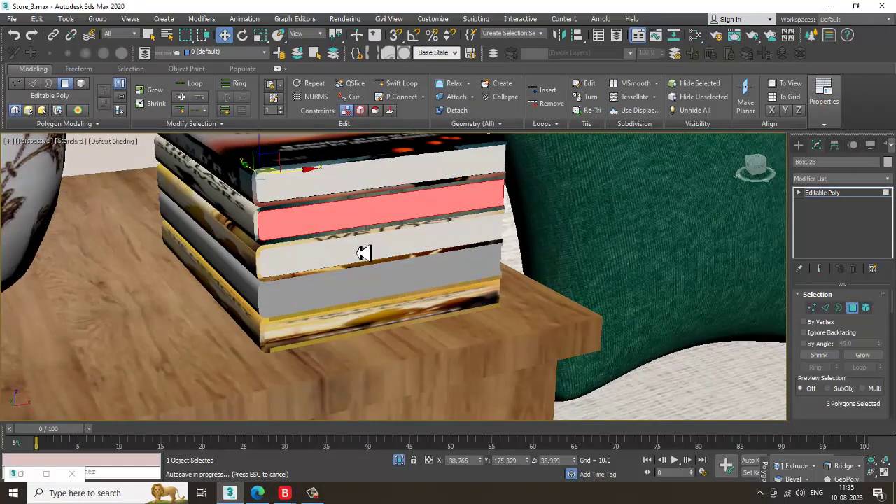
# Leave polygon editing, select the fourth book from the top and add a new VRayMtl below the pages material
pyautogui.press('4')
pyautogui.scroll(-2, 364, 254)
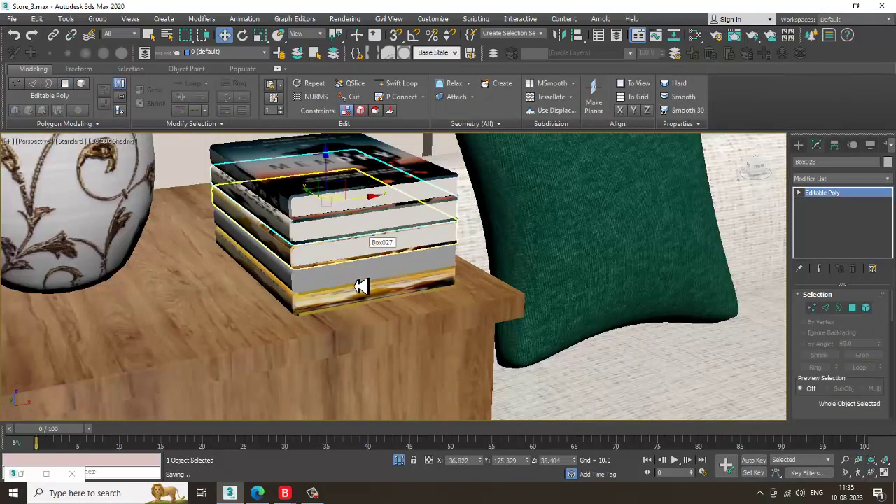
pyautogui.click(361, 284)
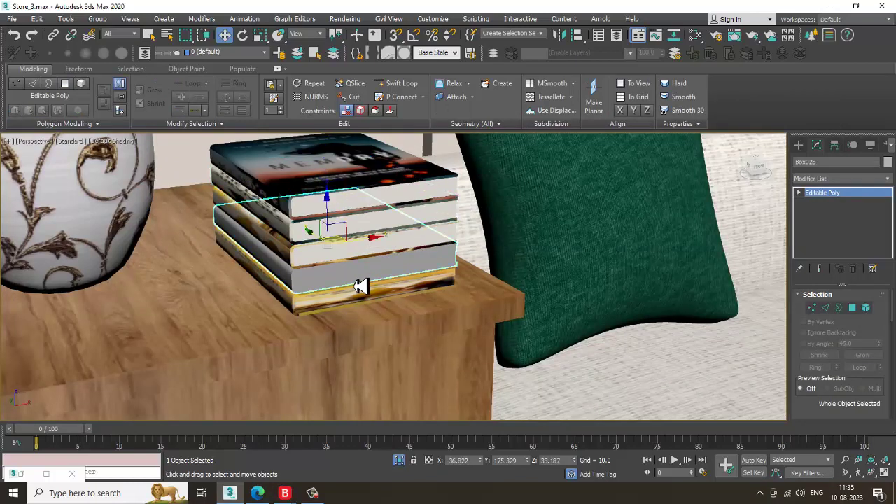
pyautogui.press('m')
pyautogui.moveTo(470, 400); pyautogui.dragTo(448, 247, button='middle')
pyautogui.moveTo(350, 338); pyautogui.dragTo(371, 317)
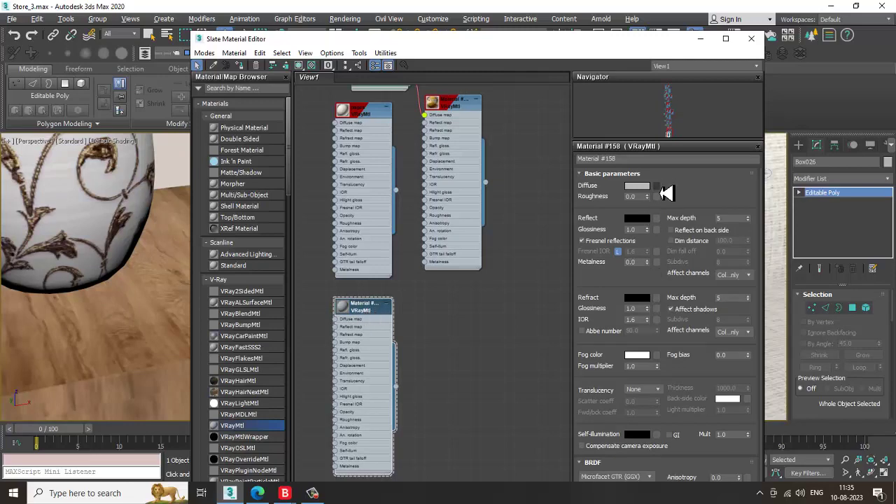
# Load the New-WOrld cover image as the new material's diffuse bitmap and apply the material to the fourth book
pyautogui.click(659, 194)
pyautogui.doubleClick(560, 133)
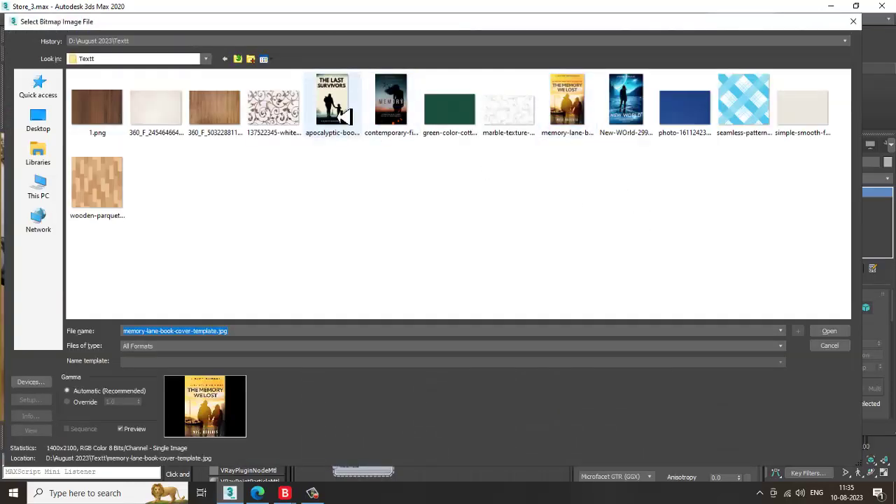
pyautogui.doubleClick(637, 110)
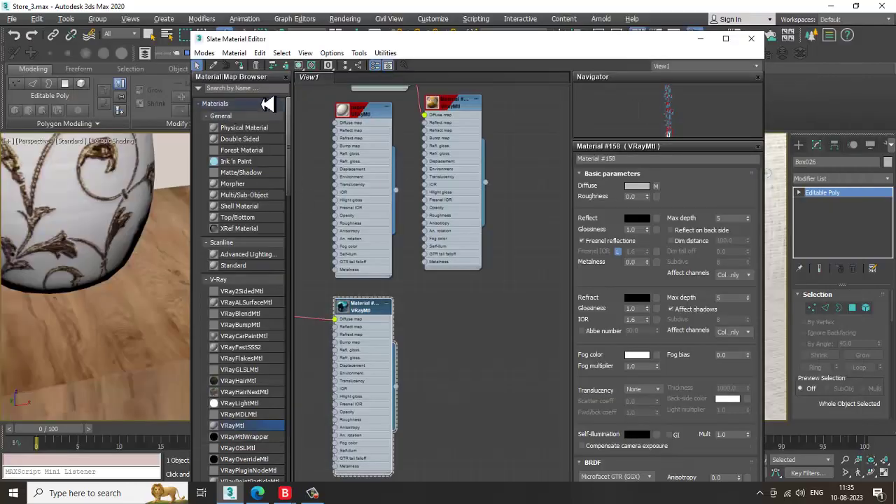
pyautogui.click(749, 39)
# Add a UVW Map modifier to the fourth book and set its mapping to Box
pyautogui.scroll(5, 396, 300)
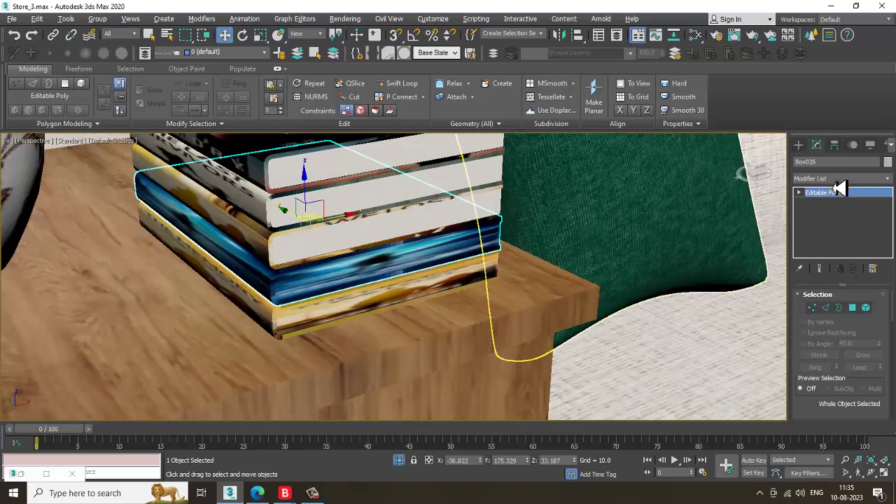
pyautogui.click(839, 180)
pyautogui.press('u')
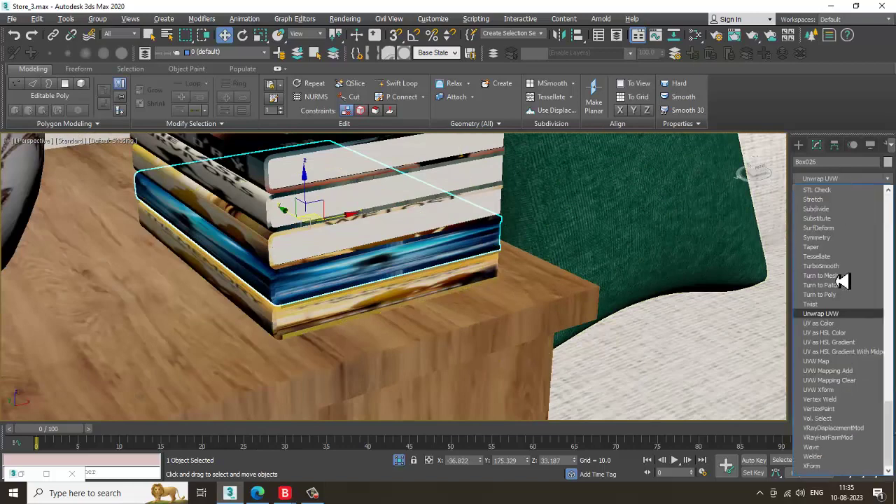
pyautogui.click(841, 361)
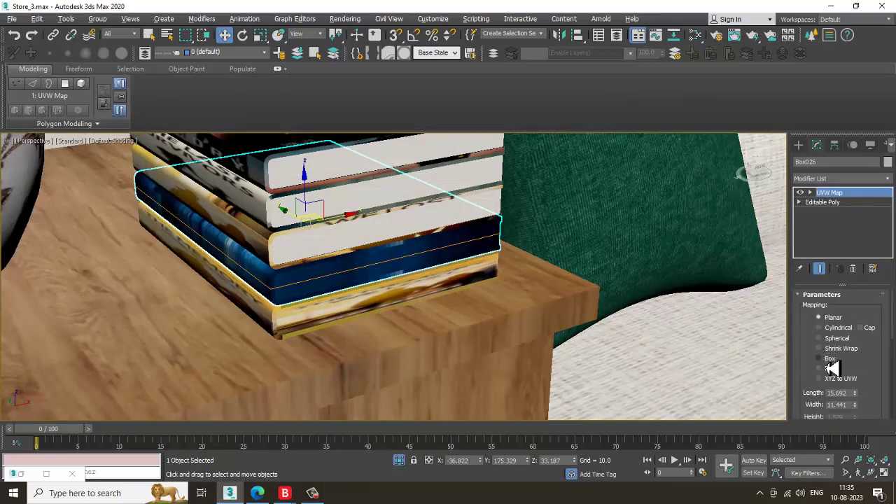
pyautogui.click(827, 360)
pyautogui.moveTo(875, 402); pyautogui.dragTo(852, 325)
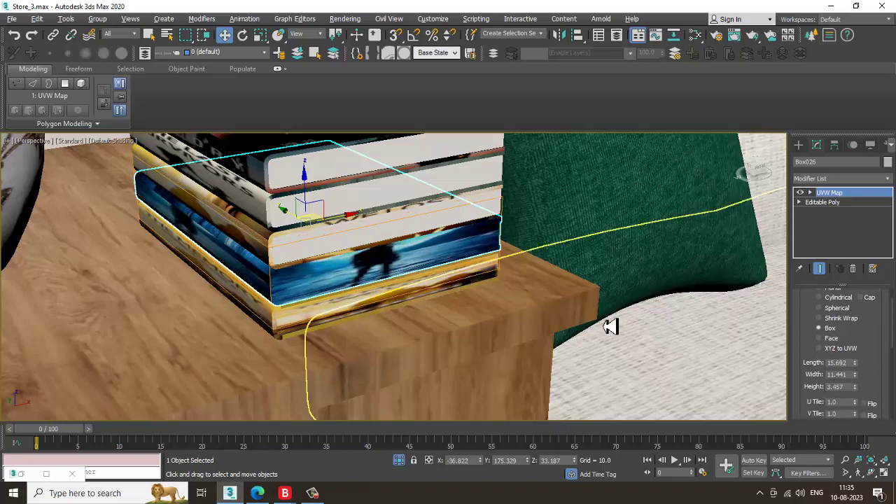
# Convert the fourth book to Editable Poly and select its three page-edge polygons
pyautogui.rightClick(379, 244)
pyautogui.moveTo(472, 365)
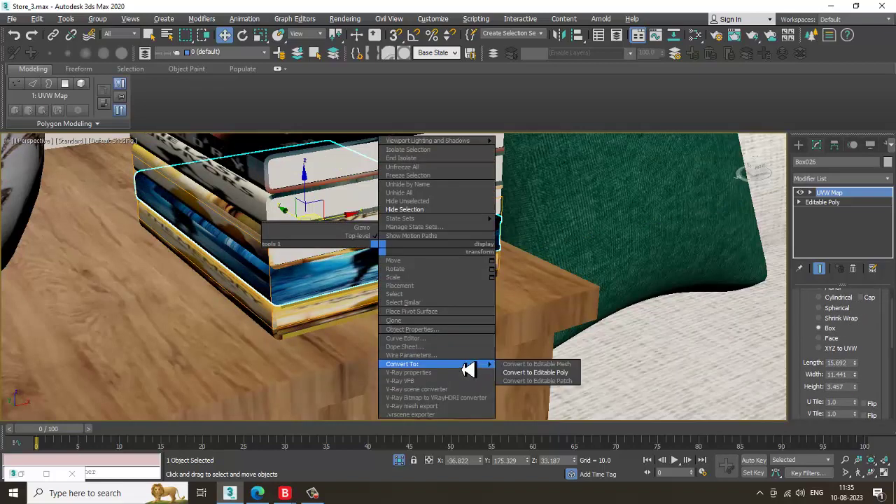
pyautogui.click(521, 372)
pyautogui.press('4')
pyautogui.click(361, 270)
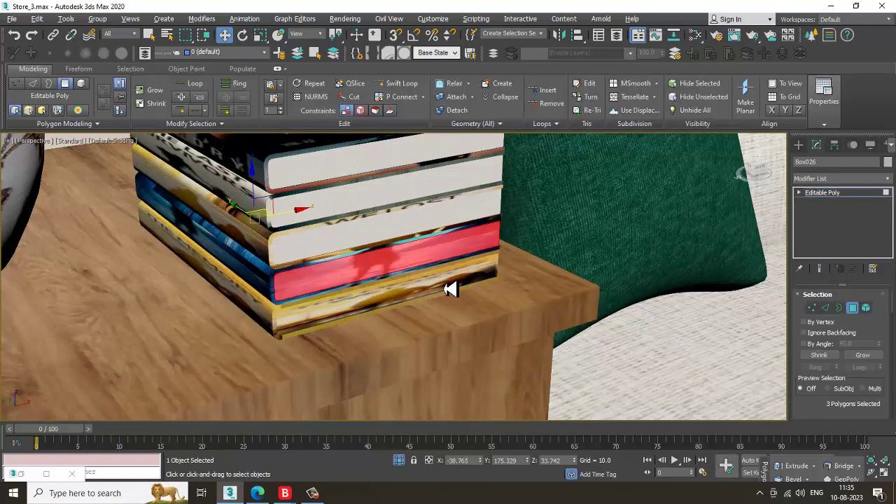
# Assign the pages material to the fourth book's selected page-edge polygons and clear the polygon selection
pyautogui.press('m')
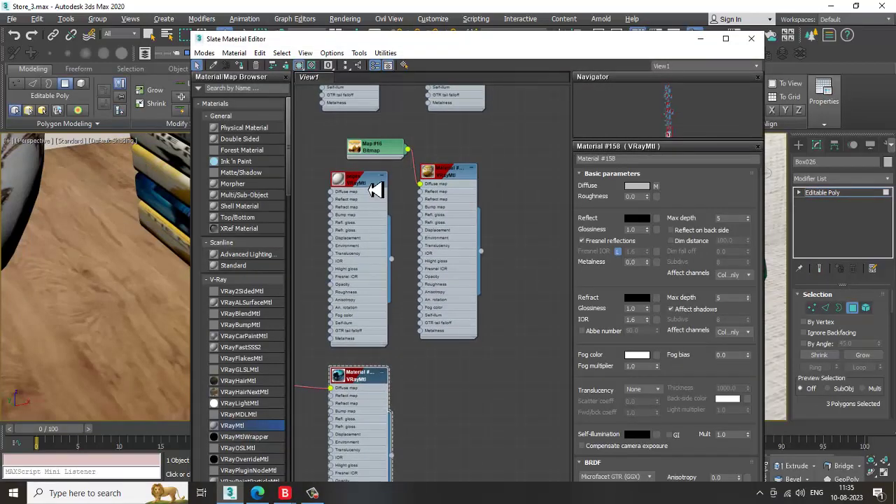
pyautogui.click(369, 189)
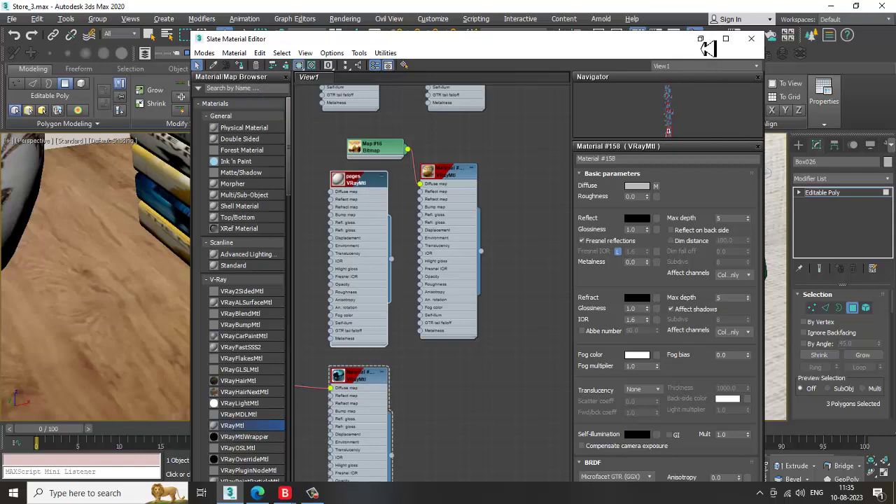
pyautogui.click(701, 39)
pyautogui.keyDown('alt'); pyautogui.moveTo(376, 366); pyautogui.dragTo(398, 298, button='middle'); pyautogui.keyUp('alt')
pyautogui.click(484, 343)
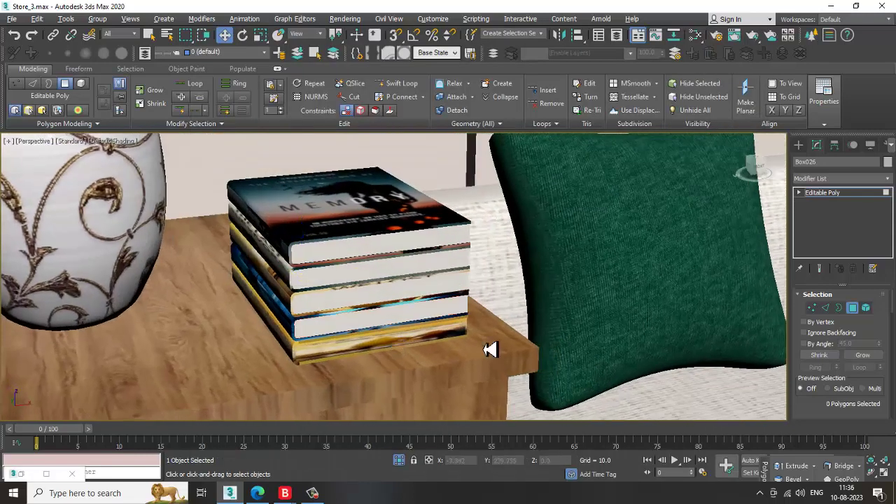
# Select the bottom book's three page-edge polygons, assign the pages material to them and leave polygon editing
pyautogui.click(830, 201)
pyautogui.click(402, 357)
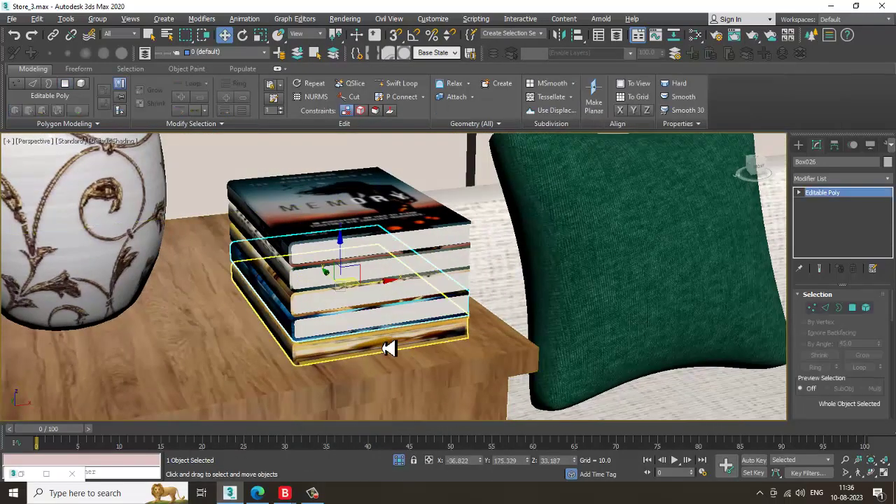
pyautogui.press('4')
pyautogui.press('m')
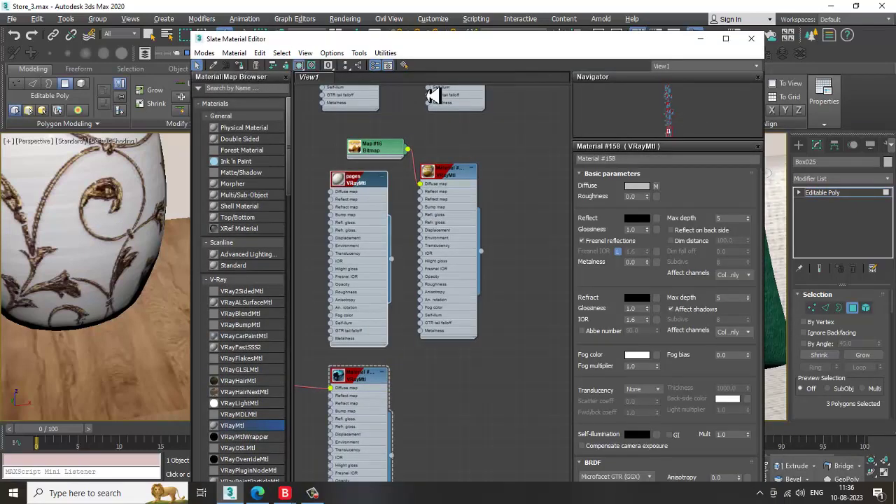
pyautogui.click(702, 39)
pyautogui.scroll(-5, 514, 256)
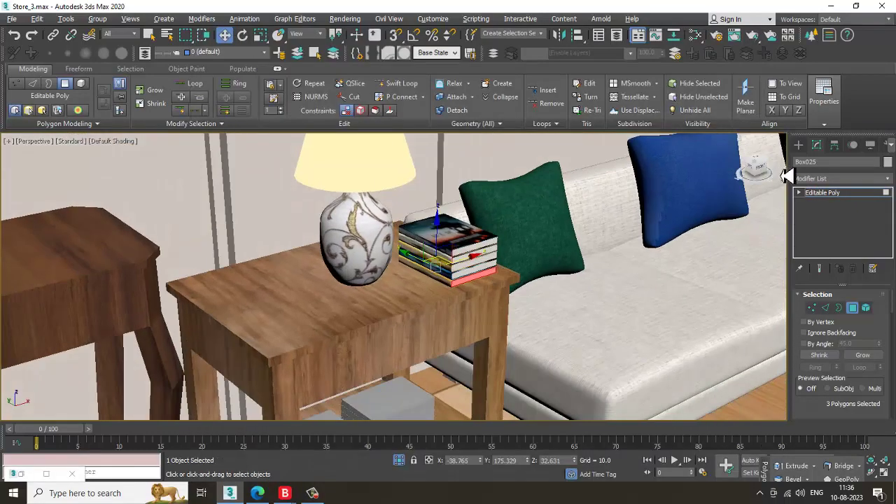
pyautogui.click(857, 200)
# Delete the five untextured books on top of the side table at the other end of the sofa
pyautogui.scroll(-8, 336, 341)
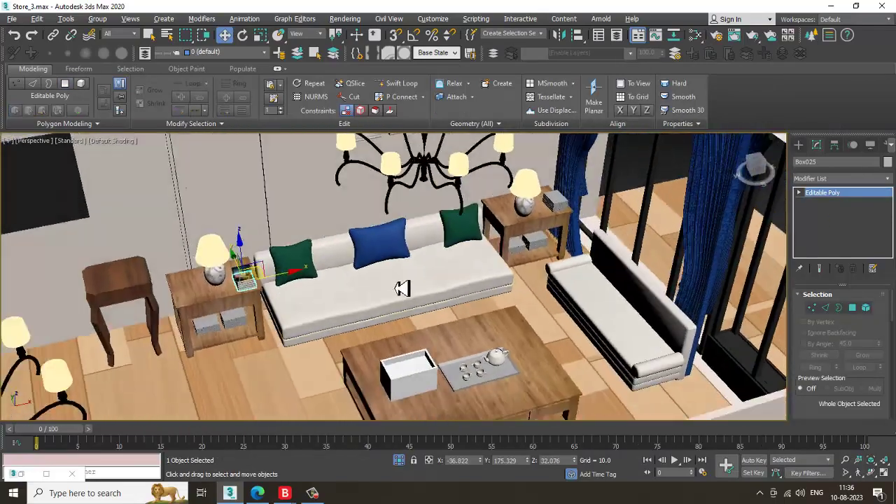
pyautogui.scroll(6, 336, 341)
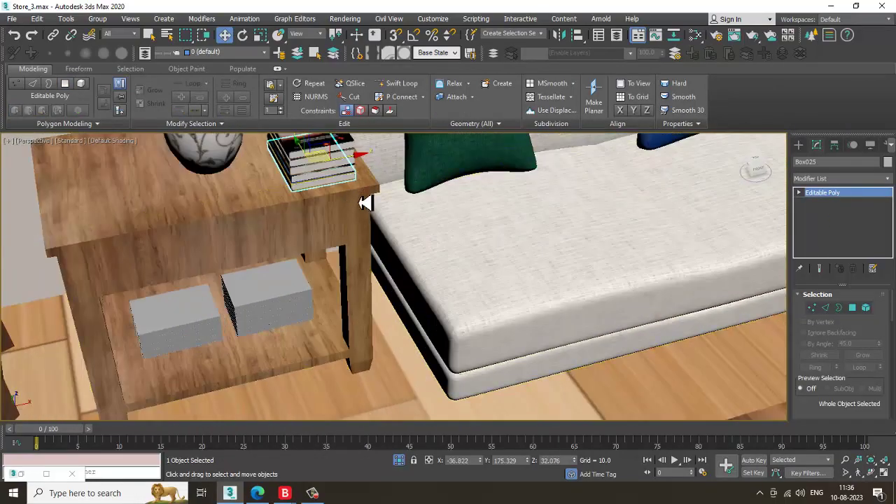
pyautogui.scroll(-2, 369, 203)
pyautogui.moveTo(417, 222); pyautogui.dragTo(254, 252, button='middle')
pyautogui.moveTo(499, 250)
pyautogui.mouseDown(button='middle')
pyautogui.moveTo(356, 312)
pyautogui.moveTo(326, 315)
pyautogui.mouseUp(button='middle')
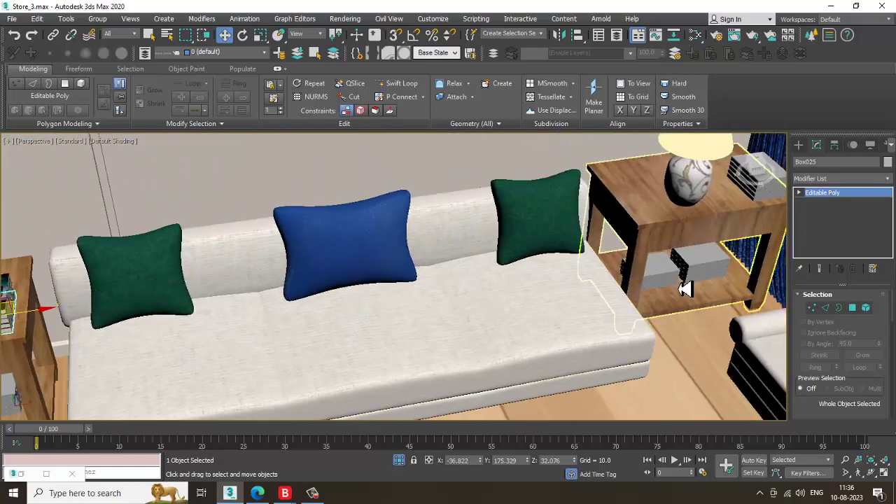
pyautogui.moveTo(685, 285); pyautogui.dragTo(476, 284, button='middle')
pyautogui.moveTo(646, 257); pyautogui.dragTo(444, 272, button='middle')
pyautogui.scroll(5, 443, 238)
pyautogui.moveTo(553, 245); pyautogui.dragTo(544, 260, button='middle')
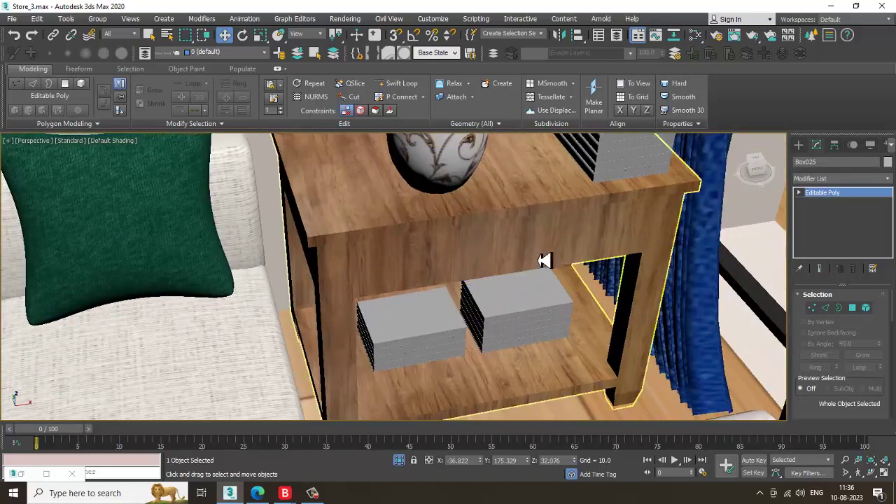
pyautogui.moveTo(611, 245); pyautogui.dragTo(510, 425, button='middle')
pyautogui.click(527, 316)
pyautogui.scroll(3, 528, 317)
pyautogui.keyDown('ctrl'); pyautogui.click(529, 332); pyautogui.keyUp('ctrl')
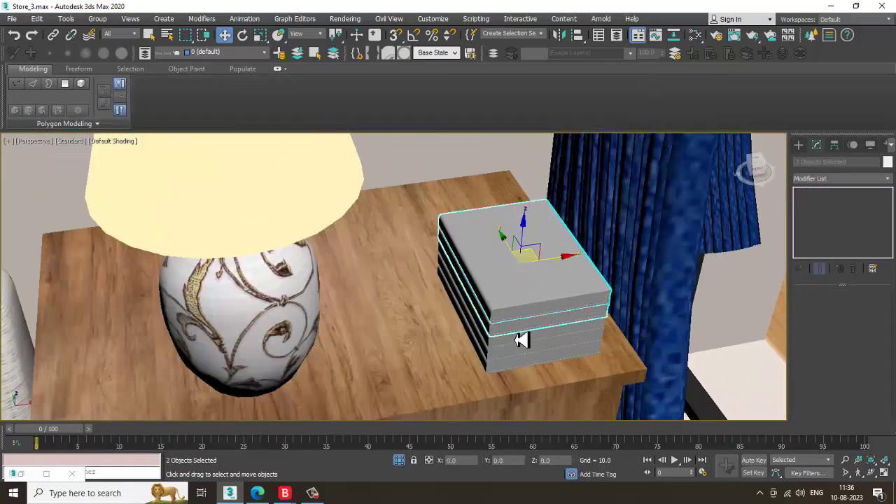
pyautogui.keyDown('ctrl'); pyautogui.click(522, 341); pyautogui.keyUp('ctrl')
pyautogui.keyDown('ctrl'); pyautogui.click(516, 362); pyautogui.keyUp('ctrl')
pyautogui.keyDown('ctrl'); pyautogui.click(522, 373); pyautogui.keyUp('ctrl')
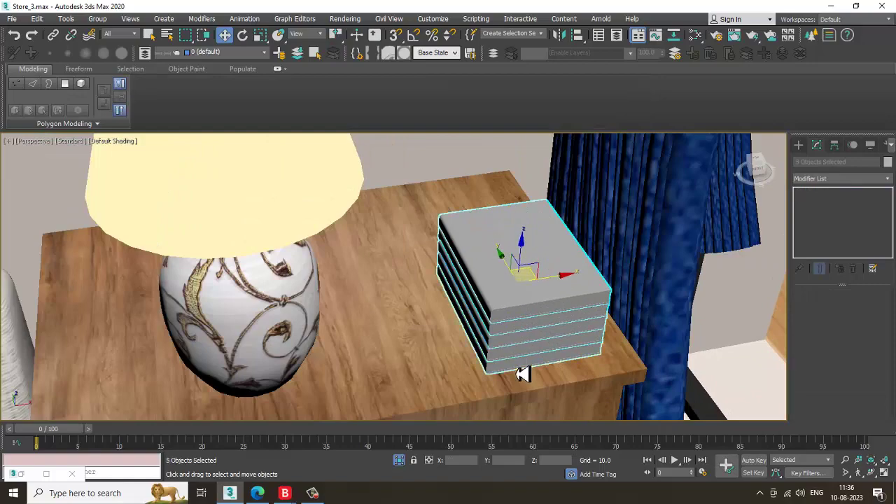
pyautogui.press('Delete')
# Select all five textured books stacked on the first side table
pyautogui.scroll(-5, 469, 364)
pyautogui.moveTo(211, 391); pyautogui.dragTo(493, 301, button='middle')
pyautogui.scroll(-5, 434, 362)
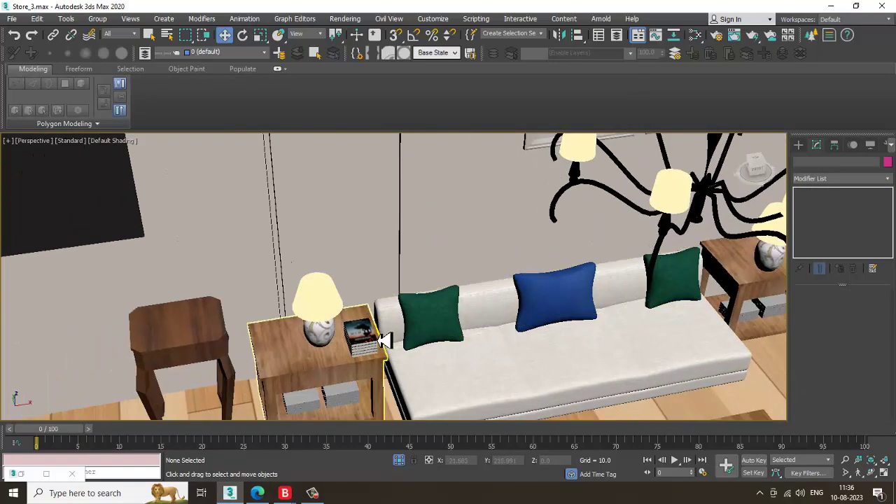
pyautogui.scroll(6, 383, 340)
pyautogui.click(393, 353)
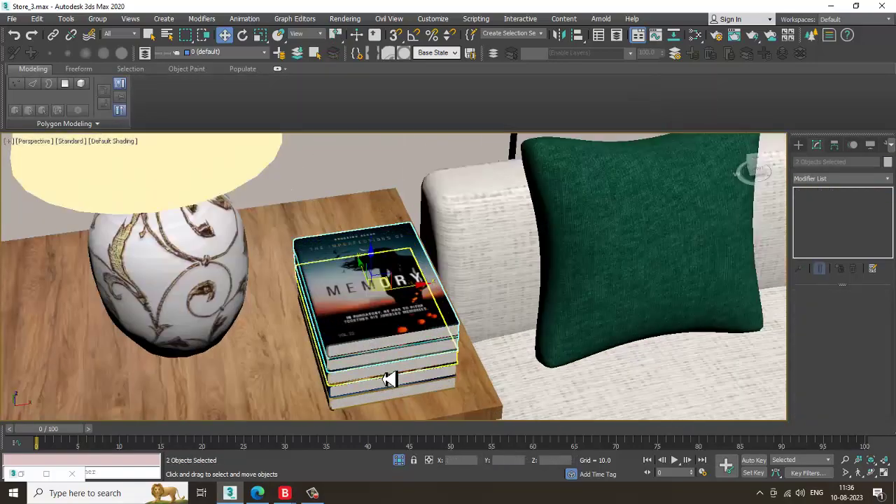
pyautogui.keyDown('ctrl'); pyautogui.click(390, 379); pyautogui.keyUp('ctrl')
pyautogui.keyDown('ctrl'); pyautogui.click(390, 391); pyautogui.keyUp('ctrl')
pyautogui.keyDown('ctrl'); pyautogui.click(390, 404); pyautogui.keyUp('ctrl')
# Clone the textured book stack once as a Copy, moving it along X to the side table across the sofa
pyautogui.scroll(-5, 392, 402)
pyautogui.moveTo(460, 374); pyautogui.dragTo(313, 356, button='middle')
pyautogui.scroll(-3, 314, 356)
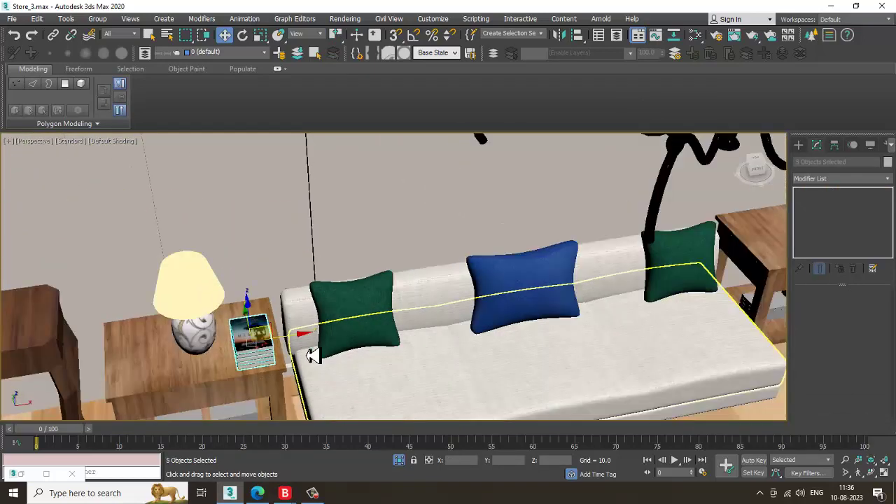
pyautogui.moveTo(305, 346)
pyautogui.keyDown('shift'); pyautogui.mouseDown()
pyautogui.moveTo(663, 288)
pyautogui.moveTo(846, 328)
pyautogui.mouseUp(); pyautogui.keyUp('shift')
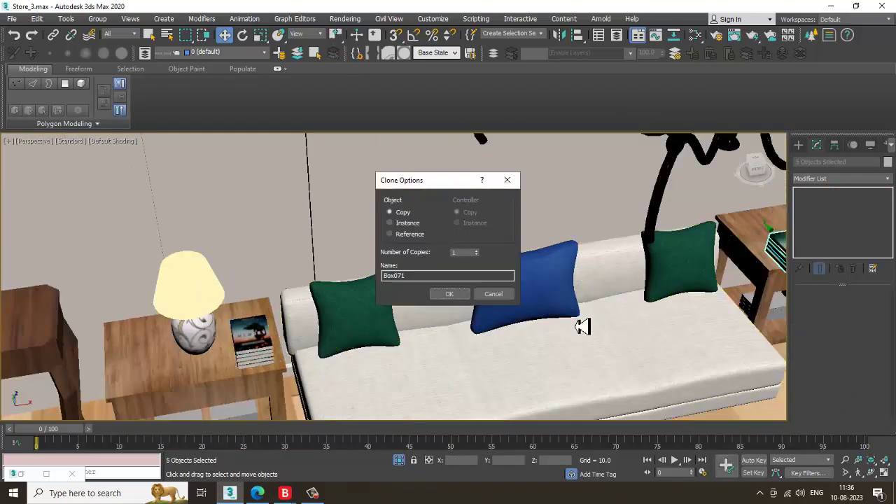
pyautogui.click(450, 296)
# Move the copied book stack along X to the free side of the second table, clear of the lamp
pyautogui.scroll(-6, 602, 304)
pyautogui.moveTo(605, 304)
pyautogui.keyDown('alt'); pyautogui.mouseDown(button='middle')
pyautogui.moveTo(662, 301)
pyautogui.moveTo(485, 309)
pyautogui.mouseUp(button='middle'); pyautogui.keyUp('alt')
pyautogui.scroll(5, 661, 301)
pyautogui.scroll(5, 490, 308)
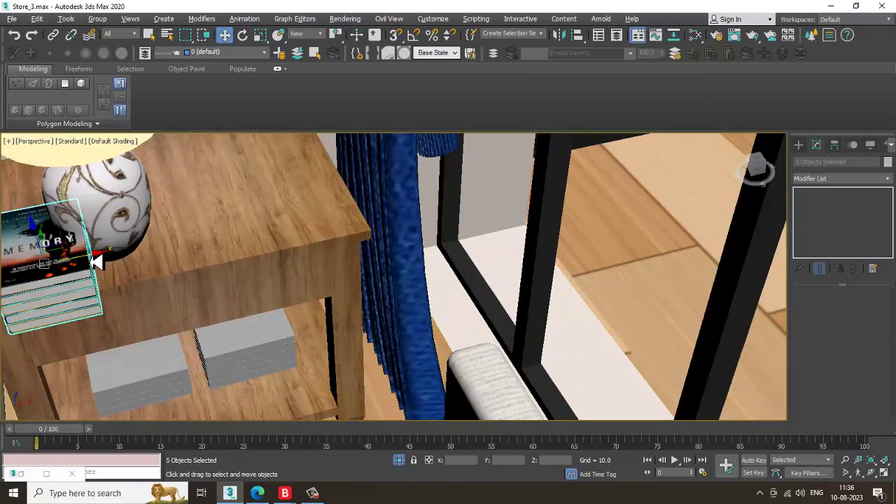
pyautogui.moveTo(96, 261); pyautogui.dragTo(340, 210)
pyautogui.keyDown('alt'); pyautogui.moveTo(340, 210); pyautogui.dragTo(266, 203, button='middle'); pyautogui.keyUp('alt')
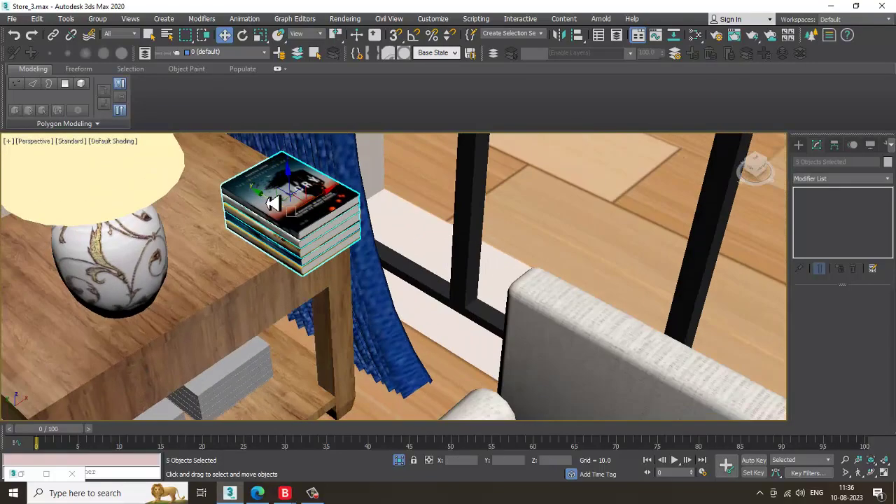
pyautogui.scroll(6, 306, 247)
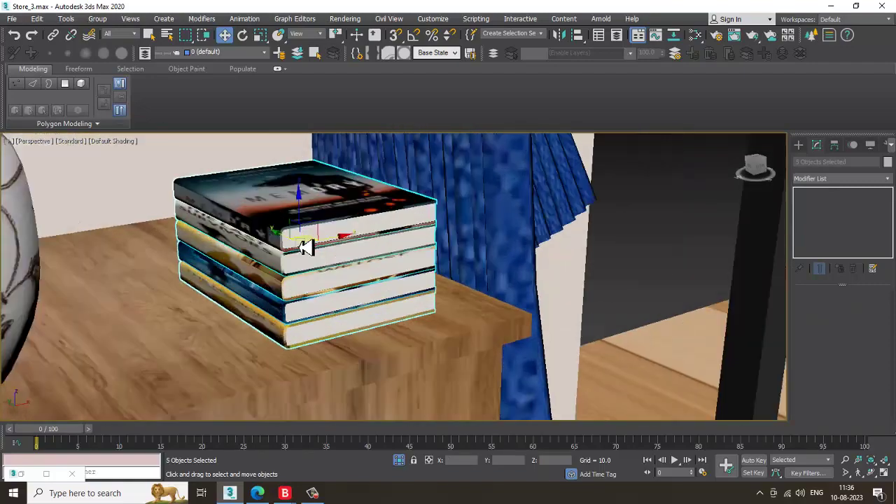
pyautogui.click(289, 279)
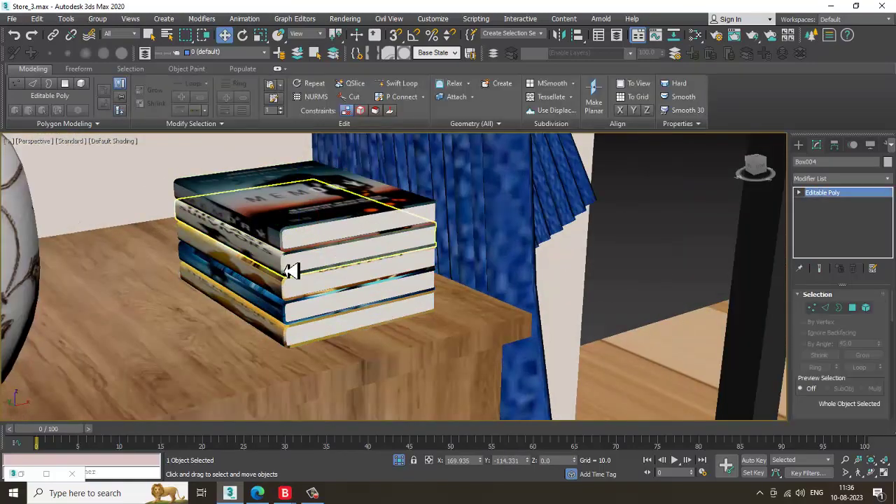
pyautogui.moveTo(300, 214); pyautogui.dragTo(314, 183)
pyautogui.keyDown('ctrl'); pyautogui.click(306, 235); pyautogui.keyUp('ctrl')
# Delete all the untextured books in the stack nearer the sofa on the first side table's lower shelf
pyautogui.scroll(-4, 334, 220)
pyautogui.keyDown('alt'); pyautogui.moveTo(334, 219); pyautogui.dragTo(421, 263, button='middle'); pyautogui.keyUp('alt')
pyautogui.scroll(-6, 422, 290)
pyautogui.scroll(4, 514, 263)
pyautogui.moveTo(501, 240); pyautogui.dragTo(524, 250, button='middle')
pyautogui.scroll(4, 315, 217)
pyautogui.keyDown('alt'); pyautogui.moveTo(308, 217); pyautogui.dragTo(380, 354, button='middle'); pyautogui.keyUp('alt')
pyautogui.click(350, 357)
pyautogui.scroll(3, 357, 363)
pyautogui.press('Delete')
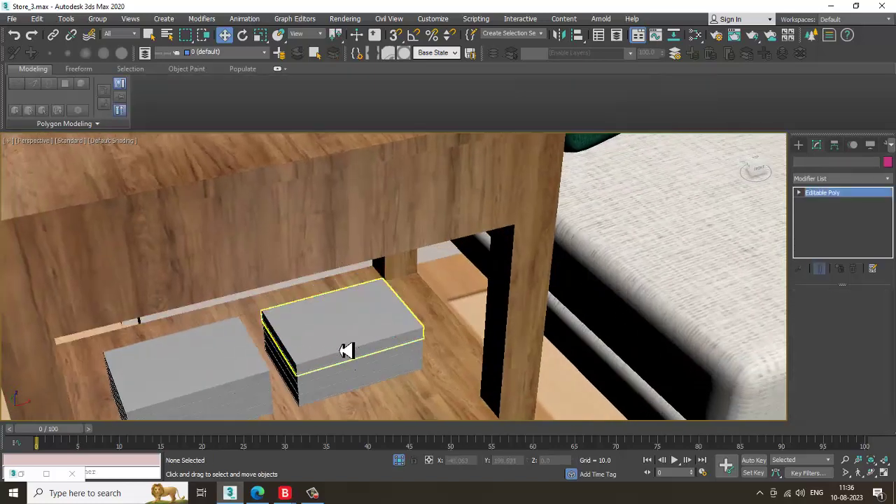
pyautogui.click(347, 351)
pyautogui.press('Delete')
pyautogui.click(352, 373)
pyautogui.press('Delete')
pyautogui.click(355, 385)
pyautogui.press('Delete')
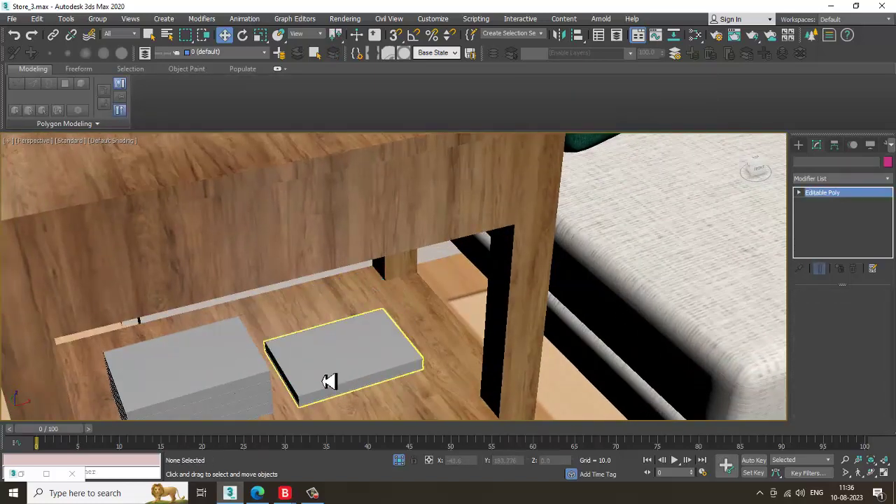
pyautogui.click(329, 381)
pyautogui.press('Delete')
# Delete the untextured books in the remaining stack on the first side table's lower shelf
pyautogui.click(250, 395)
pyautogui.press('Delete')
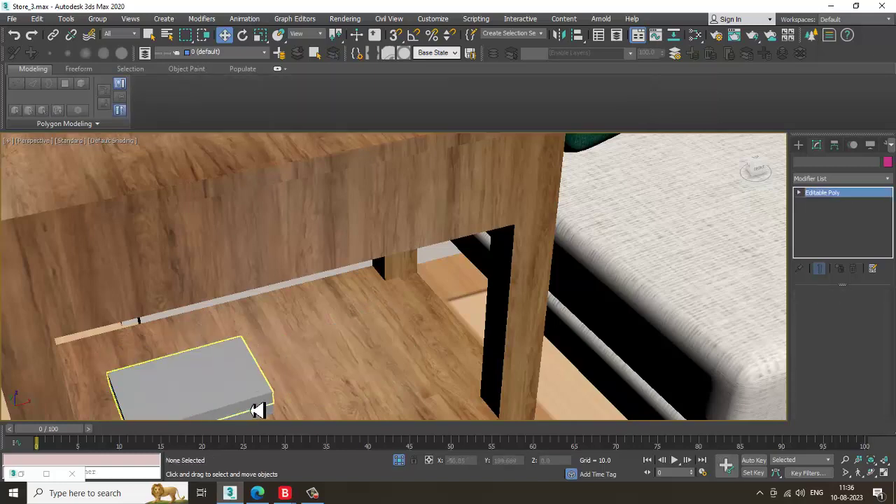
pyautogui.click(257, 411)
pyautogui.press('Delete')
pyautogui.click(262, 418)
pyautogui.press('Delete')
pyautogui.scroll(-8, 386, 306)
pyautogui.scroll(4, 387, 315)
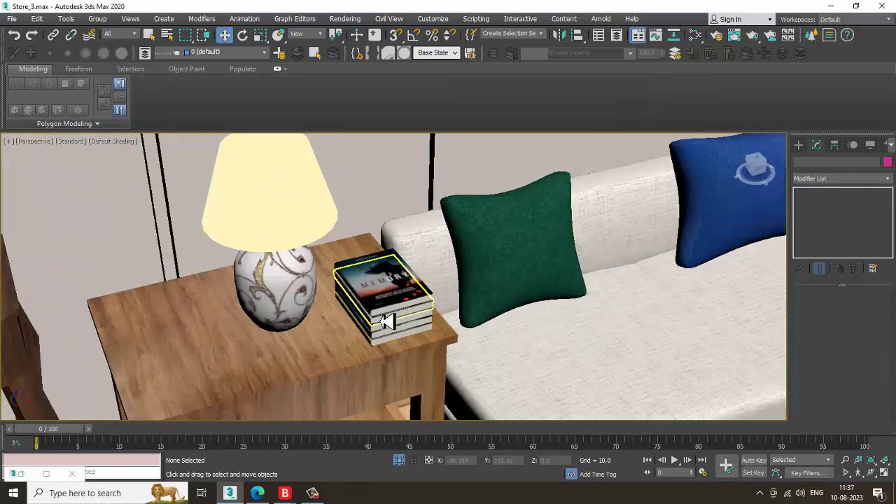
# Clone all five textured books on the first side table's top once as a Copy, moving them down towards its lower shelf
pyautogui.click(385, 322)
pyautogui.scroll(3, 385, 321)
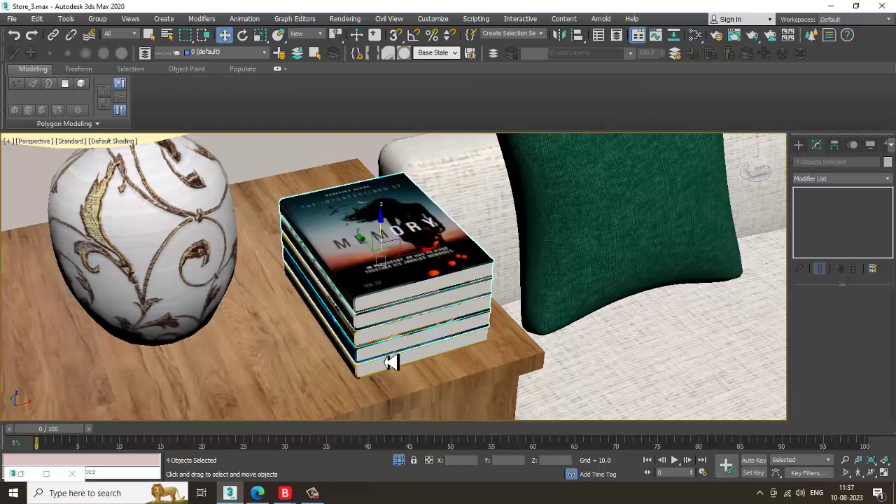
pyautogui.keyDown('ctrl'); pyautogui.click(390, 362); pyautogui.keyUp('ctrl')
pyautogui.scroll(-5, 402, 346)
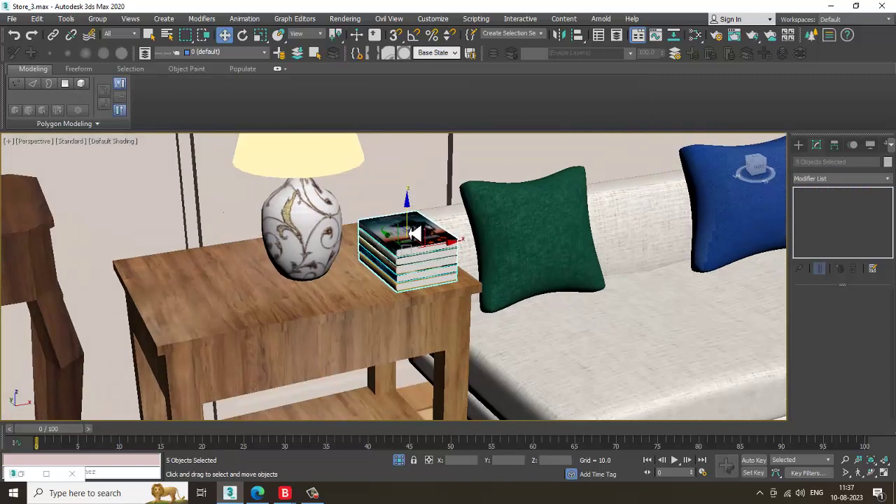
pyautogui.moveTo(413, 235)
pyautogui.keyDown('shift'); pyautogui.mouseDown()
pyautogui.moveTo(423, 388)
pyautogui.moveTo(369, 401)
pyautogui.mouseUp(); pyautogui.keyUp('shift')
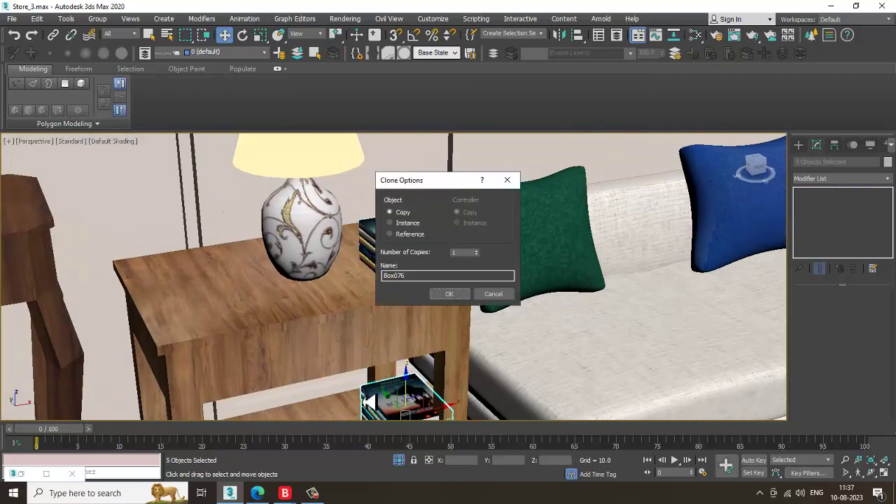
pyautogui.click(449, 294)
# Lower the copied book stack by about 2.5 units along Z onto the shelf and slide it inward, clear of the table leg
pyautogui.scroll(-3, 464, 300)
pyautogui.scroll(3, 448, 266)
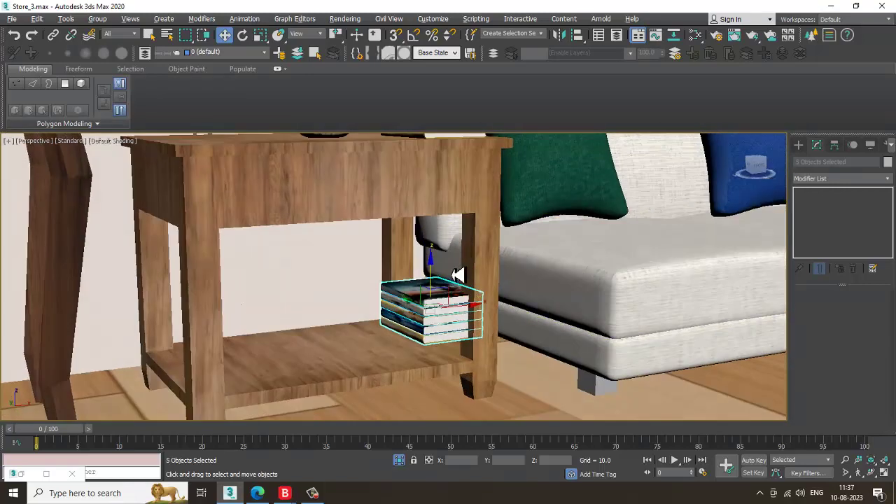
pyautogui.moveTo(438, 290); pyautogui.dragTo(448, 308)
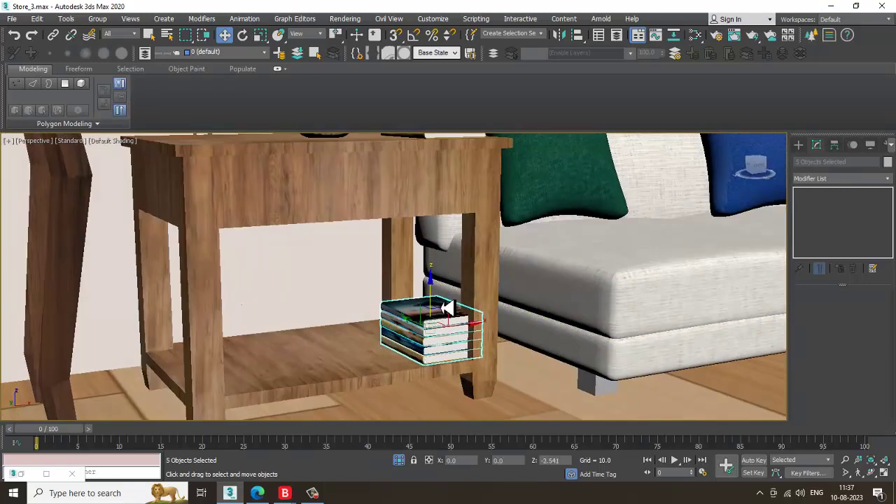
pyautogui.keyDown('alt'); pyautogui.moveTo(496, 342); pyautogui.dragTo(509, 355, button='middle'); pyautogui.keyUp('alt')
pyautogui.moveTo(467, 330); pyautogui.dragTo(438, 336)
pyautogui.moveTo(367, 330); pyautogui.dragTo(344, 317)
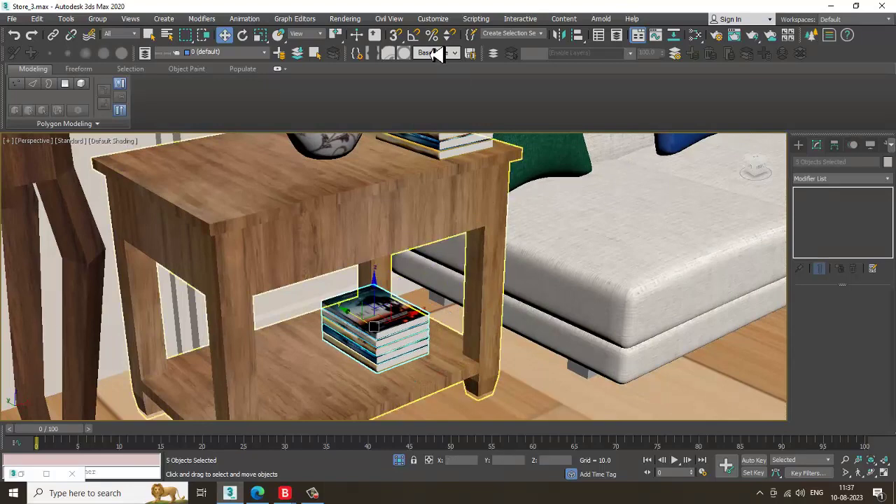
# Turn on angle snap at 90 degrees and rotate the copied stack on the lower shelf 90 degrees about Z
pyautogui.rightClick(414, 36)
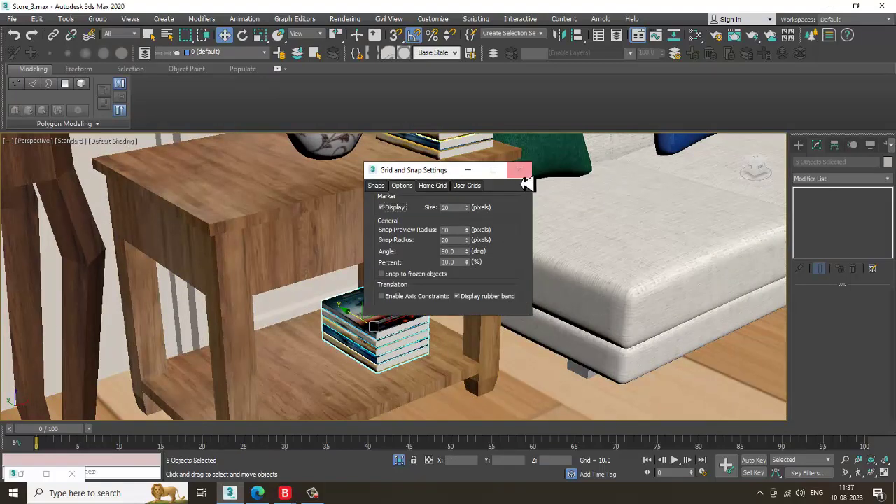
pyautogui.click(524, 177)
pyautogui.press('e')
pyautogui.moveTo(399, 355); pyautogui.dragTo(407, 355)
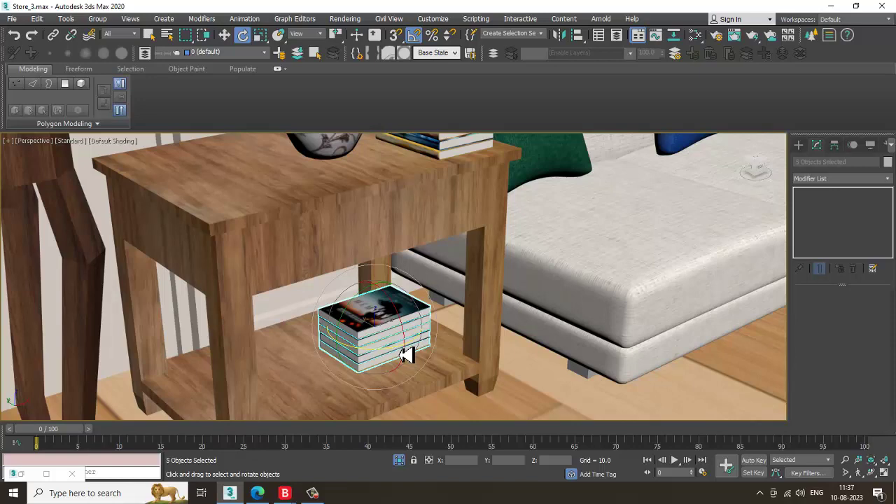
# Clone the rotated book stack once along X to the other side of the first table's lower shelf
pyautogui.keyDown('alt'); pyautogui.moveTo(490, 367); pyautogui.dragTo(420, 329, button='middle'); pyautogui.keyUp('alt')
pyautogui.press('w')
pyautogui.moveTo(418, 328)
pyautogui.keyDown('shift'); pyautogui.mouseDown()
pyautogui.moveTo(294, 354)
pyautogui.moveTo(315, 349)
pyautogui.mouseUp(); pyautogui.keyUp('shift')
pyautogui.click(436, 294)
# Delete the top two books of the newly cloned stack so it holds three books
pyautogui.click(294, 329)
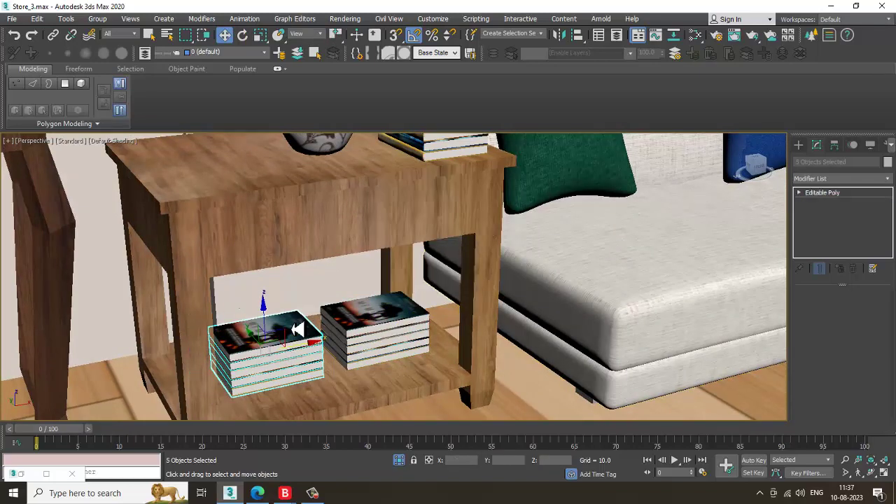
pyautogui.press('Delete')
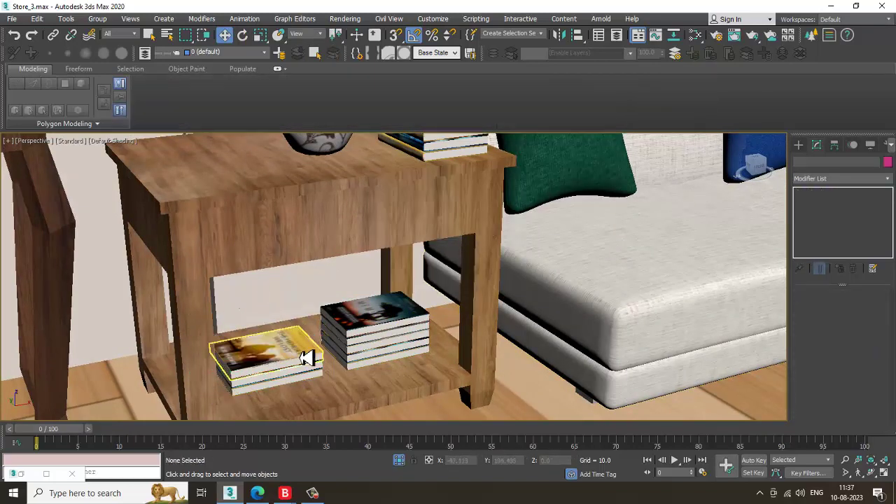
pyautogui.click(306, 357)
# Delete all the untextured books in the stack nearer the curtain on the second side table's lower shelf
pyautogui.scroll(-5, 306, 357)
pyautogui.keyDown('alt'); pyautogui.moveTo(474, 315); pyautogui.dragTo(458, 332, button='middle'); pyautogui.keyUp('alt')
pyautogui.moveTo(612, 238); pyautogui.dragTo(548, 328, button='middle')
pyautogui.scroll(-3, 549, 328)
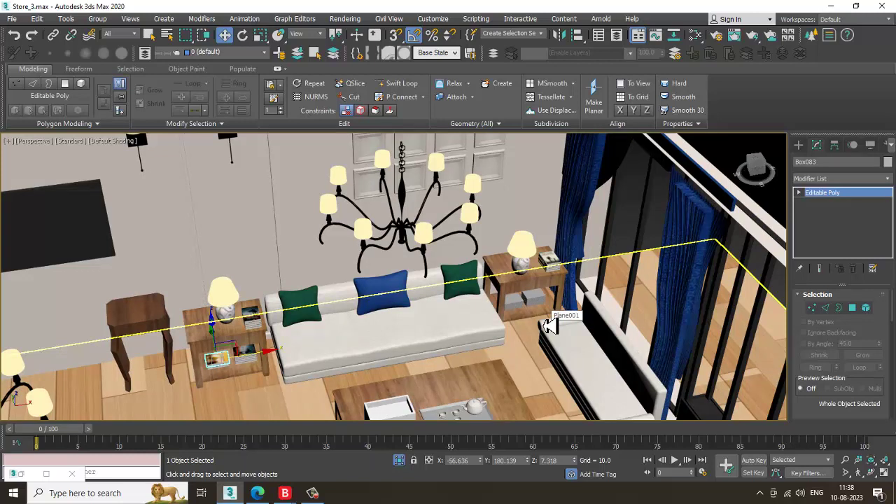
pyautogui.scroll(10, 550, 300)
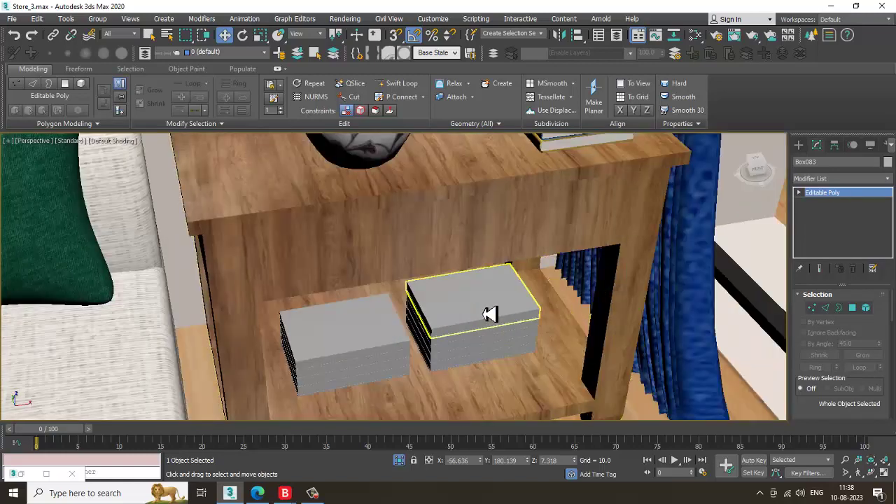
pyautogui.click(483, 328)
pyautogui.keyDown('ctrl'); pyautogui.click(473, 353); pyautogui.keyUp('ctrl')
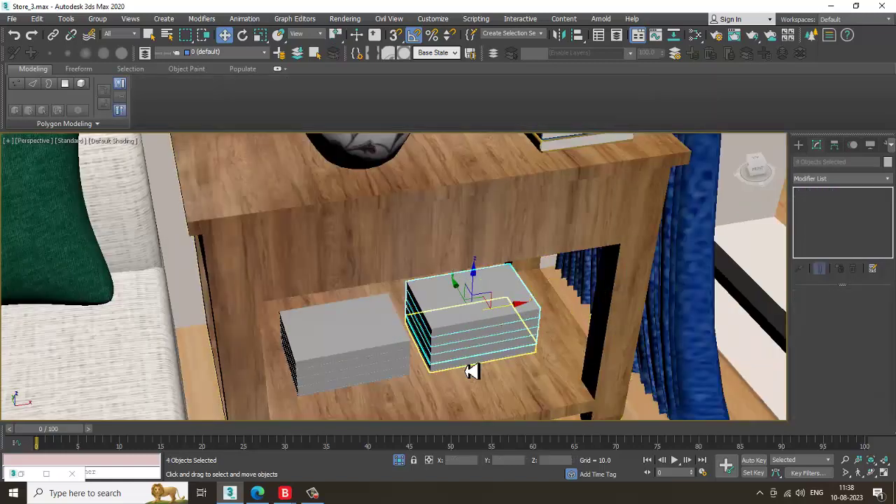
pyautogui.press('Delete')
# Delete the untextured books in the stack nearer the sofa on the second side table's lower shelf
pyautogui.click(335, 369)
pyautogui.press('Delete')
pyautogui.click(334, 369)
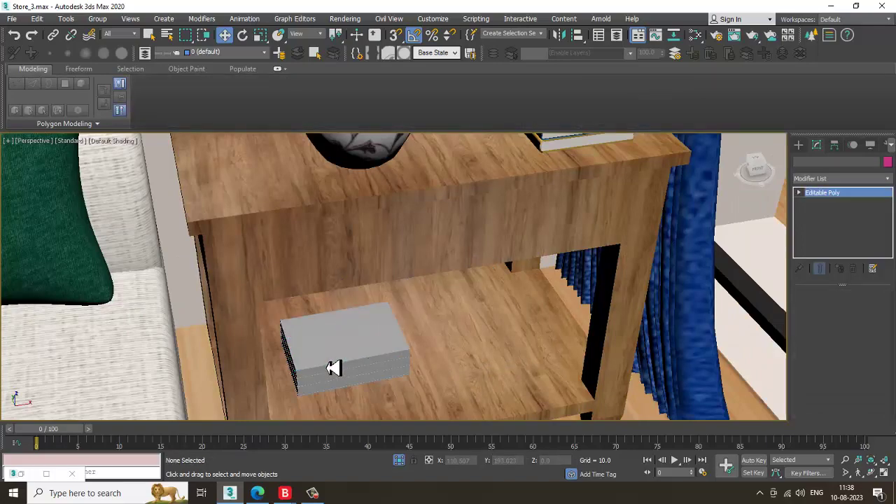
pyautogui.press('Delete')
pyautogui.click(336, 371)
pyautogui.press('Delete')
pyautogui.click(341, 385)
pyautogui.press('Delete')
# Clone all eight textured books on the first table's lower shelf and move them along X onto the second table's lower shelf
pyautogui.scroll(-5, 340, 375)
pyautogui.moveTo(319, 375); pyautogui.dragTo(511, 292, button='middle')
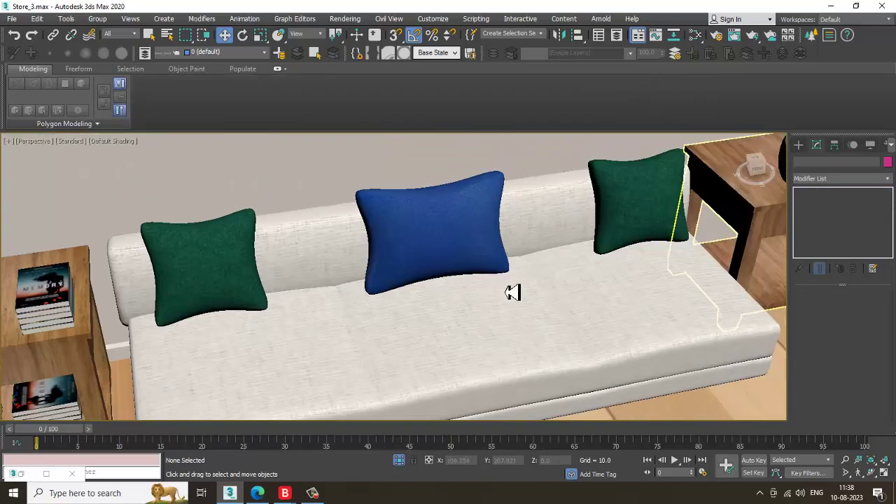
pyautogui.scroll(-4, 512, 292)
pyautogui.scroll(5, 358, 343)
pyautogui.click(344, 319)
pyautogui.press('z')
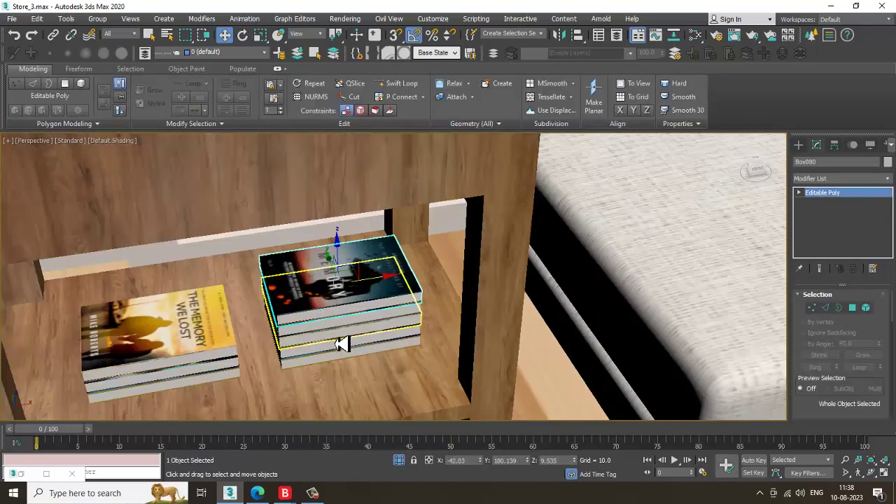
pyautogui.keyDown('ctrl'); pyautogui.click(329, 343); pyautogui.keyUp('ctrl')
pyautogui.keyDown('ctrl'); pyautogui.click(329, 343); pyautogui.keyUp('ctrl')
pyautogui.keyDown('ctrl'); pyautogui.click(330, 353); pyautogui.keyUp('ctrl')
pyautogui.keyDown('ctrl'); pyautogui.click(331, 359); pyautogui.keyUp('ctrl')
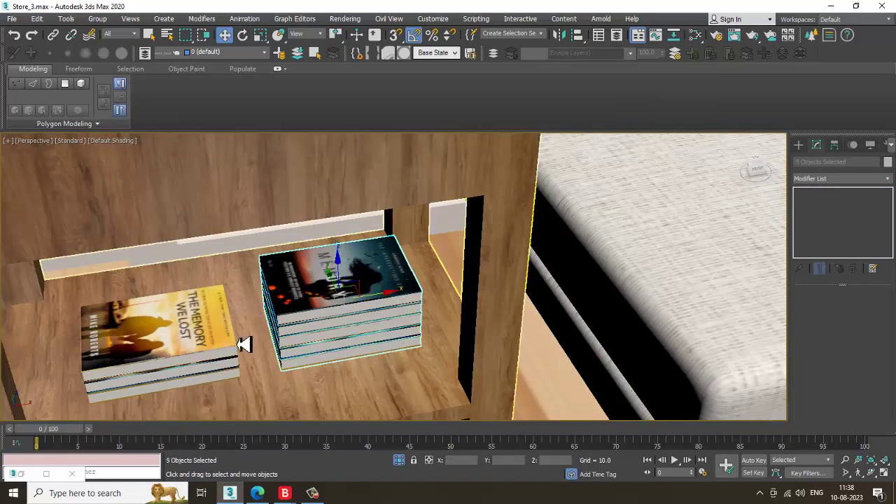
pyautogui.keyDown('ctrl'); pyautogui.click(231, 356); pyautogui.keyUp('ctrl')
pyautogui.keyDown('ctrl'); pyautogui.click(227, 367); pyautogui.keyUp('ctrl')
pyautogui.keyDown('ctrl'); pyautogui.click(224, 365); pyautogui.keyUp('ctrl')
pyautogui.hotkey('shift', 'z')
pyautogui.hotkey('shift', 'z')
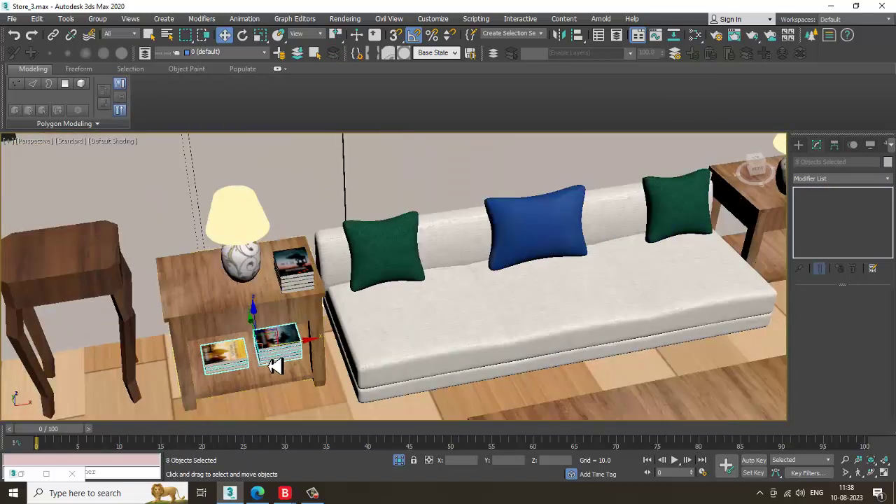
pyautogui.moveTo(256, 341); pyautogui.dragTo(622, 292)
pyautogui.click(448, 297)
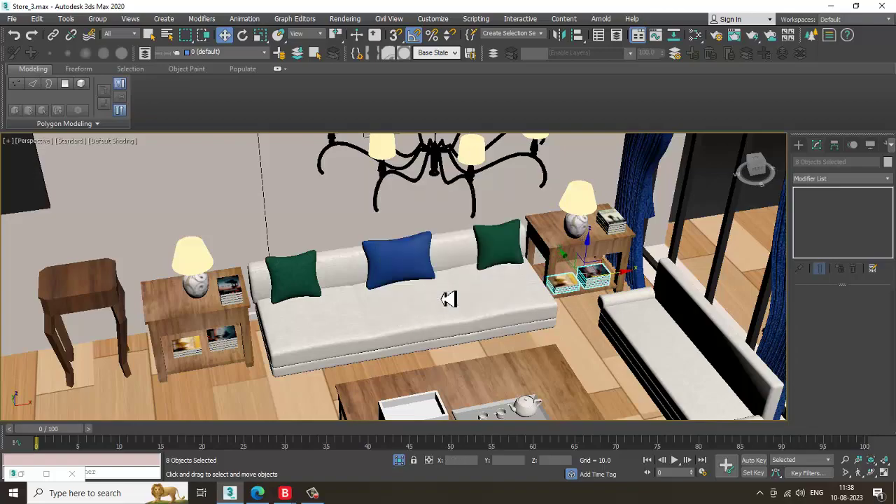
# Delete the top book of the copied stack nearer the curtain on the second side table's lower shelf
pyautogui.press('z')
pyautogui.keyDown('alt'); pyautogui.moveTo(595, 302); pyautogui.dragTo(603, 284, button='middle'); pyautogui.keyUp('alt')
pyautogui.hotkey('shift', 'z')
pyautogui.hotkey('shift', 'z')
pyautogui.hotkey('shift', 'z')
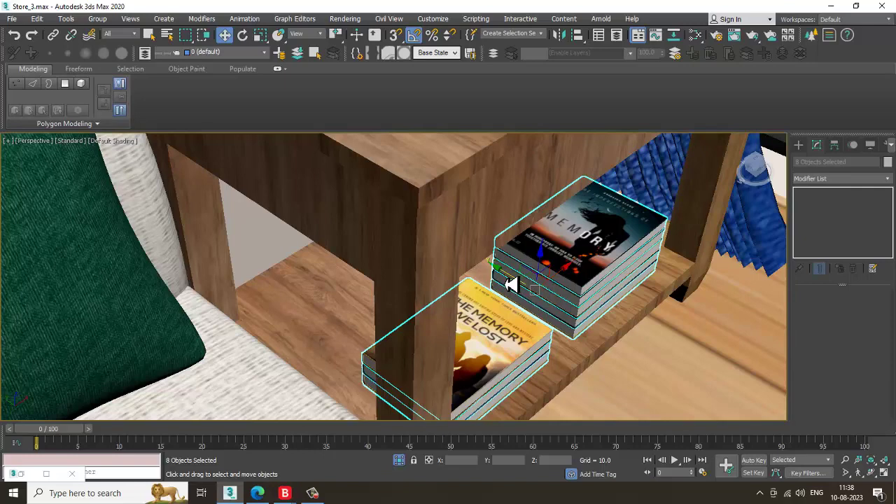
pyautogui.keyDown('alt'); pyautogui.moveTo(511, 283); pyautogui.dragTo(557, 247, button='middle'); pyautogui.keyUp('alt')
pyautogui.click(565, 231)
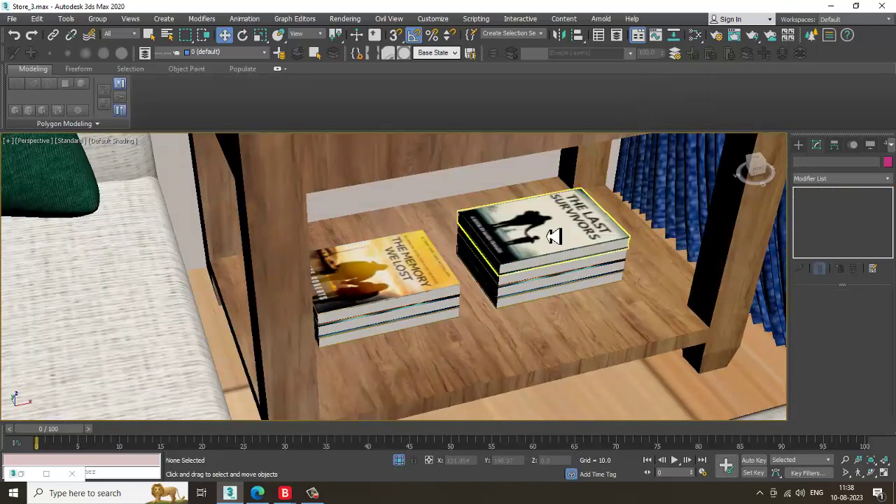
# Turn off angle snap and rotate the top book, The Last Survivors, about Z by about 15 degrees so it lies askew
pyautogui.press('e')
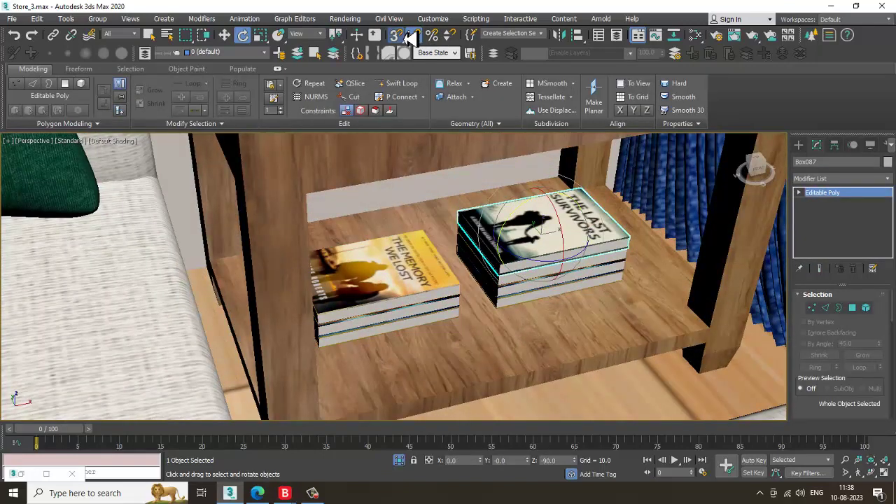
pyautogui.moveTo(544, 270); pyautogui.dragTo(558, 268)
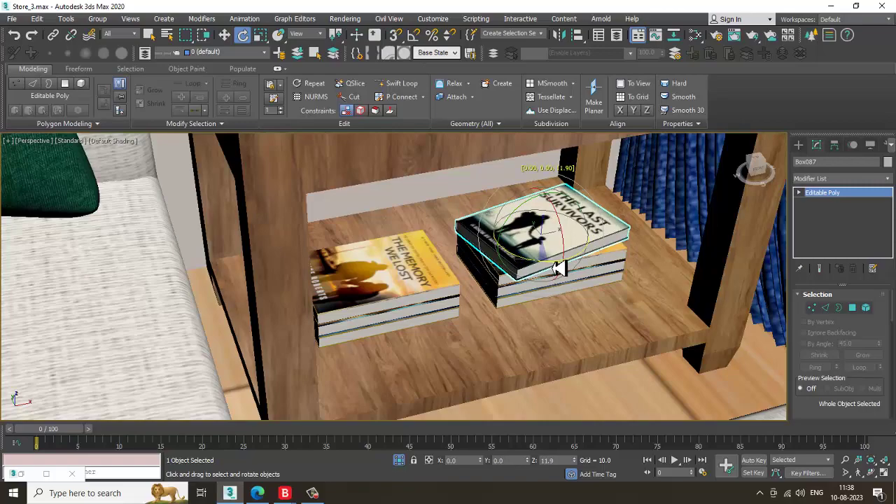
# Examine the living room's sofas, side tables and coffee table from several angles for objects still lacking materials
pyautogui.scroll(15, 560, 266)
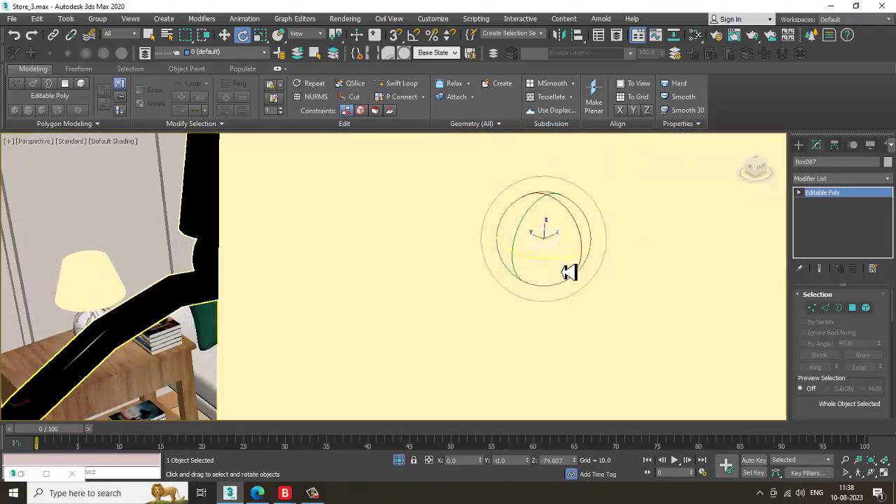
pyautogui.scroll(-15, 569, 272)
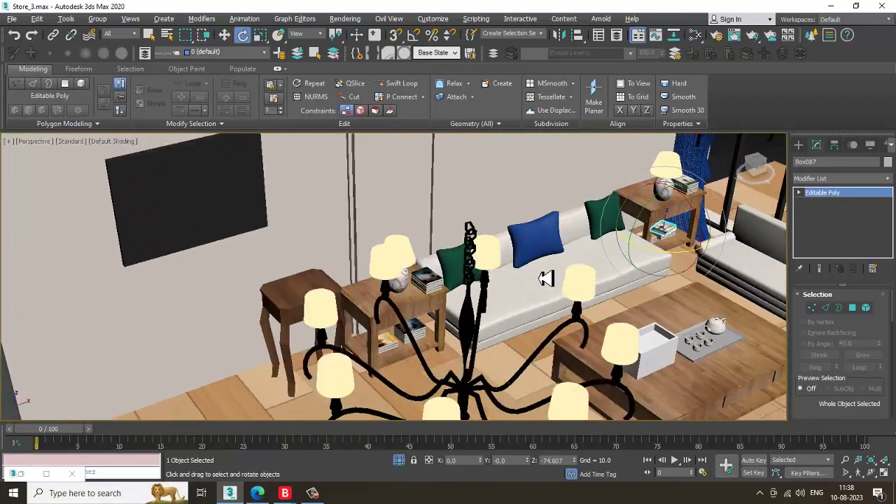
pyautogui.scroll(-10, 546, 278)
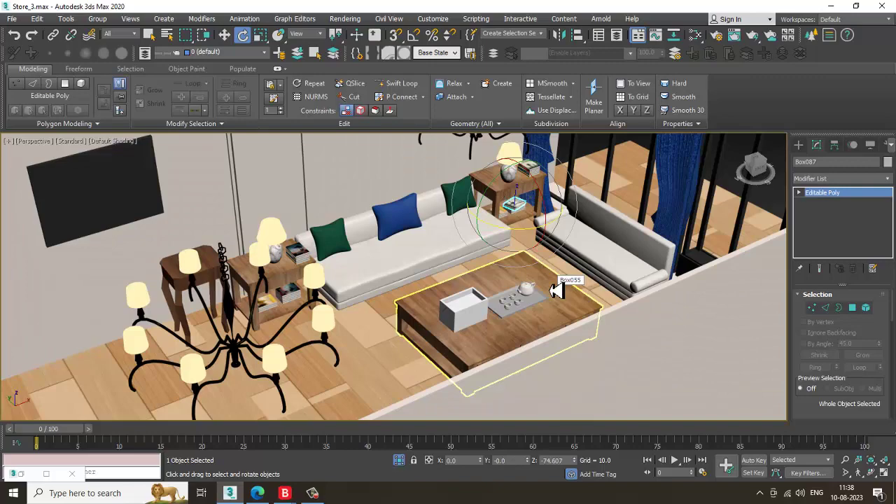
pyautogui.keyDown('alt'); pyautogui.moveTo(507, 253); pyautogui.dragTo(534, 262, button='middle'); pyautogui.keyUp('alt')
pyautogui.scroll(-3, 532, 292)
pyautogui.scroll(-4, 558, 308)
pyautogui.scroll(8, 462, 249)
pyautogui.moveTo(446, 244); pyautogui.dragTo(490, 262, button='middle')
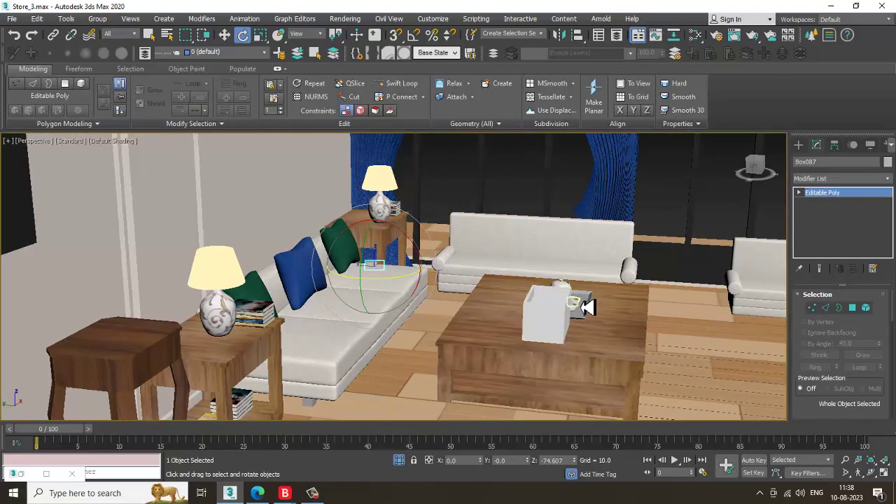
# Select the tea tray on the coffee table and add a new VRayMtl in the Slate Material Editor
pyautogui.scroll(5, 575, 304)
pyautogui.click(576, 304)
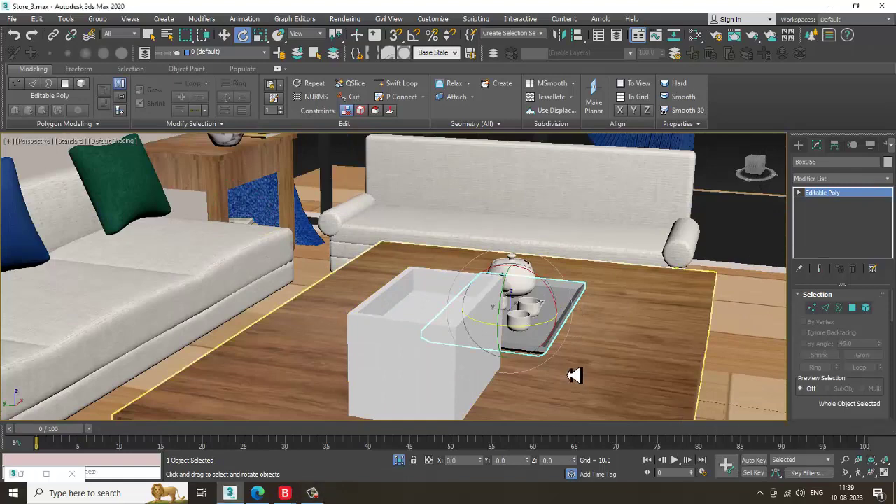
pyautogui.press('m')
pyautogui.moveTo(437, 381); pyautogui.dragTo(414, 242, button='middle')
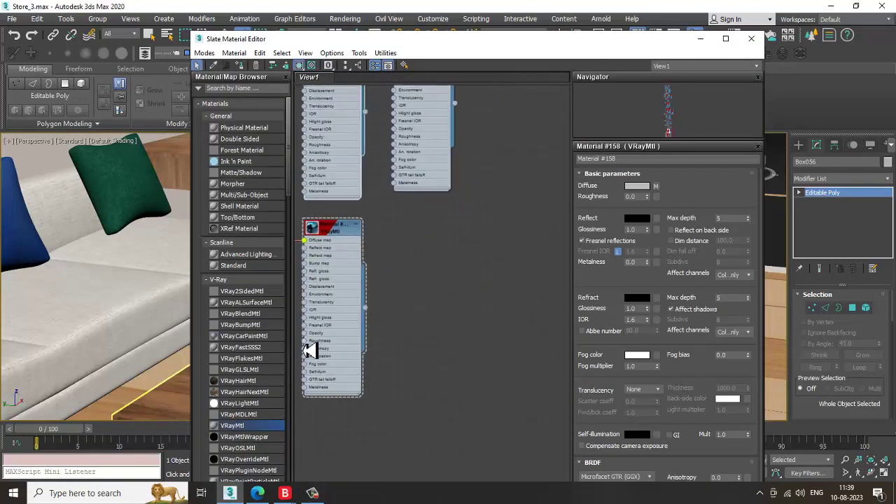
pyautogui.moveTo(483, 239); pyautogui.dragTo(482, 236)
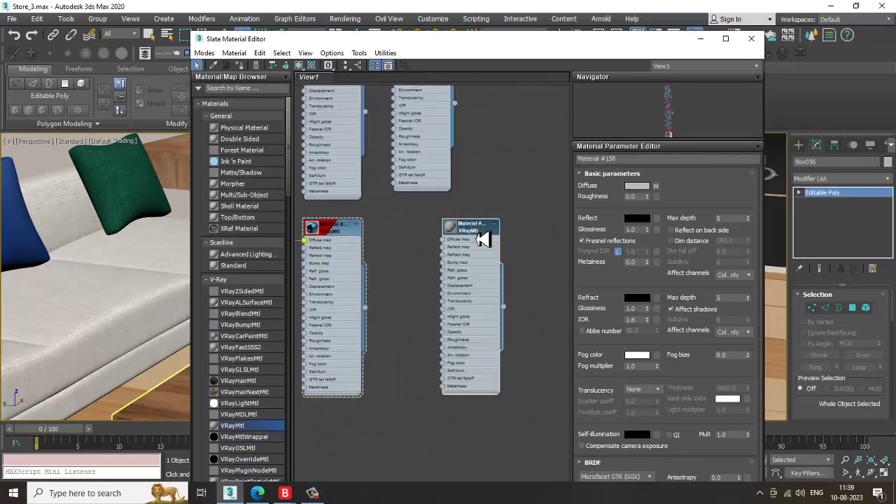
# Set the new material's diffuse color to a pale grey-green
pyautogui.click(637, 186)
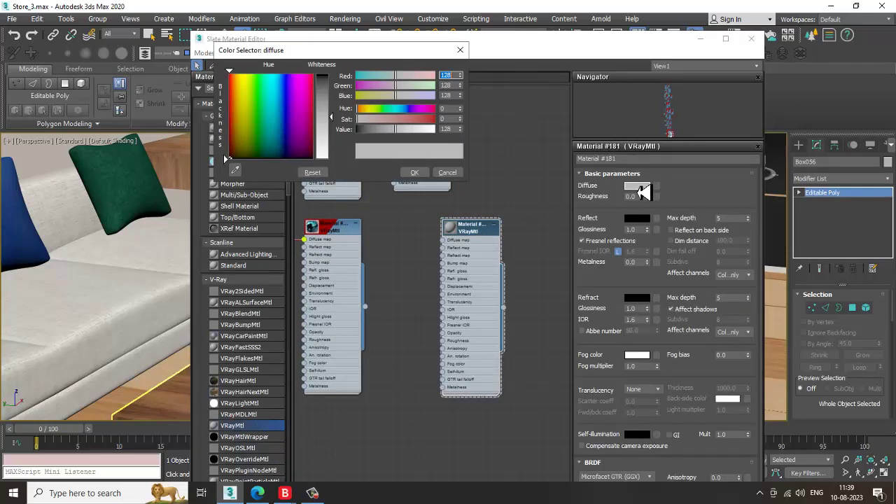
pyautogui.moveTo(291, 123); pyautogui.dragTo(271, 154)
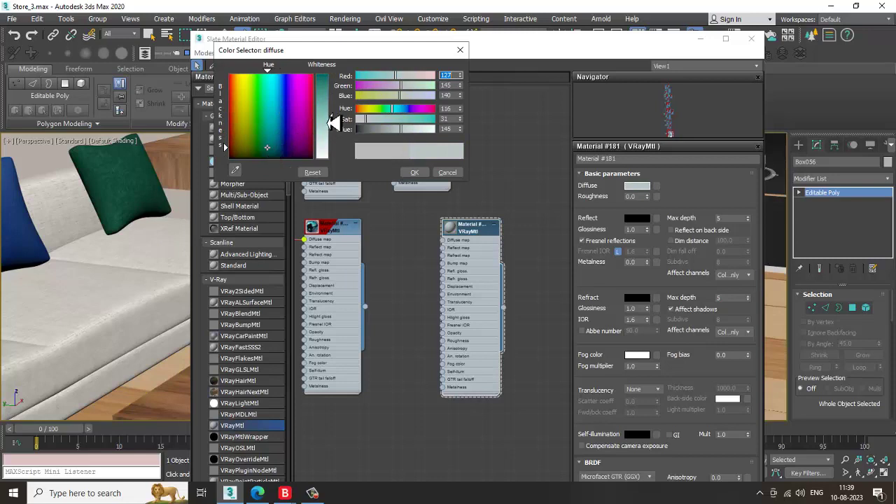
pyautogui.moveTo(332, 122); pyautogui.dragTo(343, 128)
pyautogui.click(415, 177)
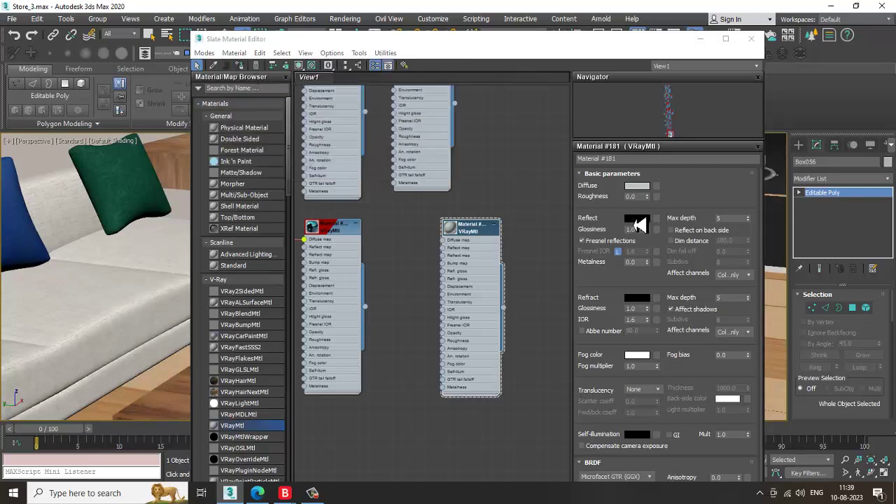
# Set the tea tray material's reflection color to a neutral grey with RGB values of 49
pyautogui.click(637, 219)
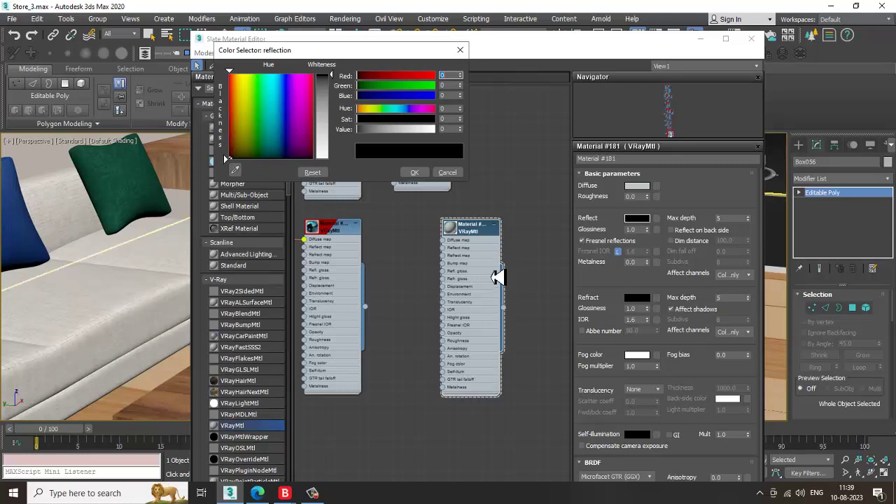
pyautogui.moveTo(342, 82); pyautogui.dragTo(345, 109)
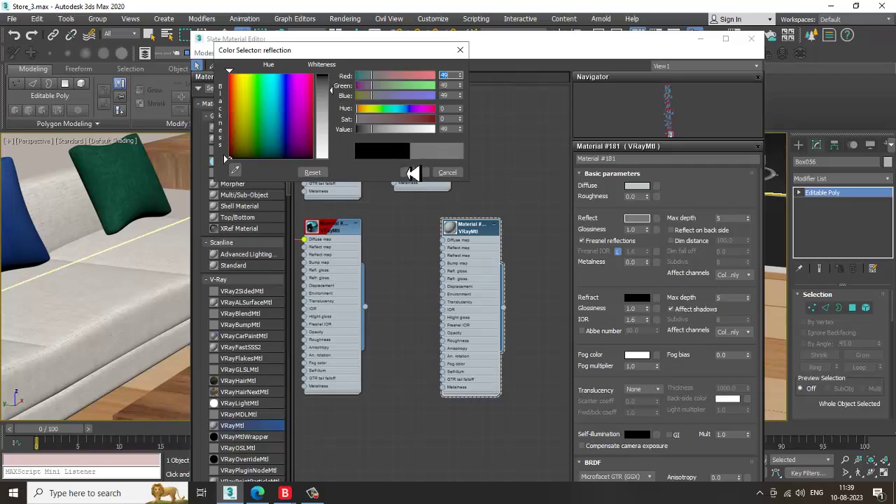
pyautogui.click(413, 172)
pyautogui.click(703, 40)
# Assign the existing Walls material to the large low grey box beside the dining area
pyautogui.scroll(-5, 438, 325)
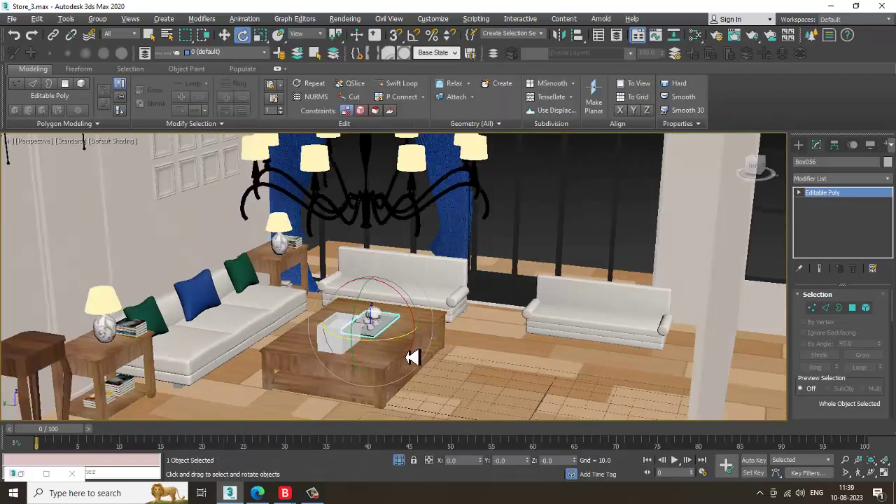
pyautogui.keyDown('alt'); pyautogui.moveTo(414, 357); pyautogui.dragTo(531, 350, button='middle'); pyautogui.keyUp('alt')
pyautogui.scroll(-4, 518, 301)
pyautogui.click(530, 350)
pyautogui.scroll(4, 531, 350)
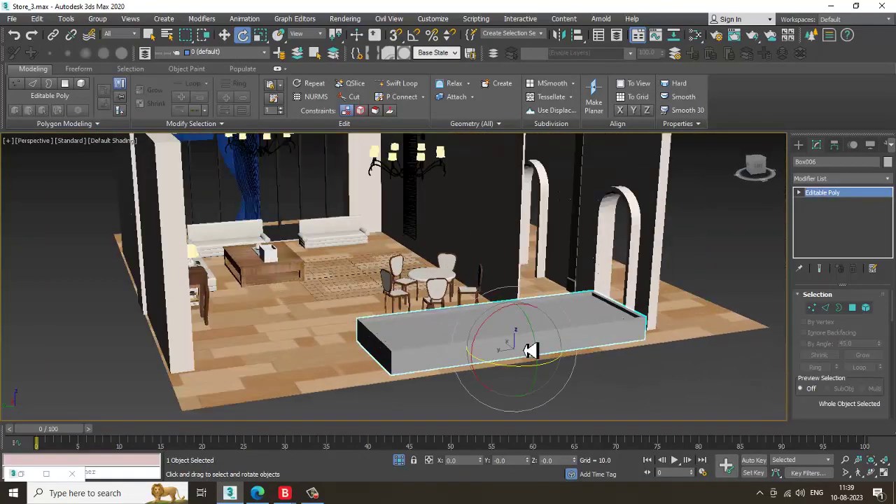
pyautogui.press('m')
pyautogui.moveTo(475, 182); pyautogui.dragTo(493, 341, button='middle')
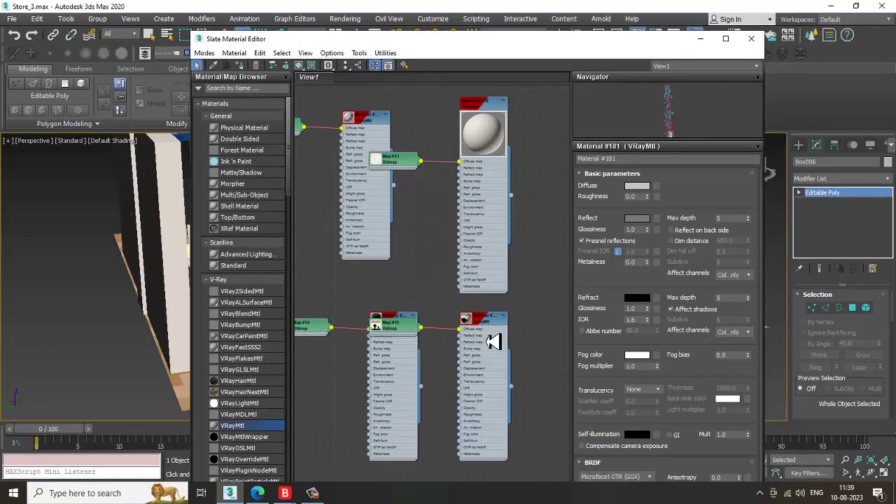
pyautogui.moveTo(447, 156); pyautogui.dragTo(428, 253, button='middle')
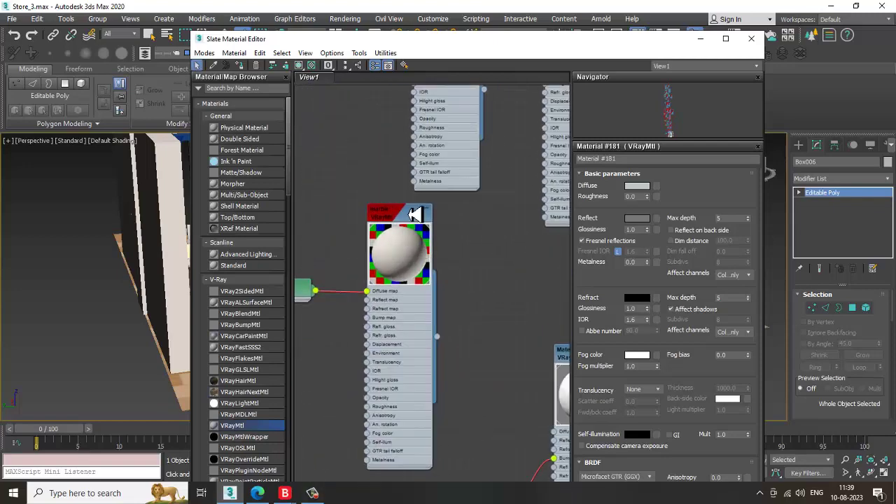
pyautogui.moveTo(415, 214); pyautogui.dragTo(415, 318, button='middle')
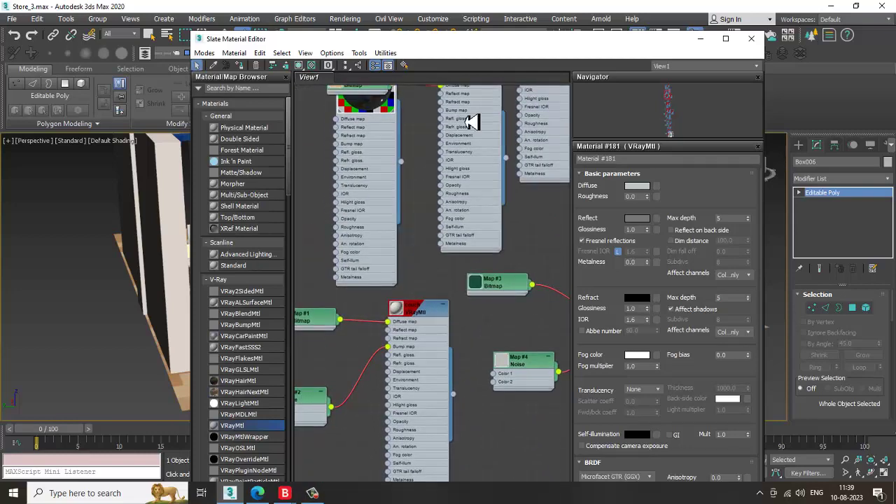
pyautogui.moveTo(473, 121); pyautogui.dragTo(376, 252, button='middle')
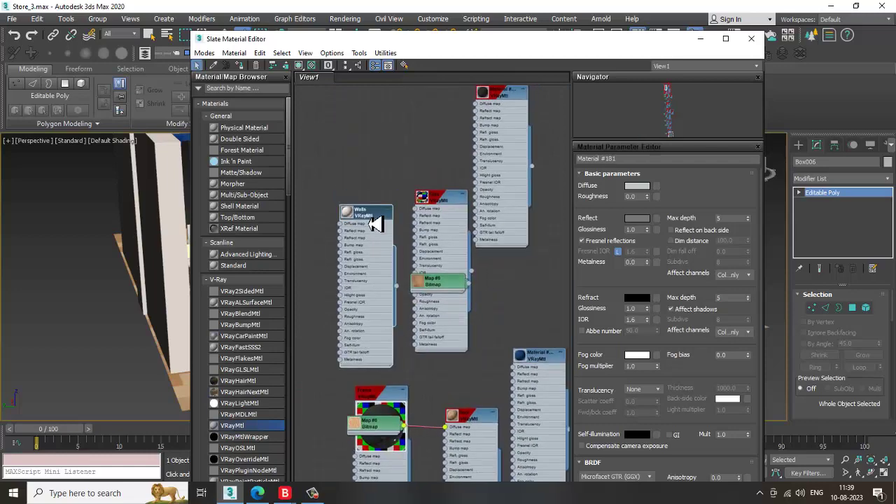
pyautogui.click(376, 223)
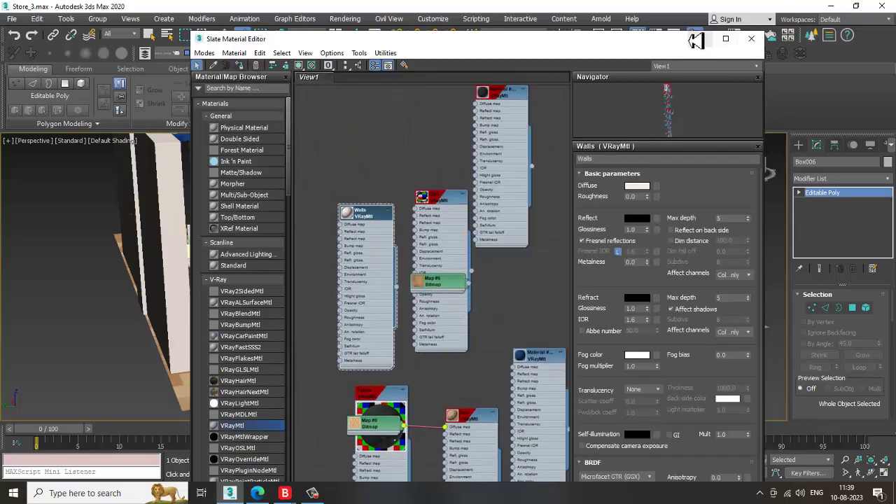
pyautogui.click(696, 40)
# View the storefront reference image WhatsApp Image 2023-06-26 at 2.40.11 PM (1).jpeg from the Downloads folder to check the exterior lights
pyautogui.keyDown('alt'); pyautogui.moveTo(480, 266); pyautogui.dragTo(11, 202, button='middle'); pyautogui.keyUp('alt')
pyautogui.click(12, 18)
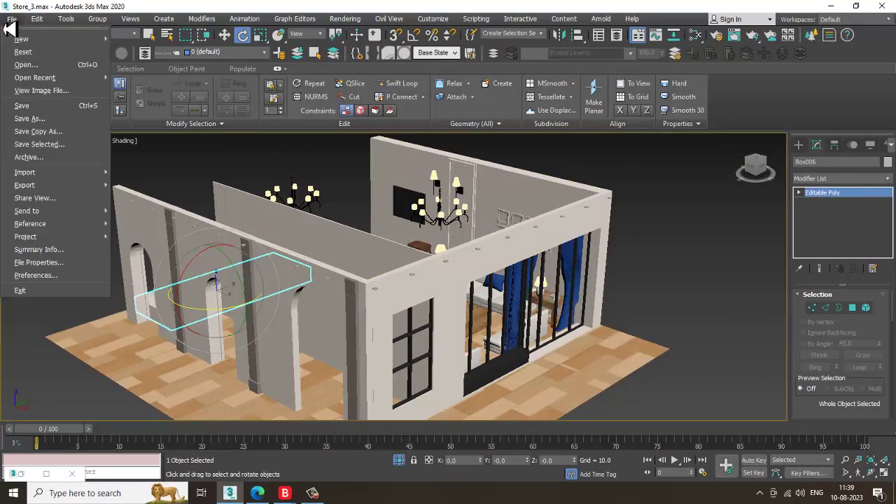
pyautogui.click(70, 93)
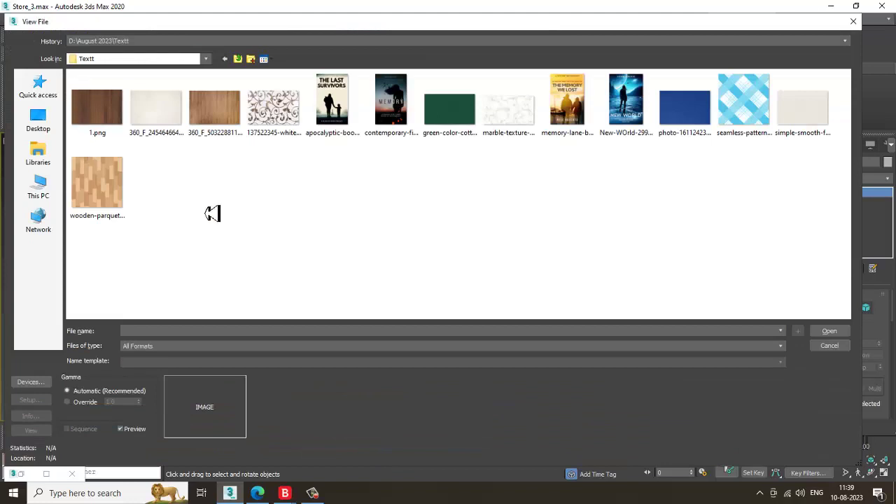
pyautogui.click(39, 186)
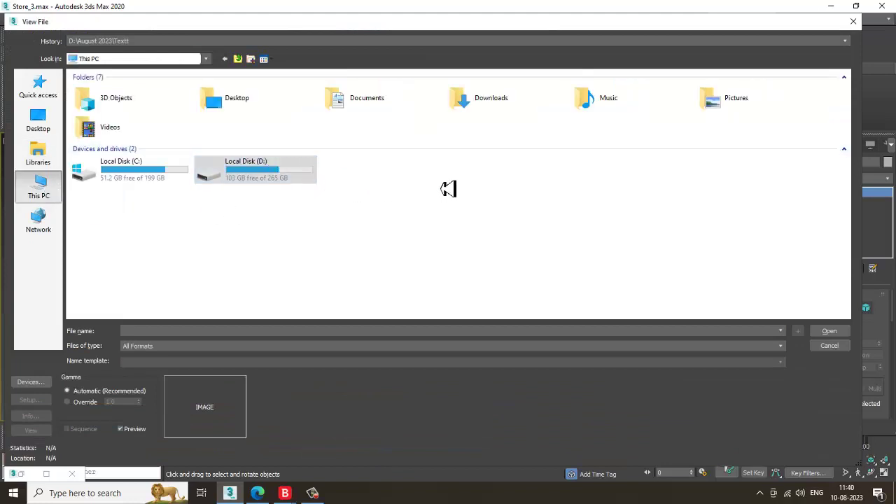
pyautogui.doubleClick(493, 103)
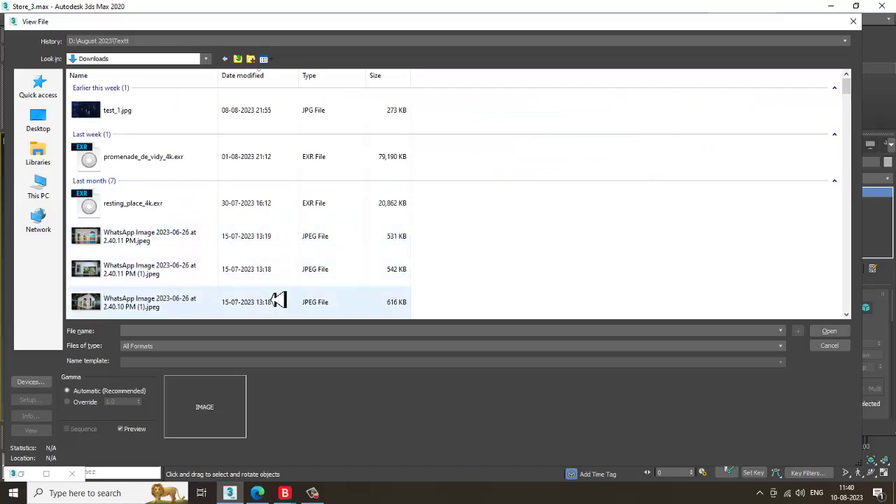
pyautogui.doubleClick(170, 280)
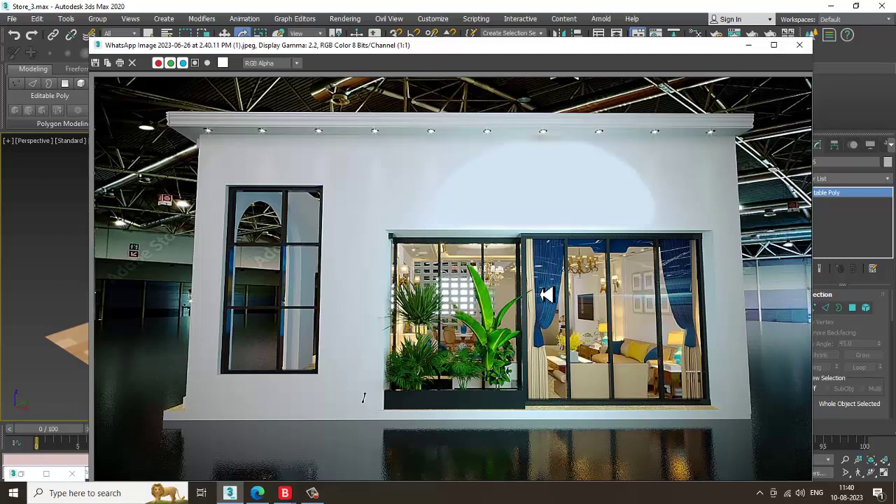
pyautogui.click(748, 46)
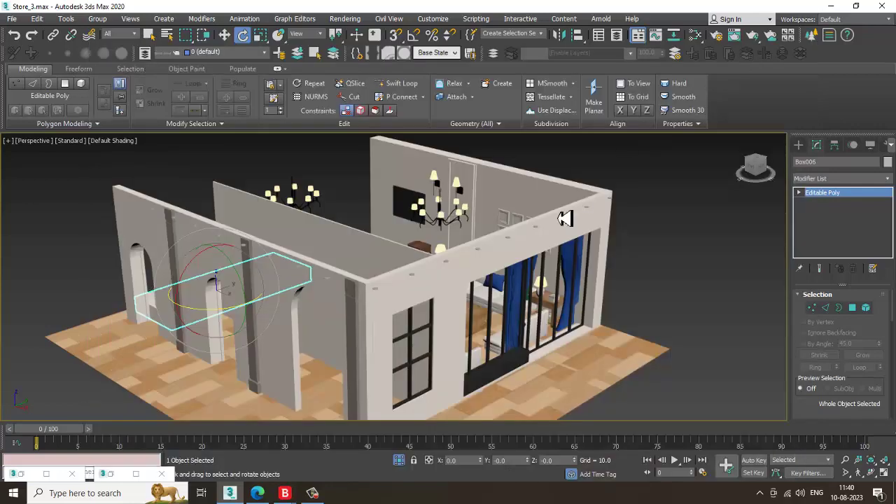
# Select all the round downlight discs along the upper edge of the front window wall
pyautogui.scroll(-3, 531, 233)
pyautogui.scroll(8, 578, 248)
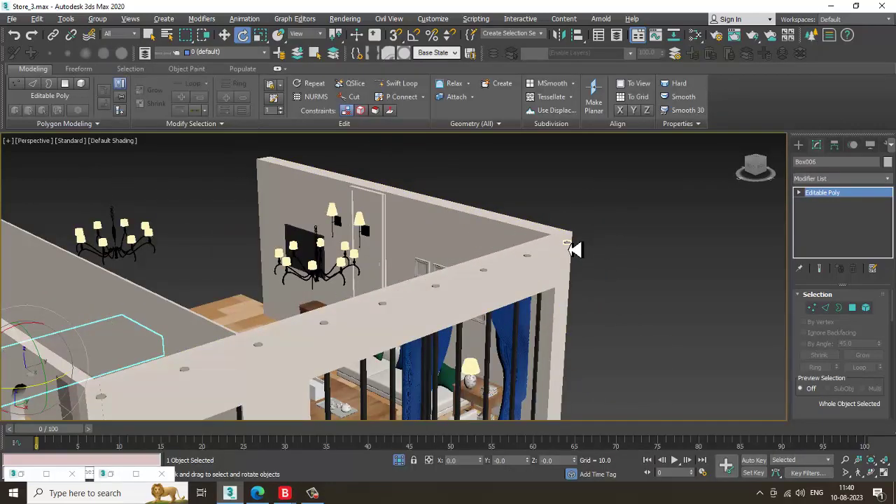
pyautogui.click(569, 244)
pyautogui.scroll(3, 569, 244)
pyautogui.press('w')
pyautogui.keyDown('ctrl'); pyautogui.click(515, 255); pyautogui.keyUp('ctrl')
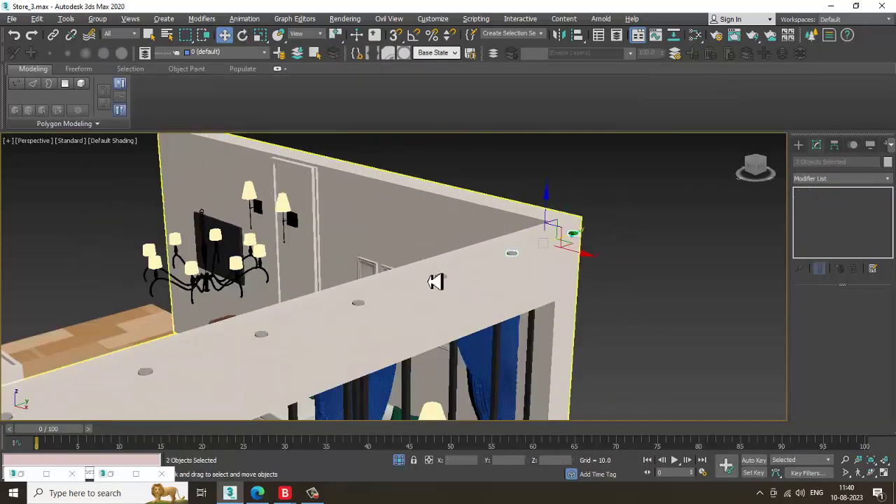
pyautogui.keyDown('ctrl'); pyautogui.click(442, 279); pyautogui.keyUp('ctrl')
pyautogui.moveTo(442, 277); pyautogui.dragTo(494, 254, button='middle')
pyautogui.keyDown('ctrl'); pyautogui.click(458, 259); pyautogui.keyUp('ctrl')
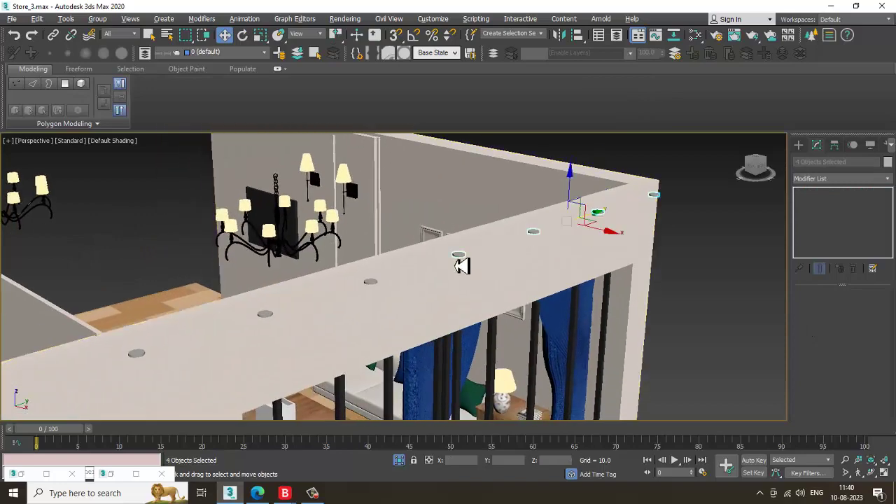
pyautogui.keyDown('ctrl'); pyautogui.click(375, 284); pyautogui.keyUp('ctrl')
pyautogui.moveTo(375, 284); pyautogui.dragTo(525, 234, button='middle')
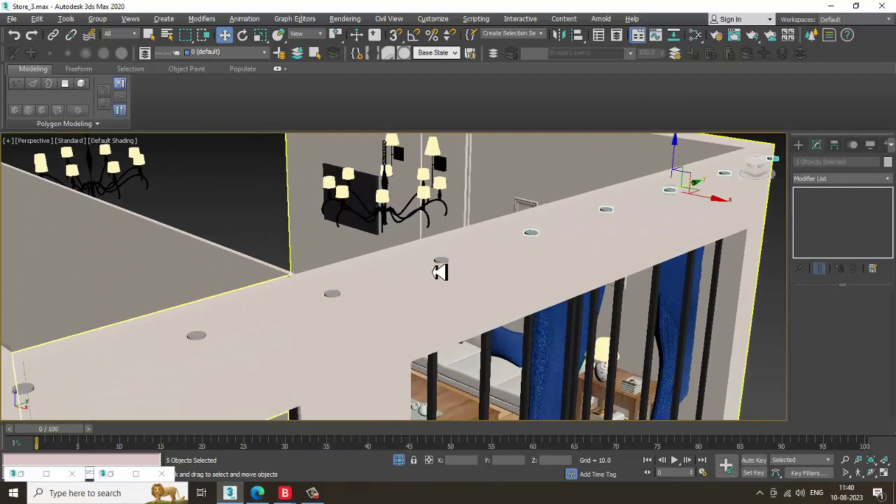
pyautogui.keyDown('ctrl'); pyautogui.click(440, 260); pyautogui.keyUp('ctrl')
pyautogui.scroll(-3, 439, 261)
pyautogui.moveTo(417, 269); pyautogui.dragTo(512, 253, button='middle')
pyautogui.keyDown('ctrl'); pyautogui.click(484, 259); pyautogui.keyUp('ctrl')
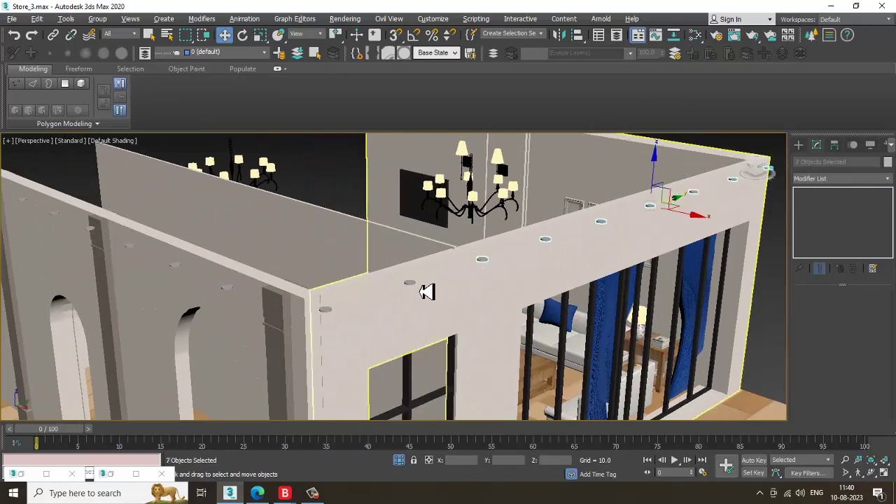
pyautogui.keyDown('ctrl'); pyautogui.click(413, 288); pyautogui.keyUp('ctrl')
pyautogui.keyDown('ctrl'); pyautogui.click(321, 306); pyautogui.keyUp('ctrl')
# Add all the downlight discs along the upper edge of the adjoining arched wall to the selection
pyautogui.keyDown('alt'); pyautogui.moveTo(322, 306); pyautogui.dragTo(396, 335, button='middle'); pyautogui.keyUp('alt')
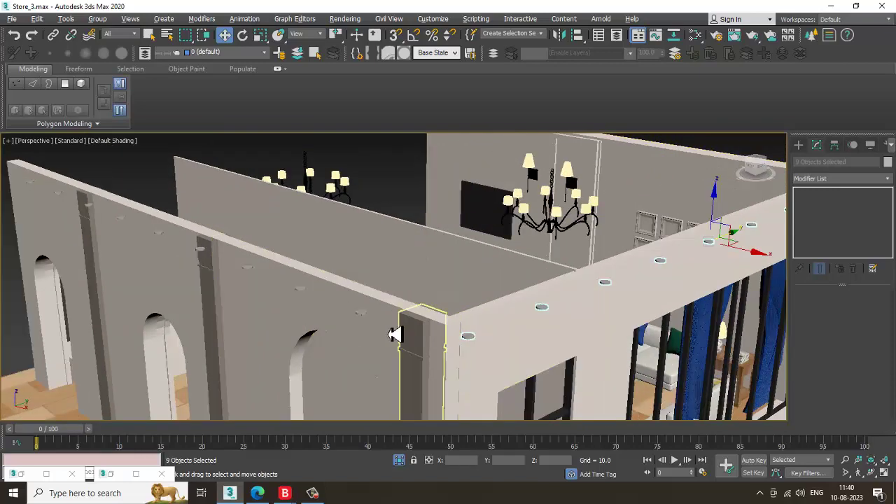
pyautogui.keyDown('ctrl'); pyautogui.click(361, 313); pyautogui.keyUp('ctrl')
pyautogui.keyDown('ctrl'); pyautogui.click(301, 288); pyautogui.keyUp('ctrl')
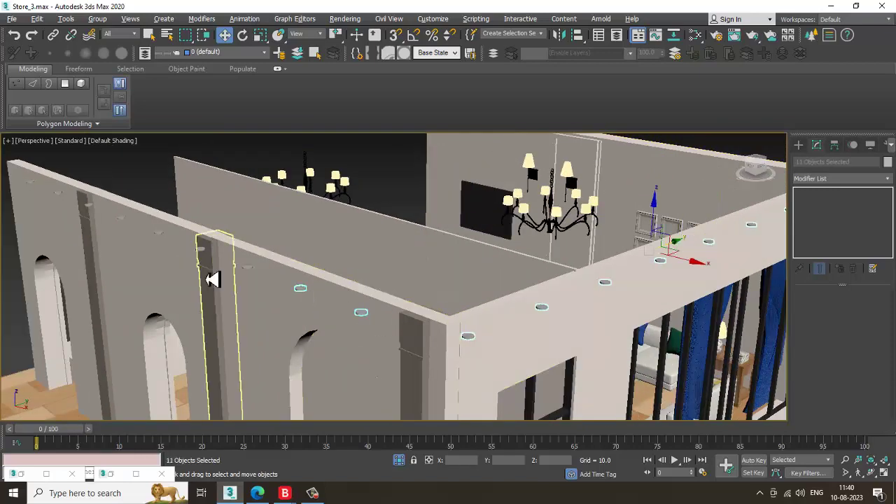
pyautogui.keyDown('ctrl'); pyautogui.click(245, 268); pyautogui.keyUp('ctrl')
pyautogui.keyDown('ctrl'); pyautogui.click(202, 251); pyautogui.keyUp('ctrl')
pyautogui.moveTo(203, 253); pyautogui.dragTo(327, 277, button='middle')
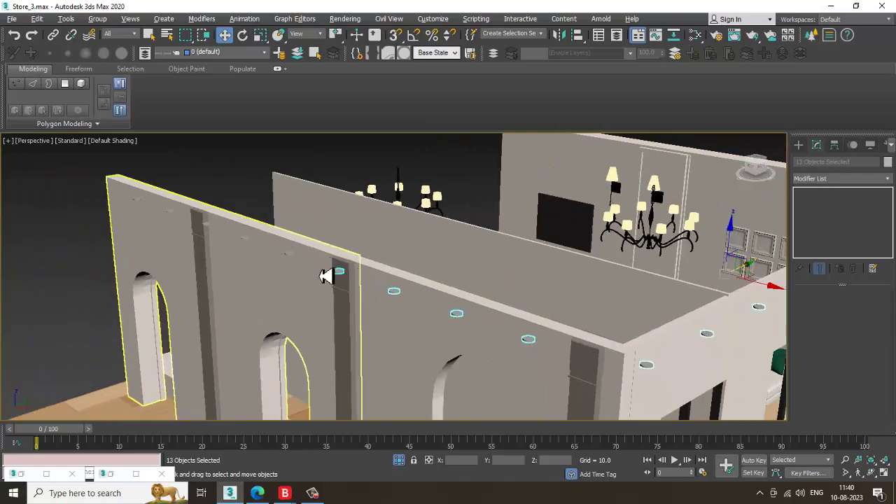
pyautogui.scroll(2, 326, 277)
pyautogui.keyDown('ctrl'); pyautogui.click(285, 249); pyautogui.keyUp('ctrl')
pyautogui.keyDown('ctrl'); pyautogui.click(220, 226); pyautogui.keyUp('ctrl')
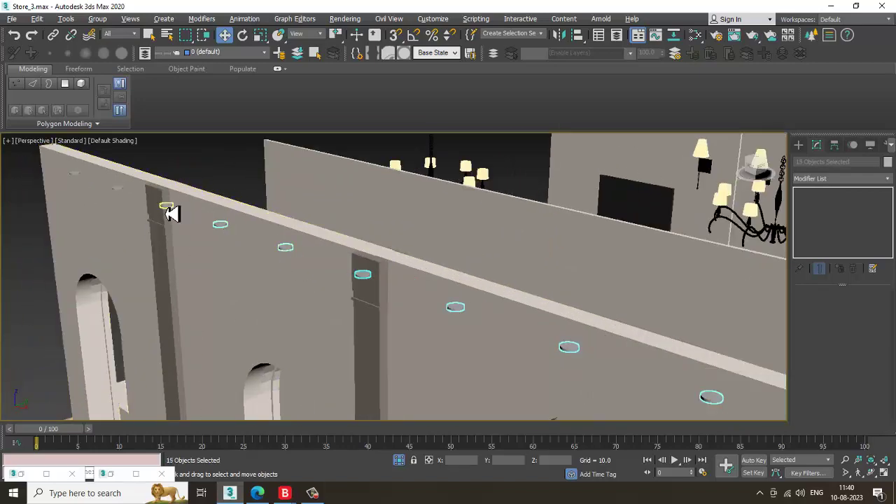
pyautogui.keyDown('ctrl'); pyautogui.click(167, 206); pyautogui.keyUp('ctrl')
pyautogui.keyDown('ctrl'); pyautogui.click(118, 189); pyautogui.keyUp('ctrl')
pyautogui.keyDown('ctrl'); pyautogui.click(76, 175); pyautogui.keyUp('ctrl')
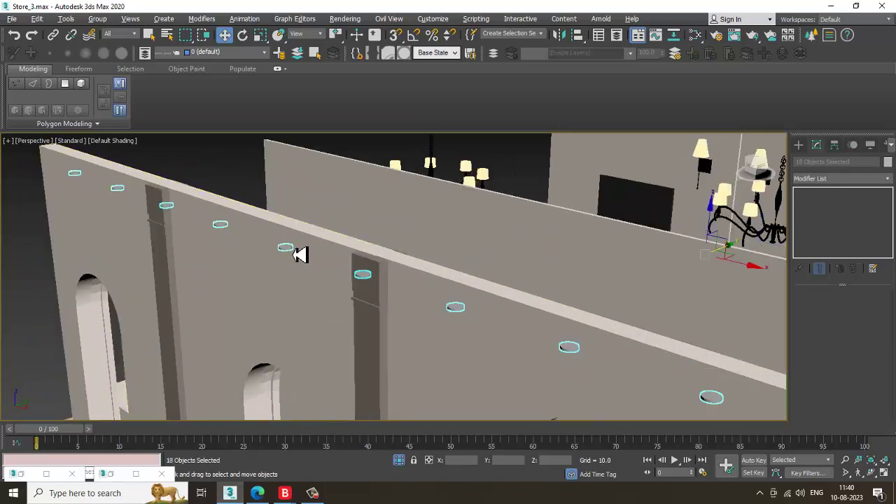
# Create a new VRayLightMtl, assign it to the selected downlight discs and clear the selection
pyautogui.scroll(-3, 296, 255)
pyautogui.press('m')
pyautogui.moveTo(328, 322); pyautogui.dragTo(343, 241, button='middle')
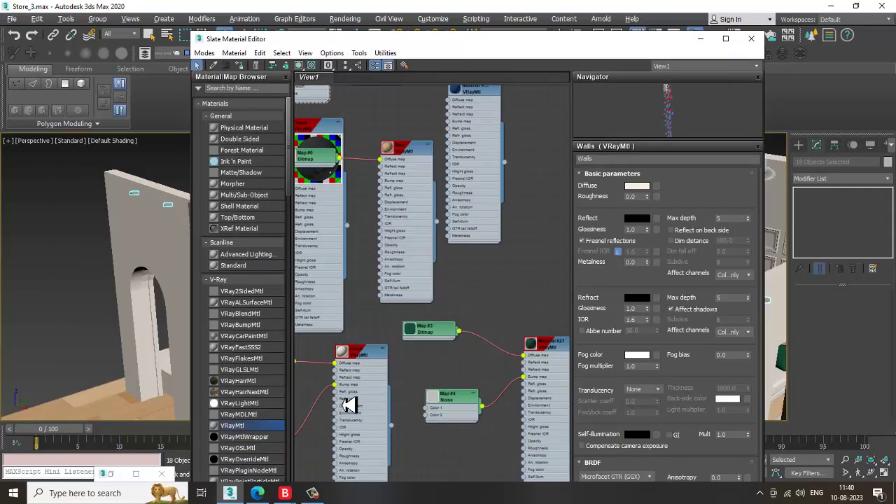
pyautogui.moveTo(343, 404); pyautogui.dragTo(325, 101, button='middle')
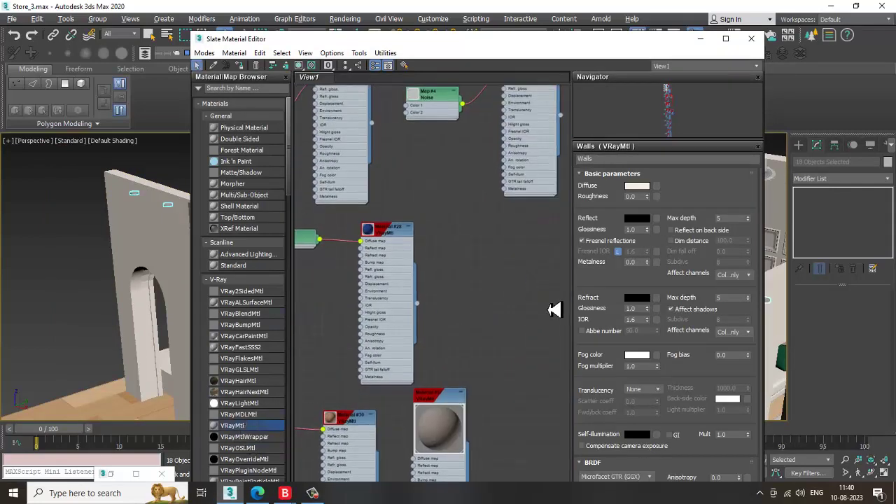
pyautogui.moveTo(554, 309); pyautogui.dragTo(534, 249)
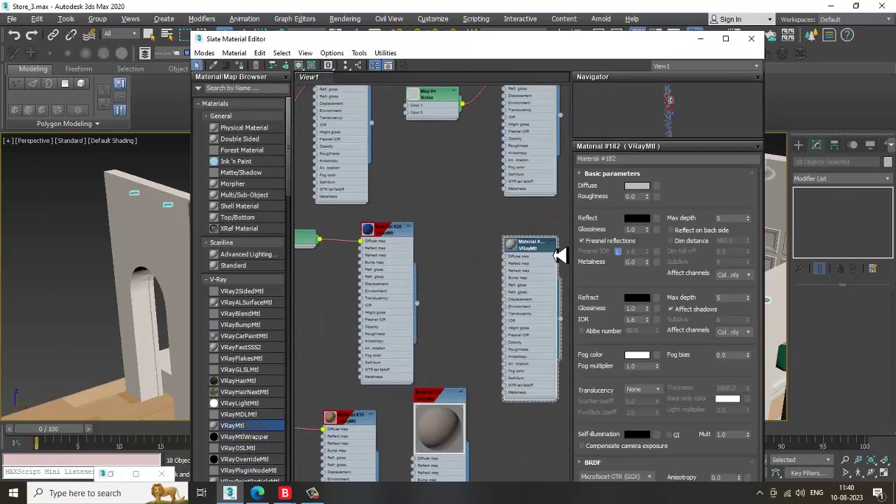
pyautogui.press('Delete')
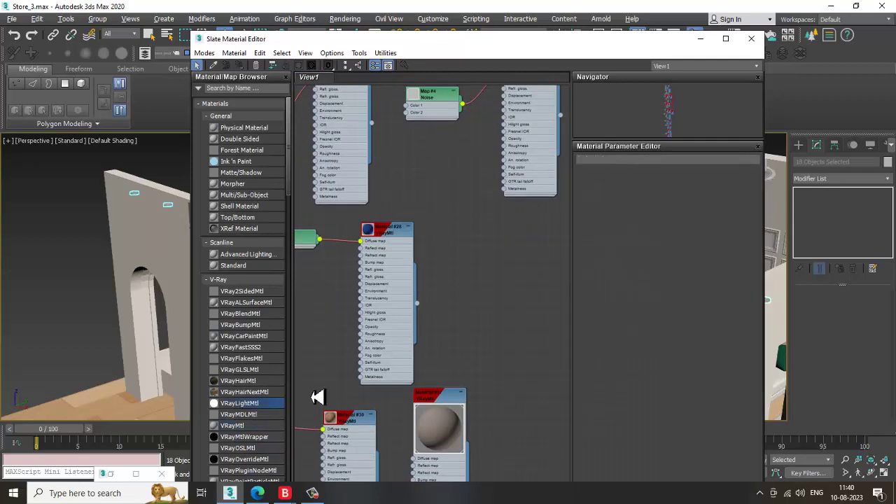
pyautogui.moveTo(509, 240); pyautogui.dragTo(509, 239)
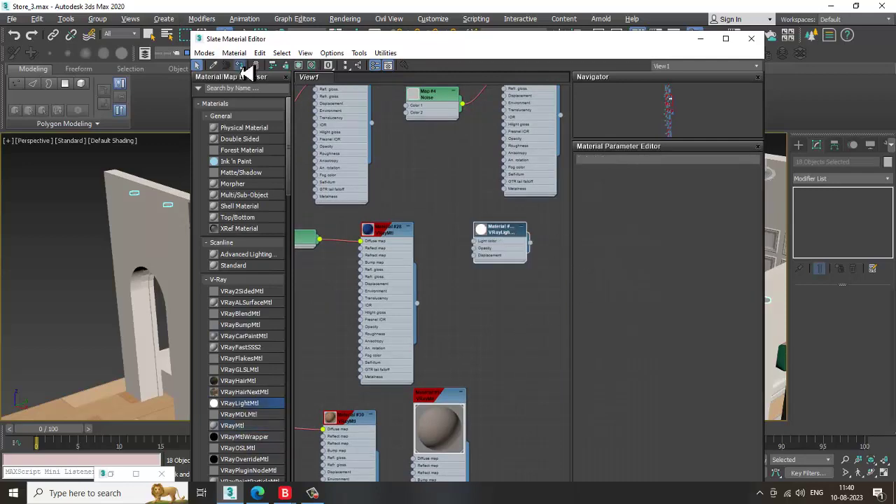
pyautogui.click(700, 40)
pyautogui.click(485, 186)
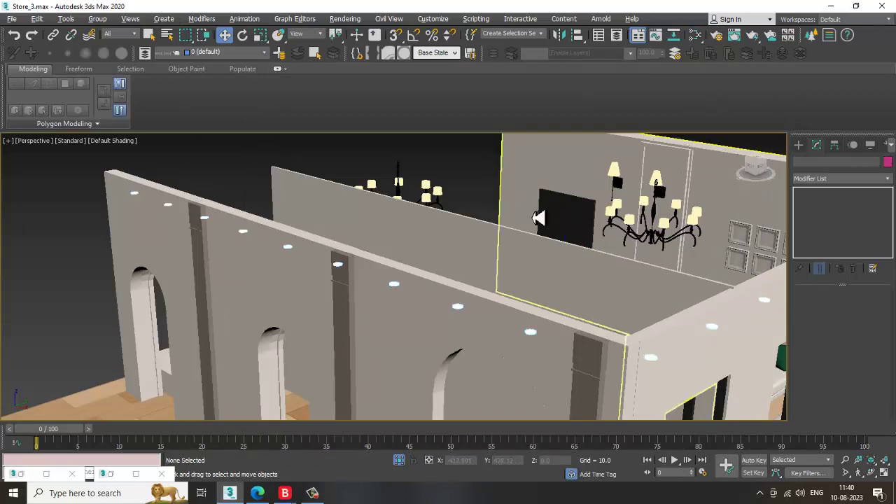
# Turn on edged-faces display and frame the shade of the table lamp between the tall stand and the long sofa
pyautogui.keyDown('alt'); pyautogui.moveTo(538, 218); pyautogui.dragTo(647, 264, button='middle'); pyautogui.keyUp('alt')
pyautogui.scroll(5, 616, 248)
pyautogui.click(588, 243)
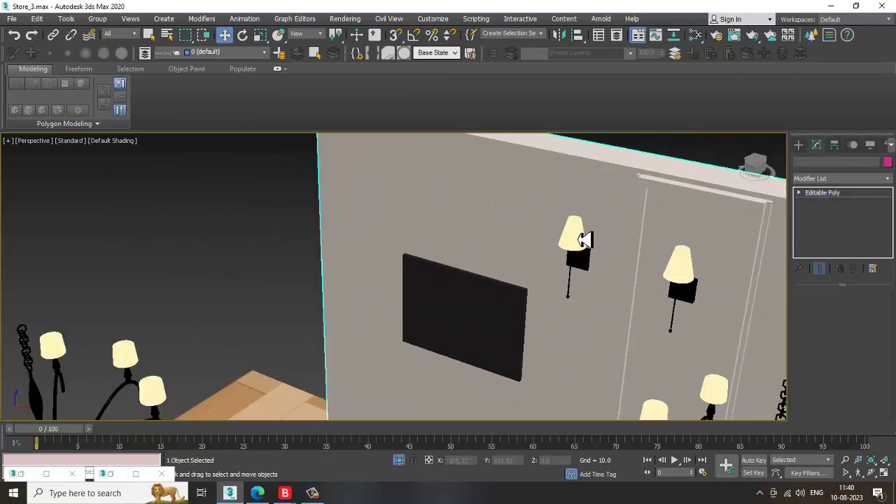
pyautogui.press('F4')
pyautogui.scroll(3, 581, 249)
pyautogui.scroll(2, 573, 259)
pyautogui.scroll(-12, 478, 292)
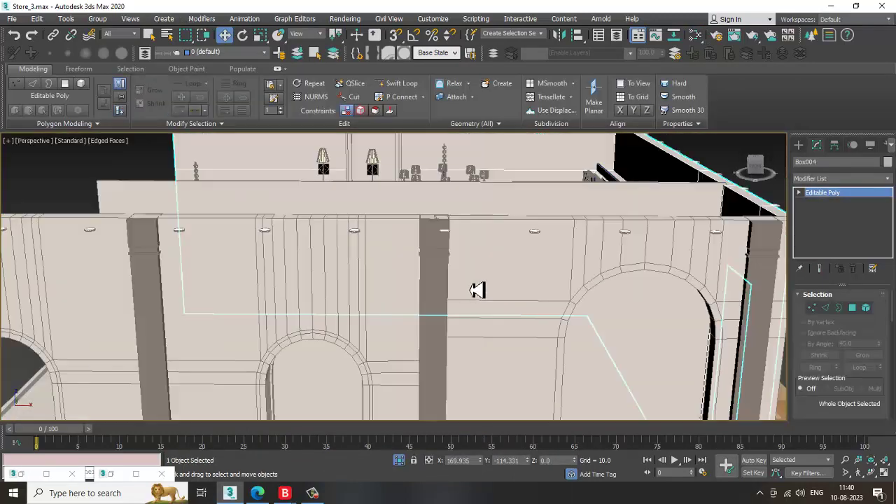
pyautogui.keyDown('alt'); pyautogui.moveTo(468, 280); pyautogui.dragTo(496, 296, button='middle'); pyautogui.keyUp('alt')
pyautogui.scroll(8, 484, 292)
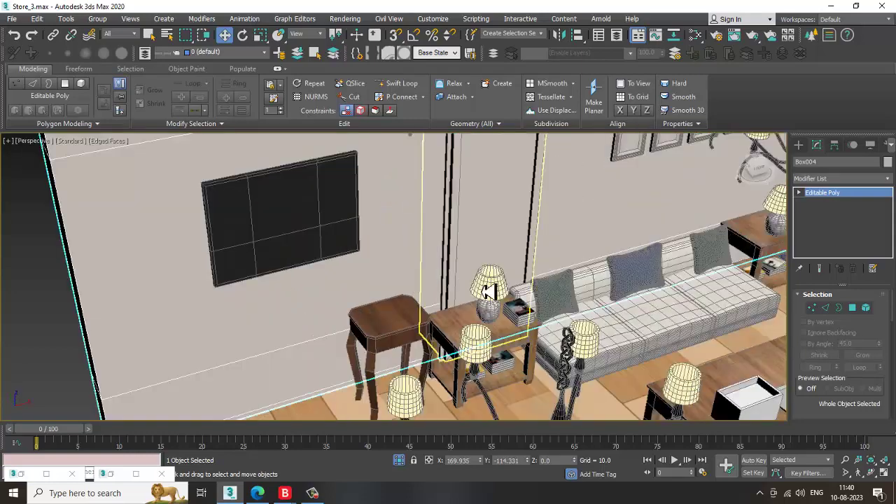
pyautogui.click(494, 288)
pyautogui.press('z')
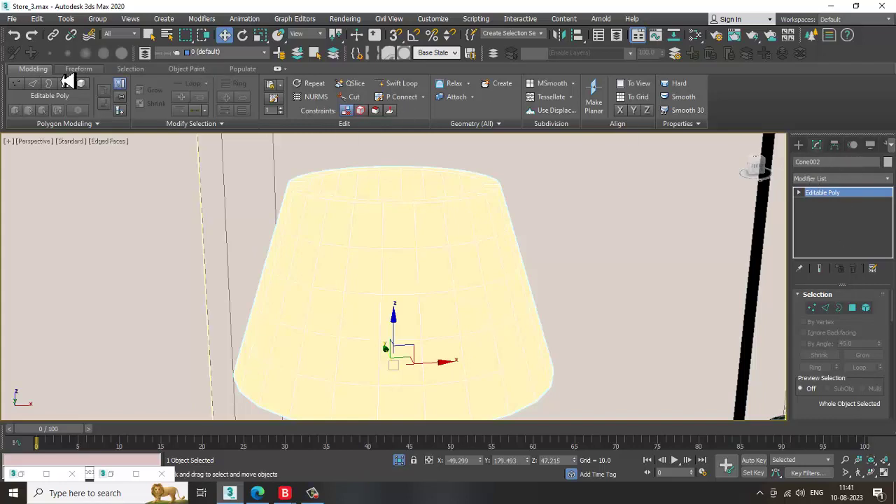
# Add edge loops close to the upper and lower rims of the table lamp's shade with Swift Loop
pyautogui.scroll(-5, 602, 243)
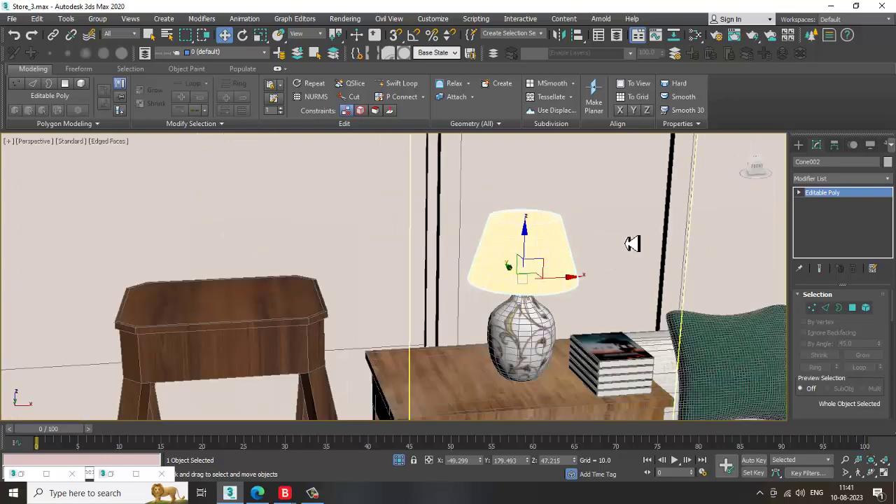
pyautogui.click(557, 259)
pyautogui.click(394, 88)
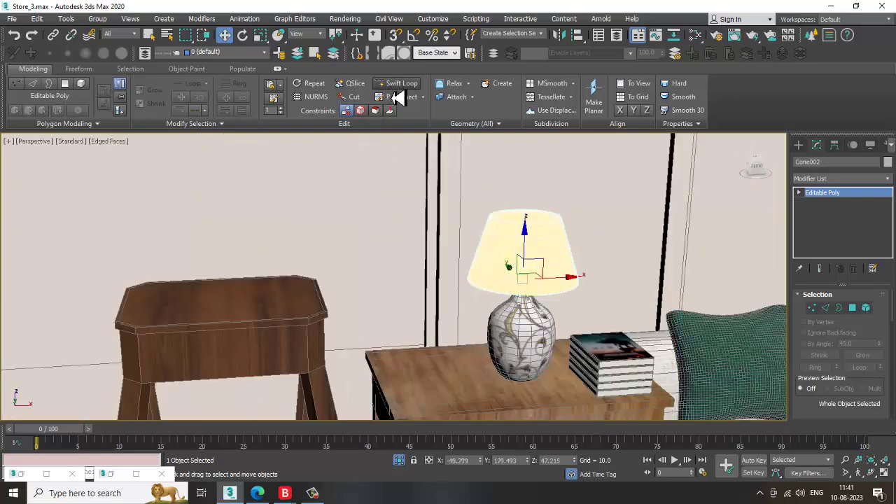
pyautogui.scroll(4, 592, 240)
pyautogui.scroll(2, 489, 236)
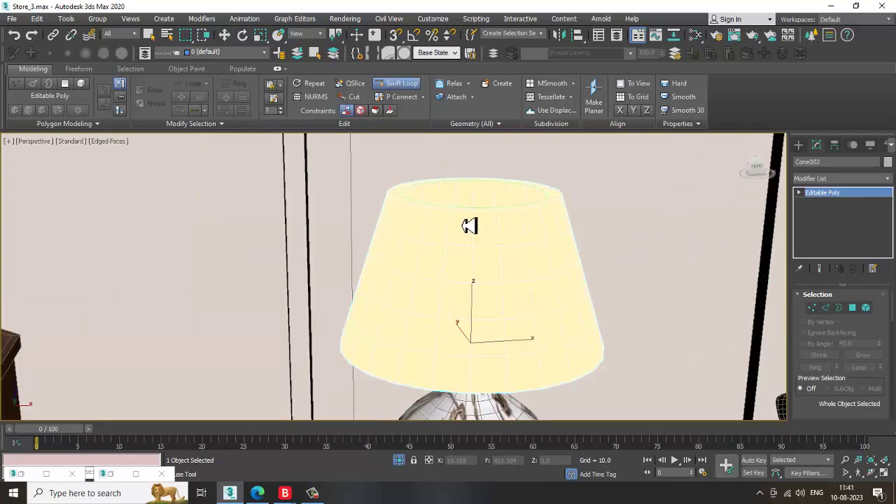
pyautogui.scroll(2, 476, 229)
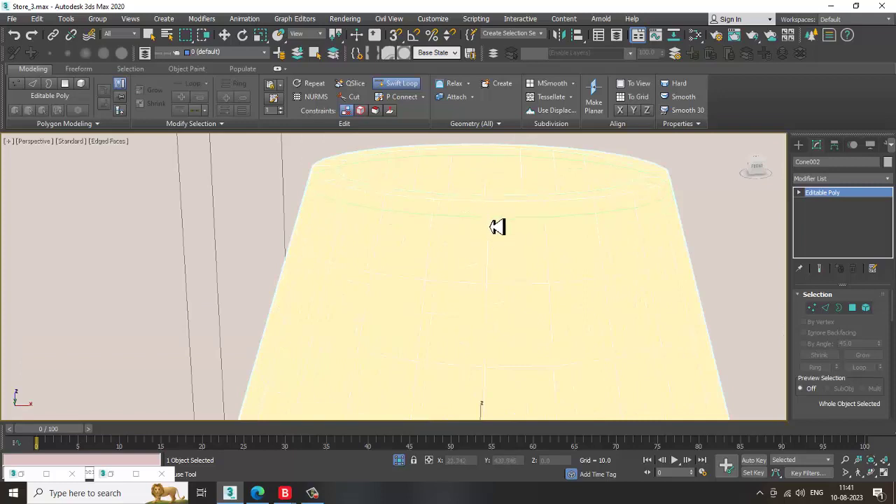
pyautogui.scroll(-2, 536, 254)
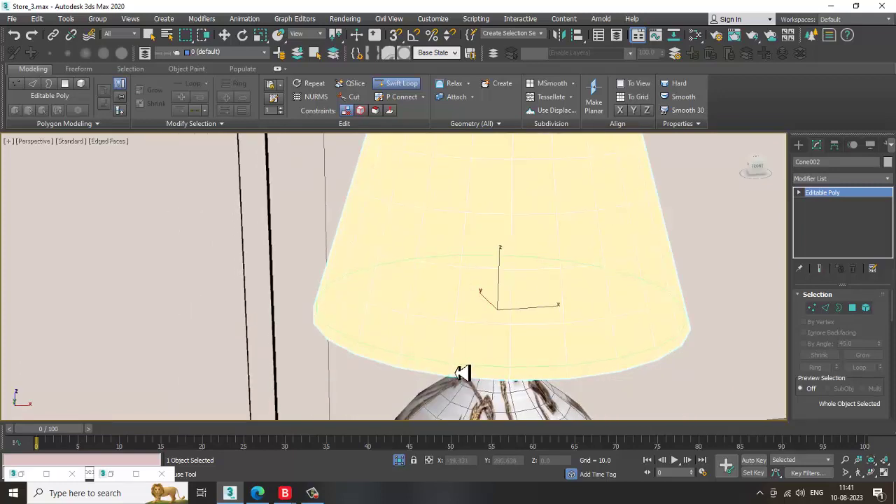
pyautogui.press('w')
# Select the full rings of narrow polygons around the lampshade's upper and lower rims
pyautogui.moveTo(527, 235); pyautogui.dragTo(530, 323, button='middle')
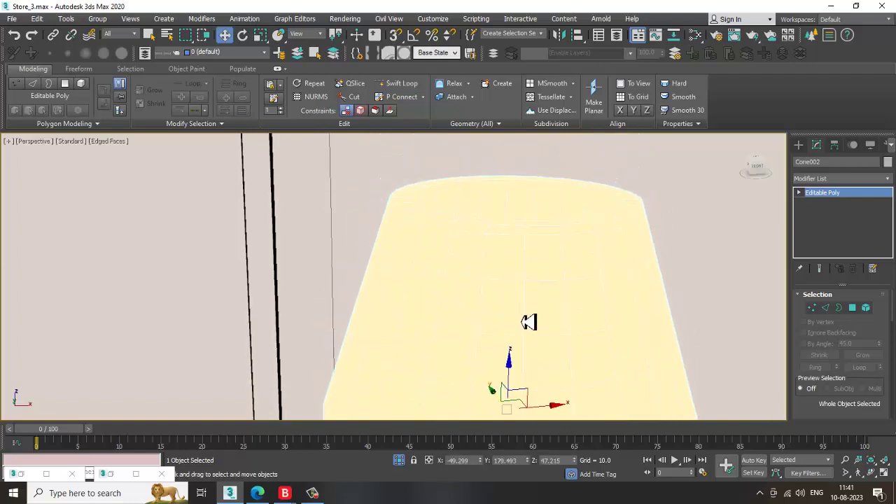
pyautogui.press('2')
pyautogui.click(494, 240)
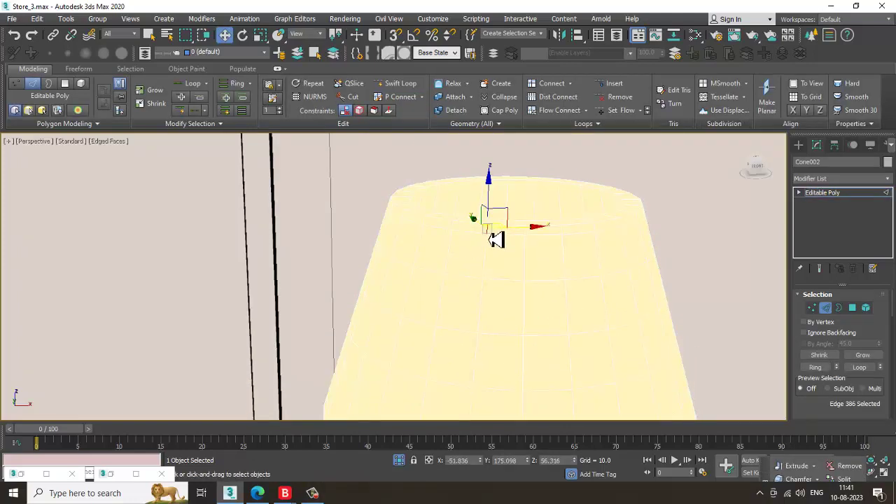
pyautogui.moveTo(604, 378); pyautogui.dragTo(472, 260, button='middle')
pyautogui.keyDown('ctrl'); pyautogui.click(488, 267); pyautogui.keyUp('ctrl')
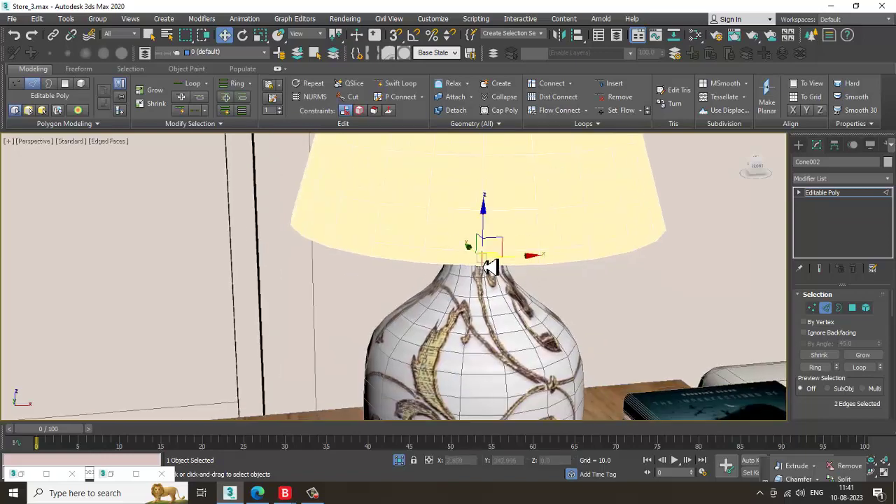
pyautogui.hotkey('alt', 'r')
pyautogui.keyDown('ctrl'); pyautogui.click(853, 308); pyautogui.keyUp('ctrl')
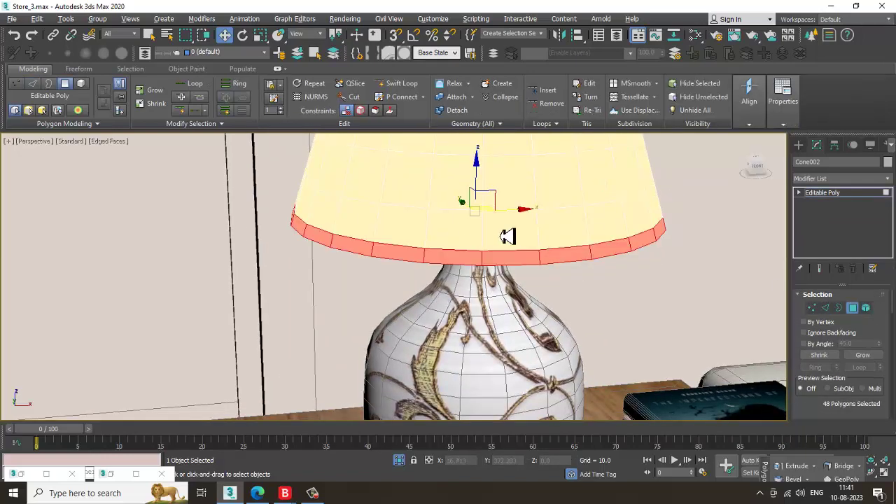
# Assign the existing gold VRayMtl to the selected rim bands and clear the polygon selection
pyautogui.press('m')
pyautogui.scroll(-5, 508, 224)
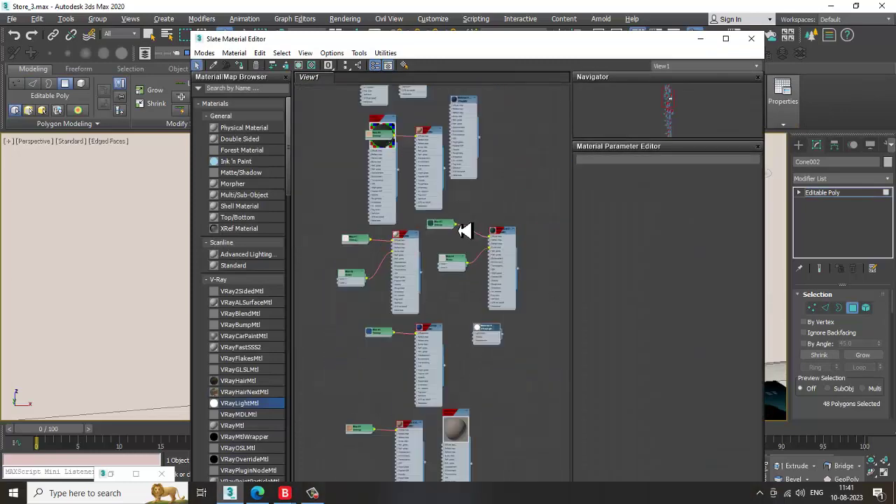
pyautogui.moveTo(434, 102); pyautogui.dragTo(423, 314, button='middle')
pyautogui.scroll(6, 424, 322)
pyautogui.moveTo(434, 381); pyautogui.dragTo(463, 132, button='middle')
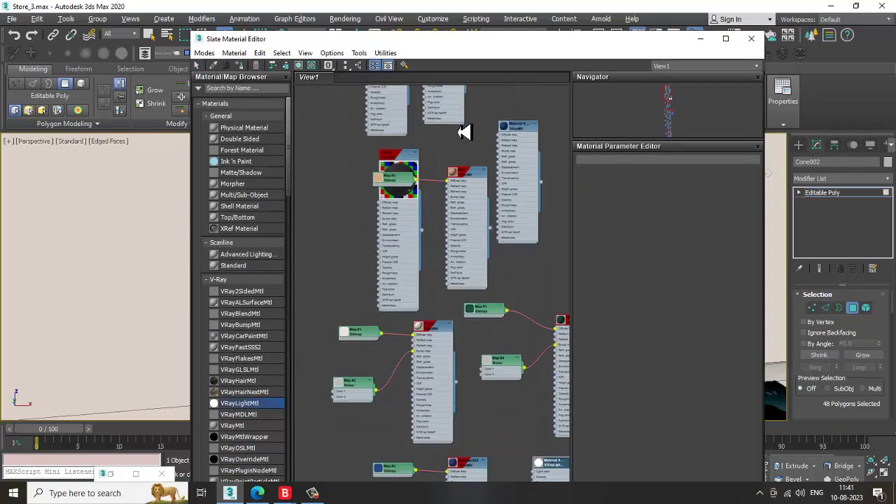
pyautogui.scroll(1, 466, 301)
pyautogui.moveTo(468, 338); pyautogui.dragTo(423, 175, button='middle')
pyautogui.moveTo(454, 320); pyautogui.dragTo(460, 140, button='middle')
pyautogui.scroll(1, 467, 342)
pyautogui.moveTo(472, 348); pyautogui.dragTo(474, 119, button='middle')
pyautogui.moveTo(450, 275); pyautogui.dragTo(462, 226, button='middle')
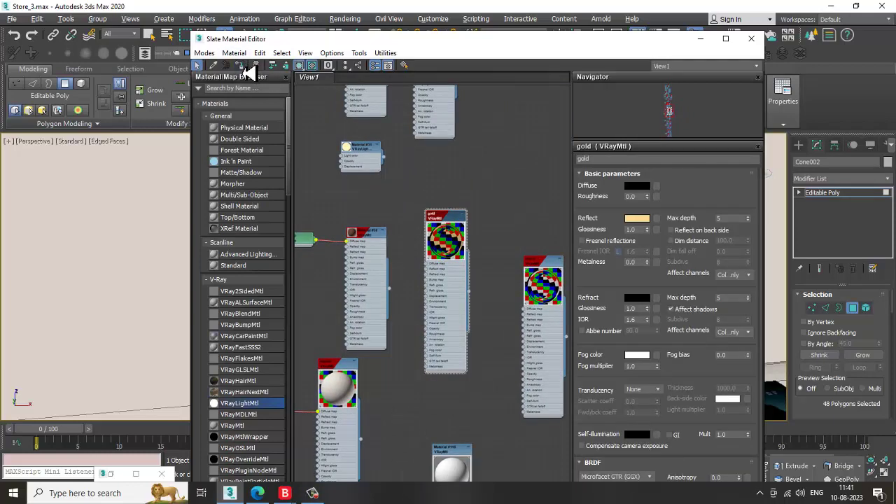
pyautogui.click(700, 38)
pyautogui.scroll(-6, 602, 244)
pyautogui.click(626, 231)
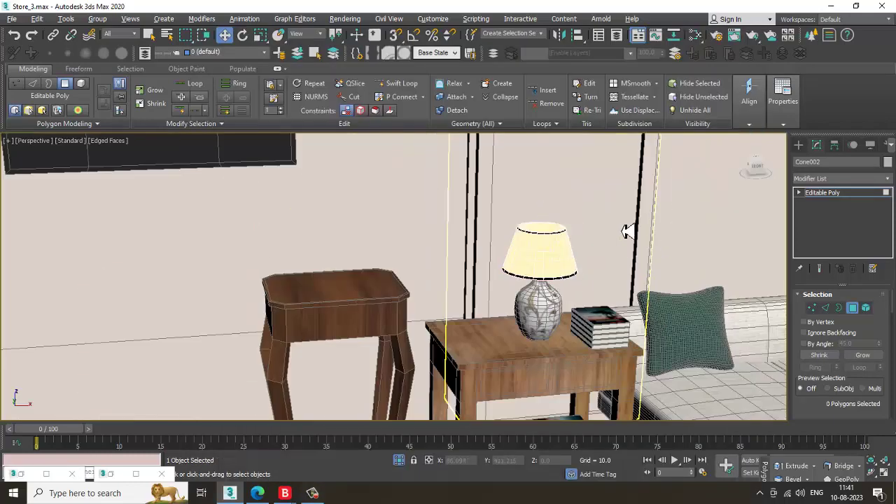
# Leave polygon editing and delete the plain shade of the table lamp at the curtain end of the sofa
pyautogui.scroll(4, 620, 228)
pyautogui.scroll(-3, 503, 231)
pyautogui.moveTo(570, 234); pyautogui.dragTo(287, 252, button='middle')
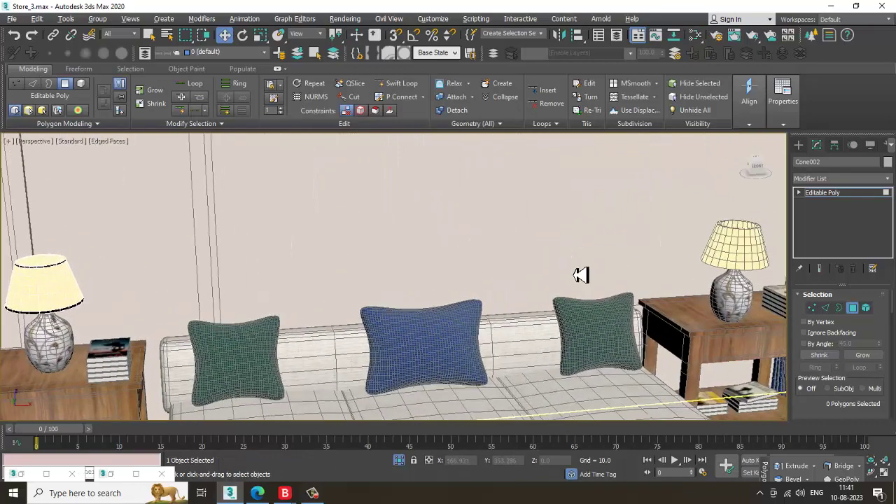
pyautogui.moveTo(580, 276); pyautogui.dragTo(368, 292, button='middle')
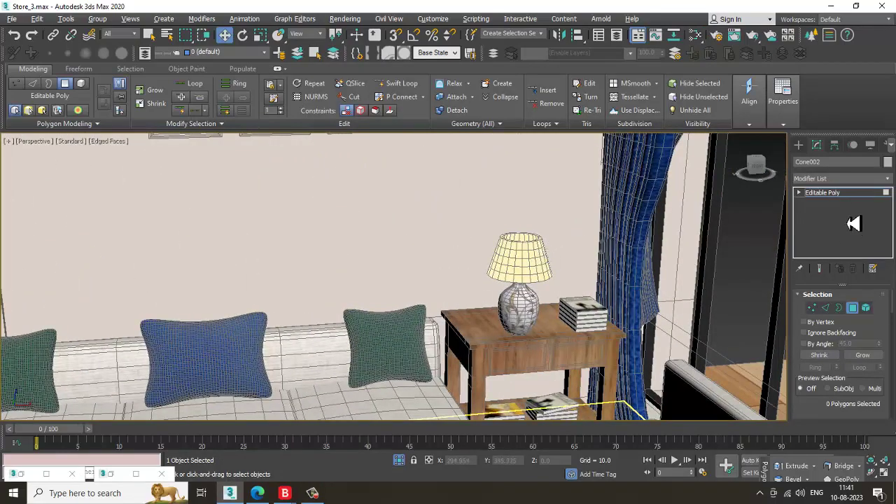
pyautogui.click(853, 197)
pyautogui.scroll(-4, 658, 259)
pyautogui.keyDown('alt'); pyautogui.moveTo(674, 264); pyautogui.dragTo(589, 281, button='middle'); pyautogui.keyUp('alt')
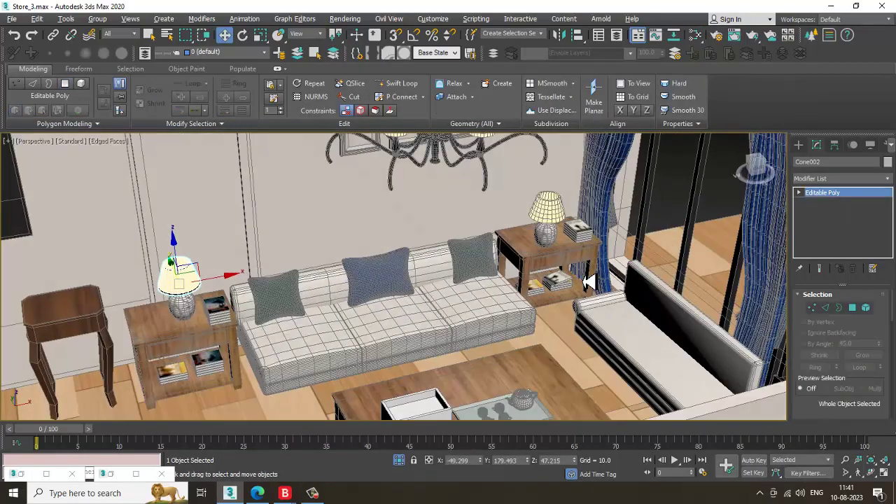
pyautogui.click(558, 212)
pyautogui.press('Delete')
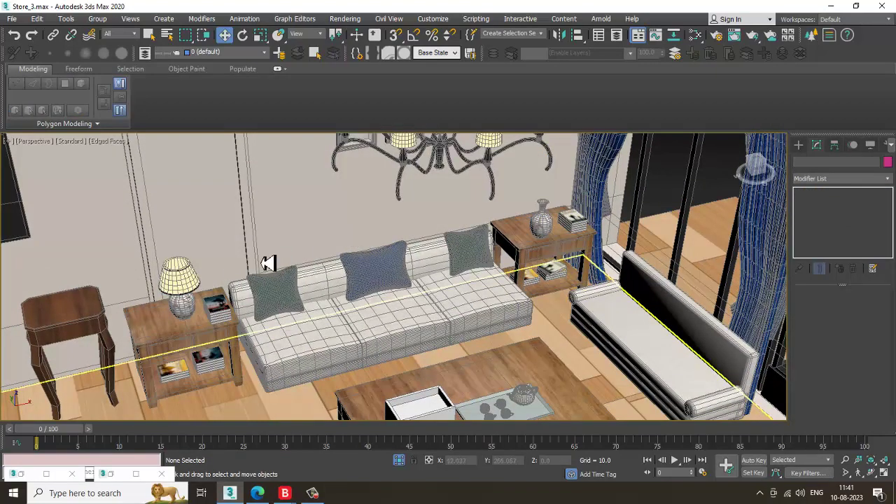
# Copy the banded lampshade along X onto the bare lamp base near the curtain, as a single Copy
pyautogui.click(187, 282)
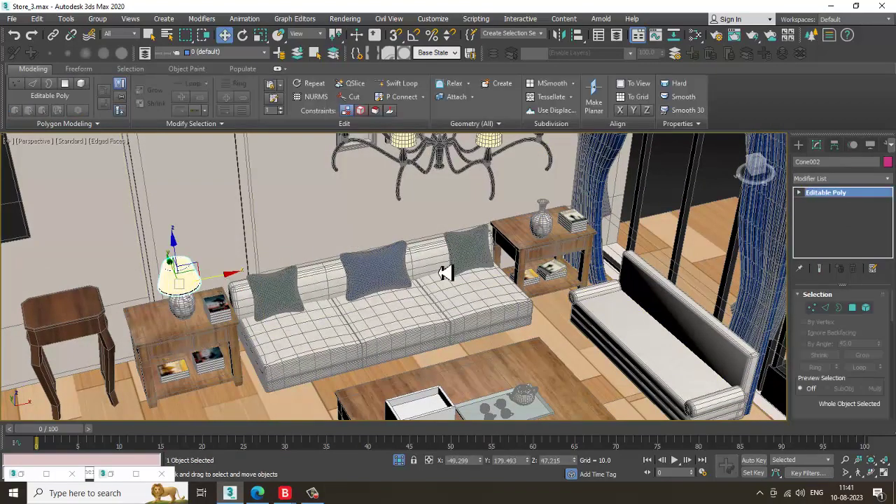
pyautogui.moveTo(223, 286)
pyautogui.keyDown('shift'); pyautogui.mouseDown()
pyautogui.moveTo(490, 231)
pyautogui.moveTo(591, 231)
pyautogui.moveTo(582, 239)
pyautogui.mouseUp(); pyautogui.keyUp('shift')
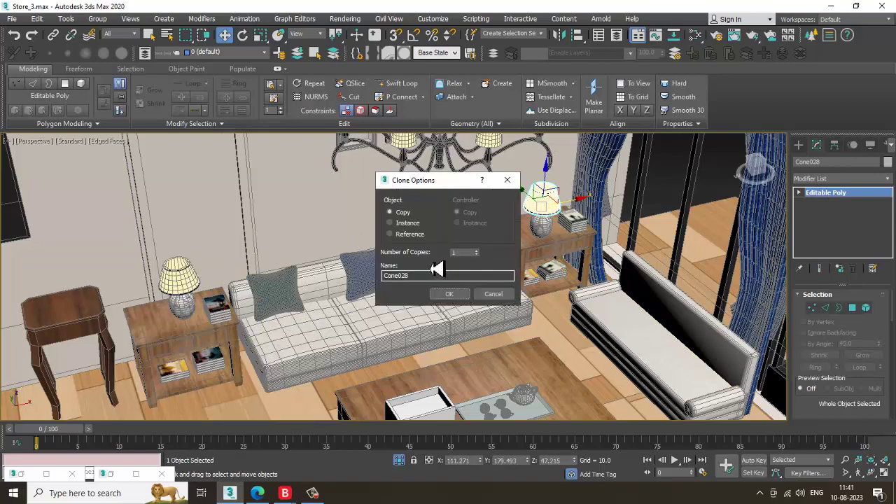
pyautogui.click(448, 295)
# Fine-tune the copied lampshade's position along X over its vase base, to about X 111.69
pyautogui.press('z')
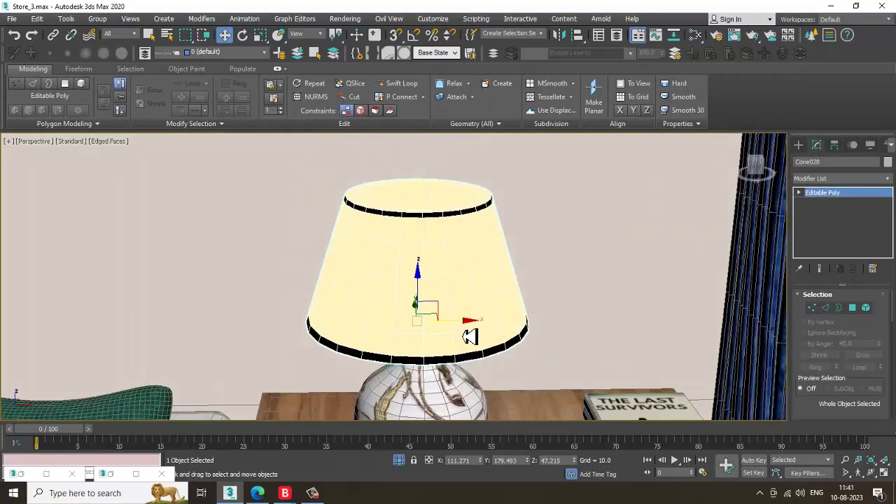
pyautogui.moveTo(464, 329); pyautogui.dragTo(476, 329)
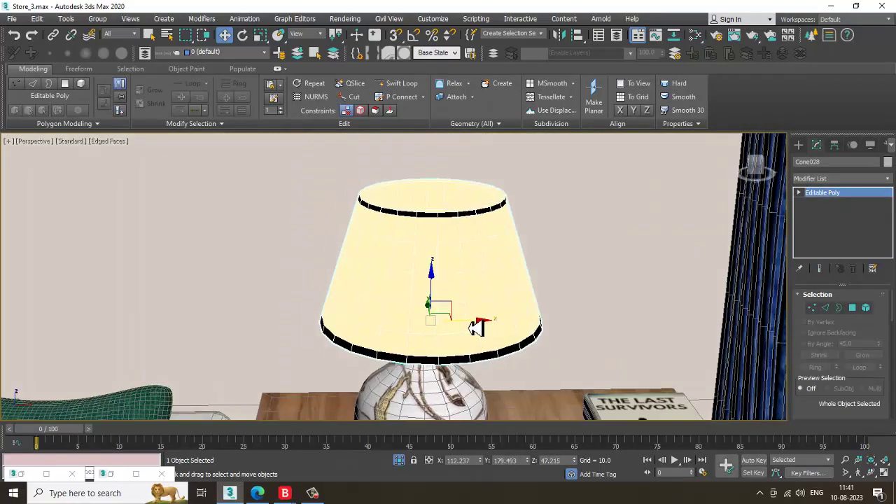
pyautogui.keyDown('alt'); pyautogui.moveTo(486, 310); pyautogui.dragTo(486, 371, button='middle'); pyautogui.keyUp('alt')
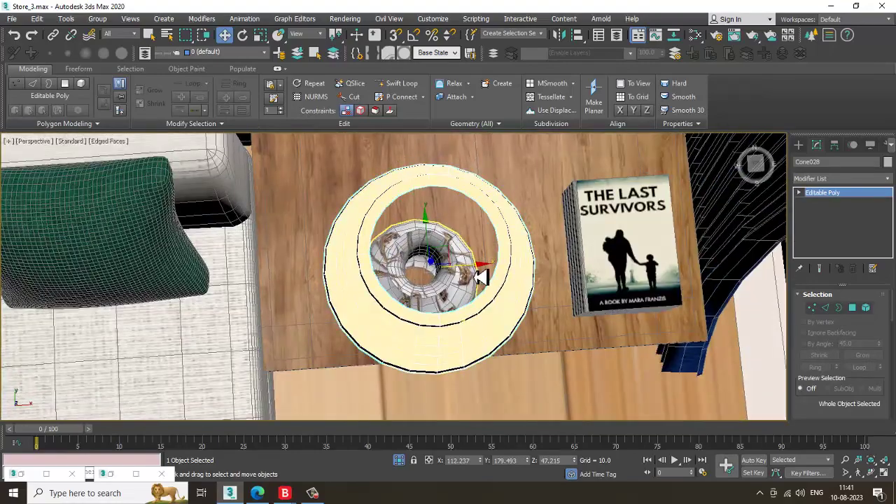
pyautogui.moveTo(478, 272); pyautogui.dragTo(473, 272)
pyautogui.keyDown('alt'); pyautogui.moveTo(476, 279); pyautogui.dragTo(524, 325, button='middle'); pyautogui.keyUp('alt')
# Unhide all hidden objects of the store building
pyautogui.scroll(-5, 472, 269)
pyautogui.scroll(-5, 472, 269)
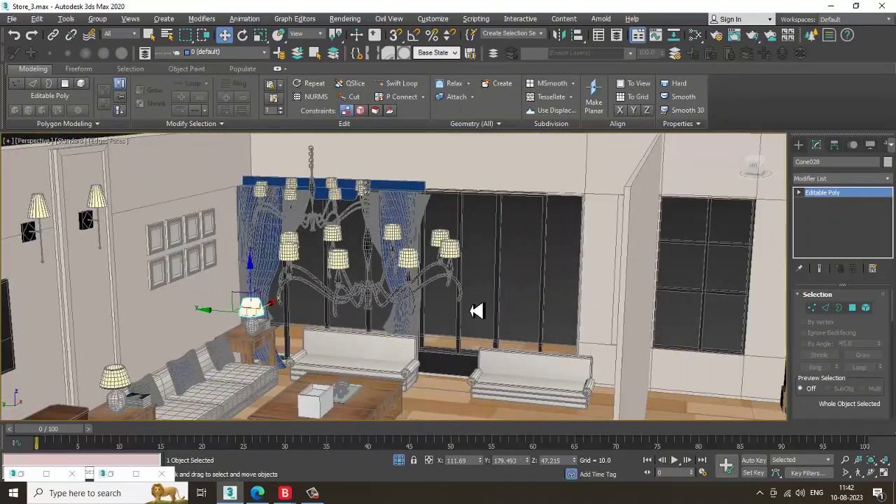
pyautogui.keyDown('alt'); pyautogui.moveTo(476, 310); pyautogui.dragTo(515, 325, button='middle'); pyautogui.keyUp('alt')
pyautogui.scroll(-3, 515, 318)
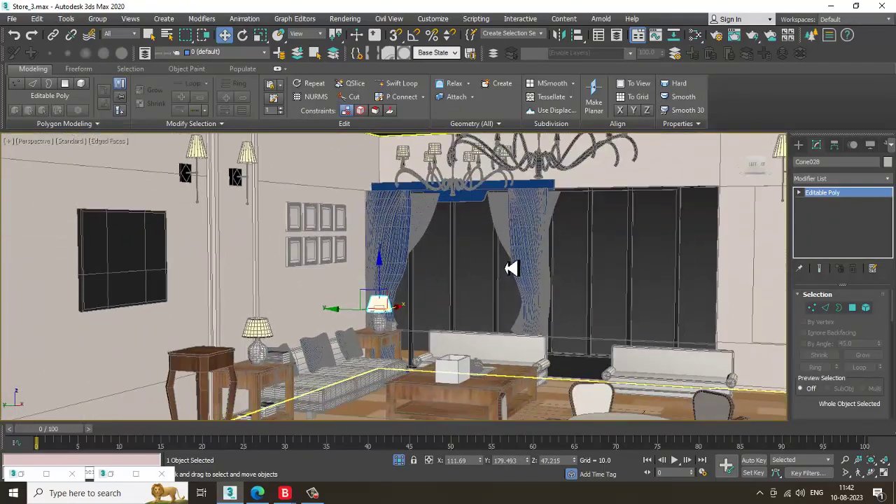
pyautogui.keyDown('alt'); pyautogui.moveTo(512, 266); pyautogui.dragTo(505, 229, button='middle'); pyautogui.keyUp('alt')
pyautogui.rightClick(510, 166)
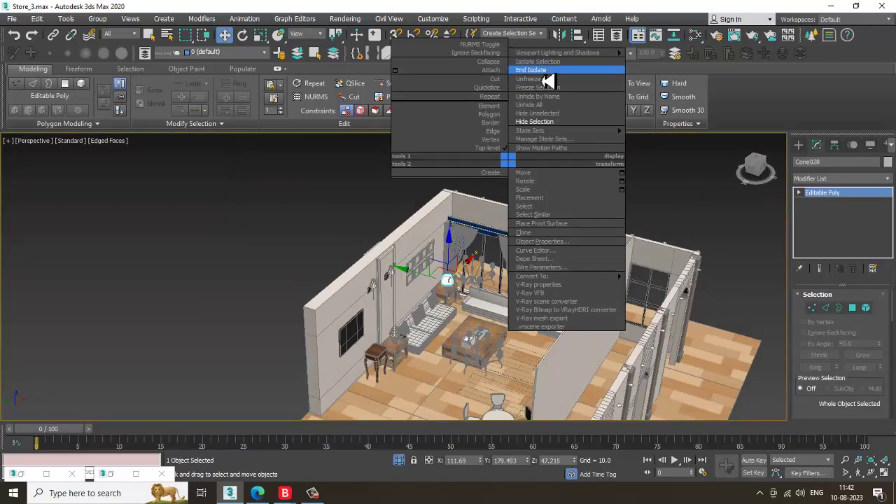
pyautogui.click(543, 104)
pyautogui.scroll(-2, 561, 336)
pyautogui.keyDown('alt'); pyautogui.moveTo(562, 336); pyautogui.dragTo(566, 322, button='middle'); pyautogui.keyUp('alt')
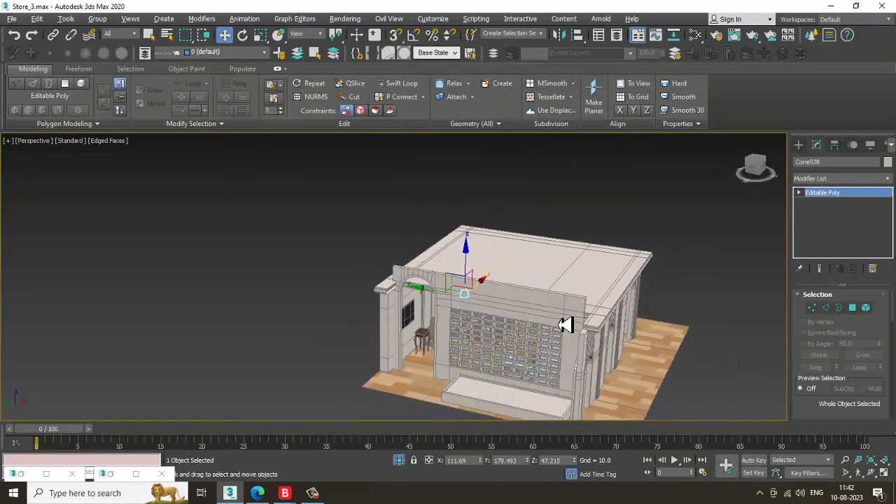
pyautogui.scroll(3, 528, 365)
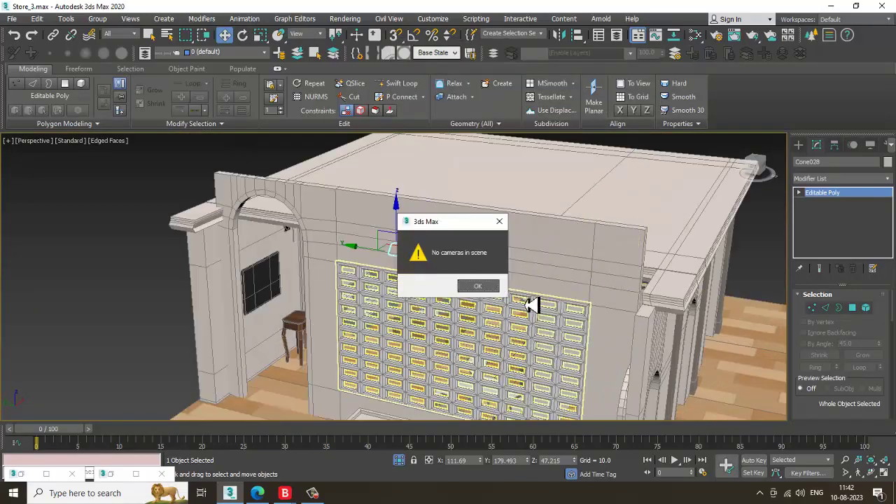
pyautogui.click(480, 288)
# Hide the front arched wall together with its grid of framed panels to open up the interior
pyautogui.click(478, 261)
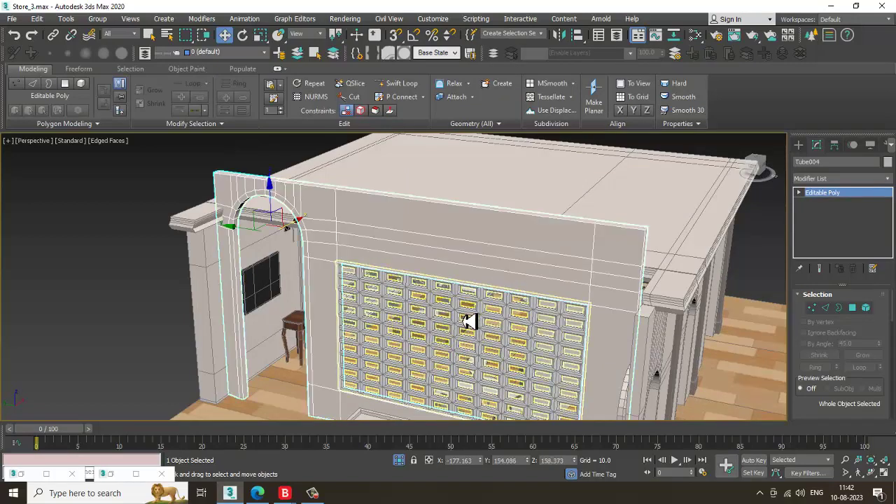
pyautogui.keyDown('ctrl'); pyautogui.click(464, 321); pyautogui.keyUp('ctrl')
pyautogui.rightClick(465, 319)
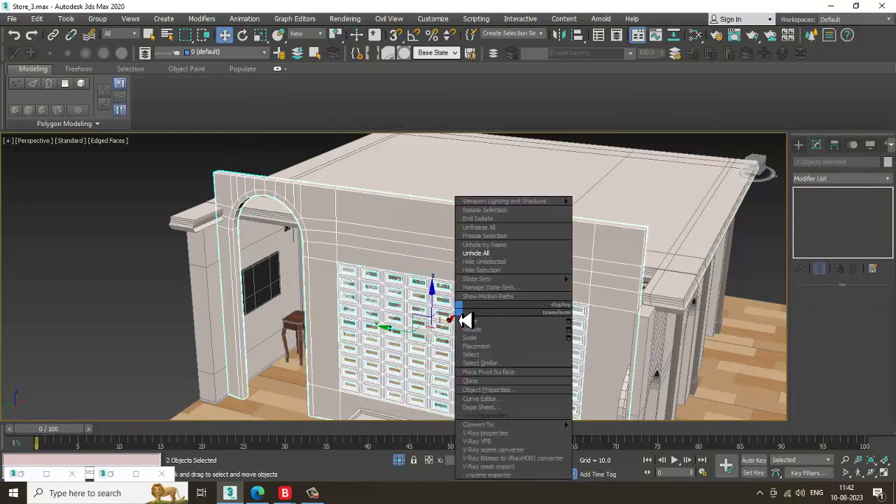
pyautogui.click(490, 270)
pyautogui.scroll(5, 500, 333)
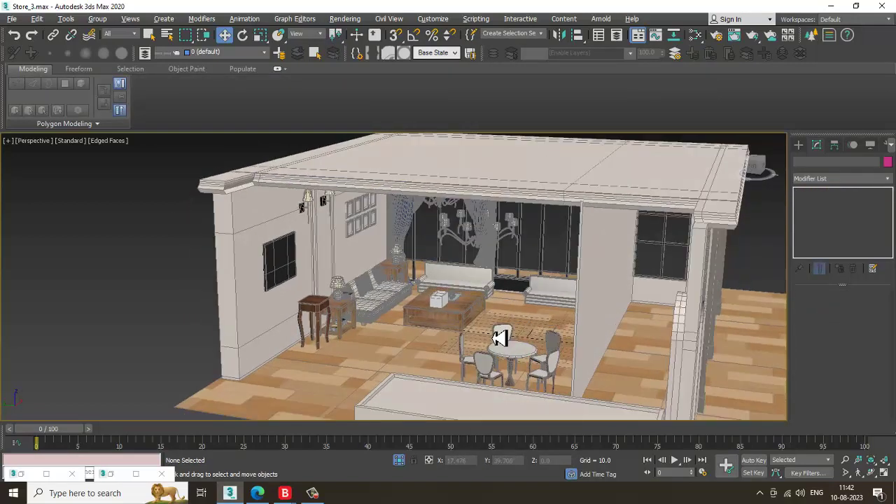
pyautogui.scroll(8, 501, 333)
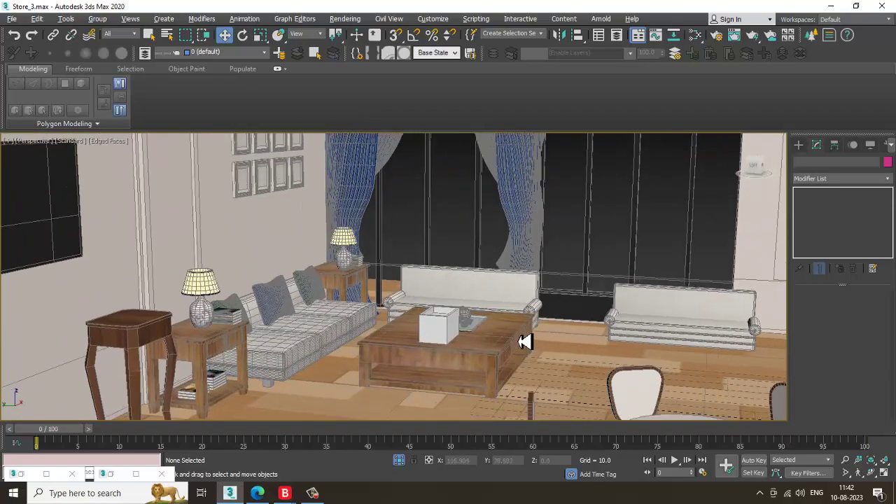
# Examine the furnished store from perspective, left and front, comparing wireframe and shaded display in the front view
pyautogui.scroll(-5, 532, 273)
pyautogui.scroll(4, 506, 302)
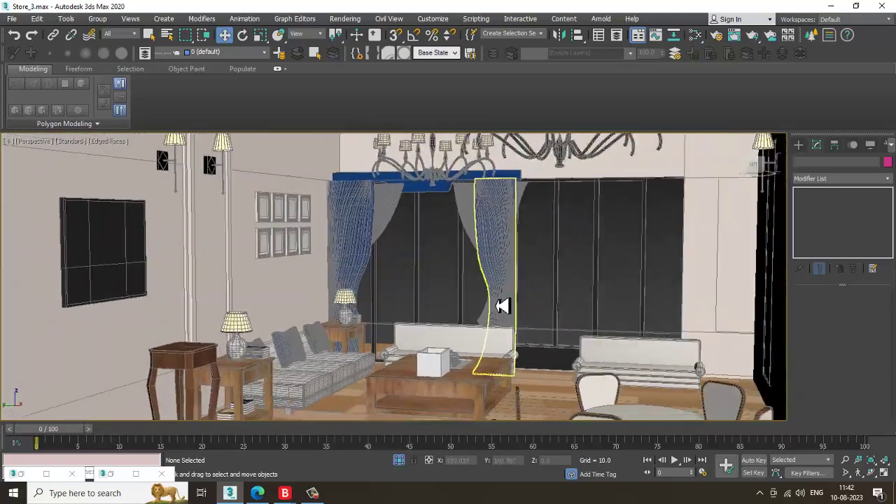
pyautogui.hotkey('alt', 'w')
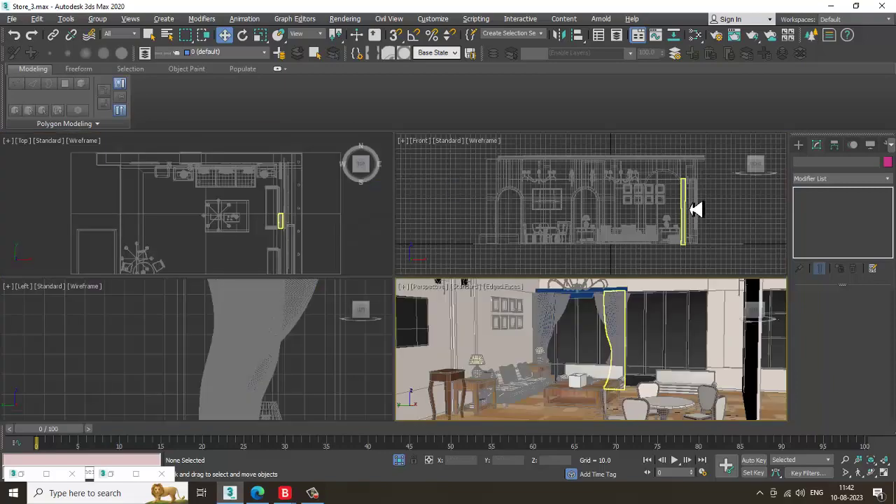
pyautogui.scroll(-2, 697, 209)
pyautogui.click(314, 366)
pyautogui.hotkey('alt', 'w')
pyautogui.scroll(-8, 343, 320)
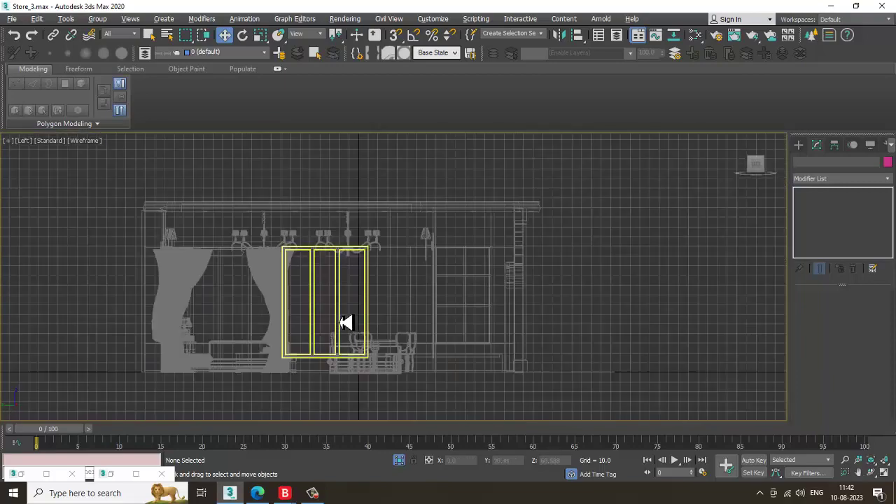
pyautogui.scroll(4, 344, 320)
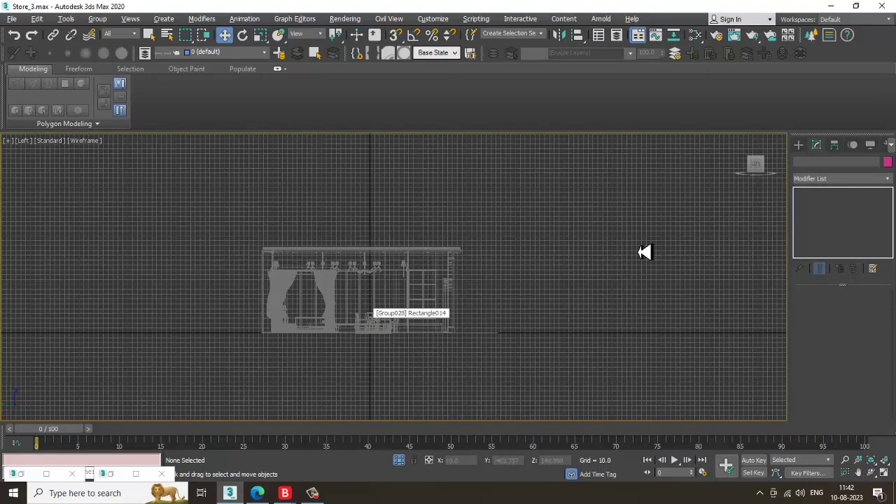
pyautogui.hotkey('alt', 'w')
pyautogui.scroll(2, 608, 224)
pyautogui.hotkey('alt', 'w')
pyautogui.scroll(-4, 572, 230)
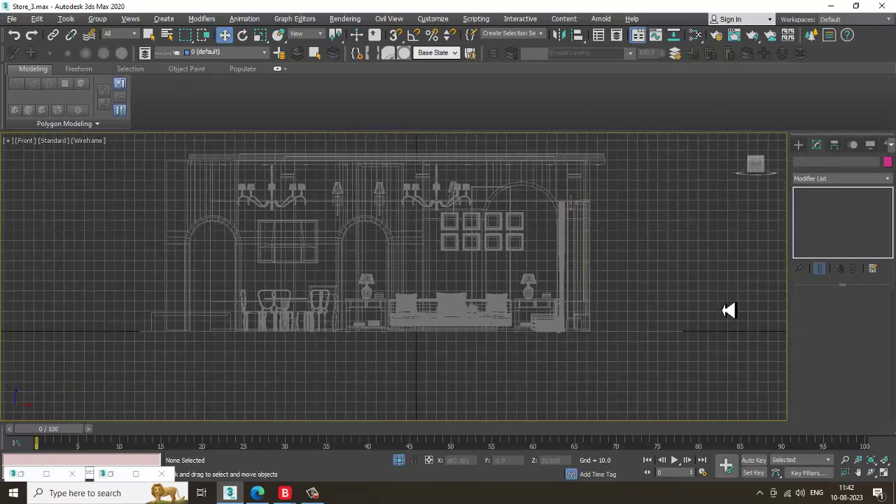
pyautogui.press('F3')
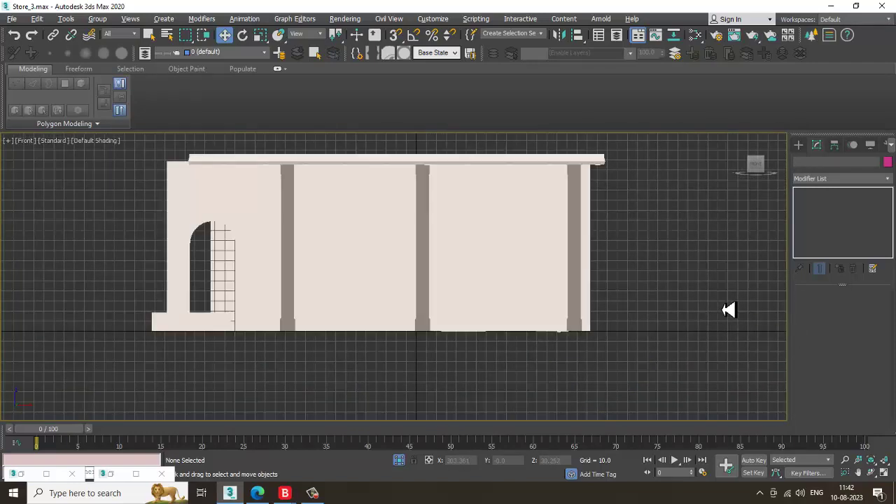
pyautogui.press('F3')
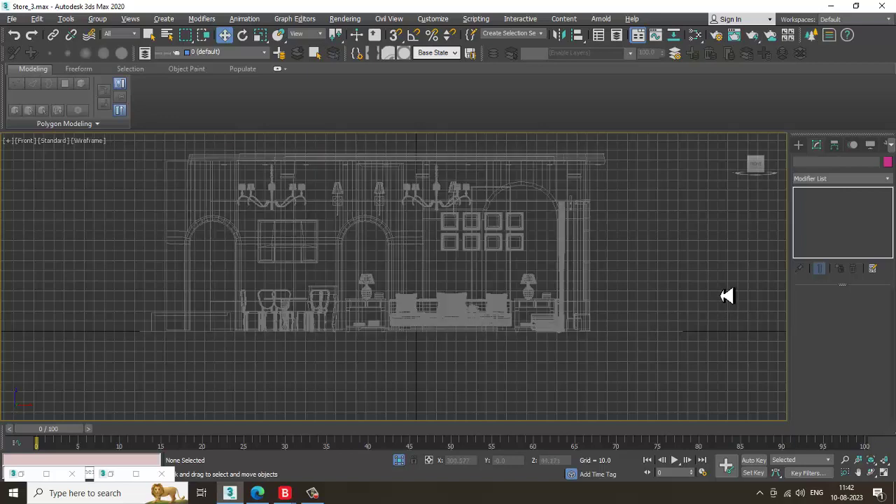
pyautogui.click(314, 497)
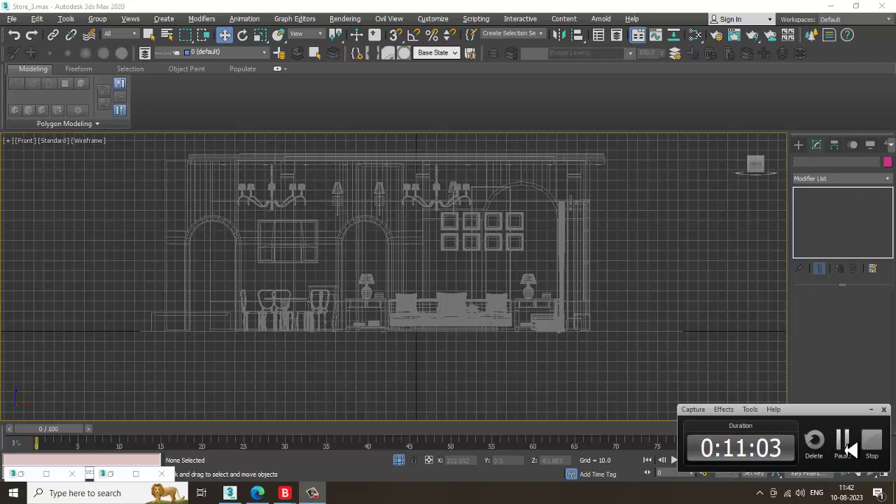
pyautogui.click(849, 445)
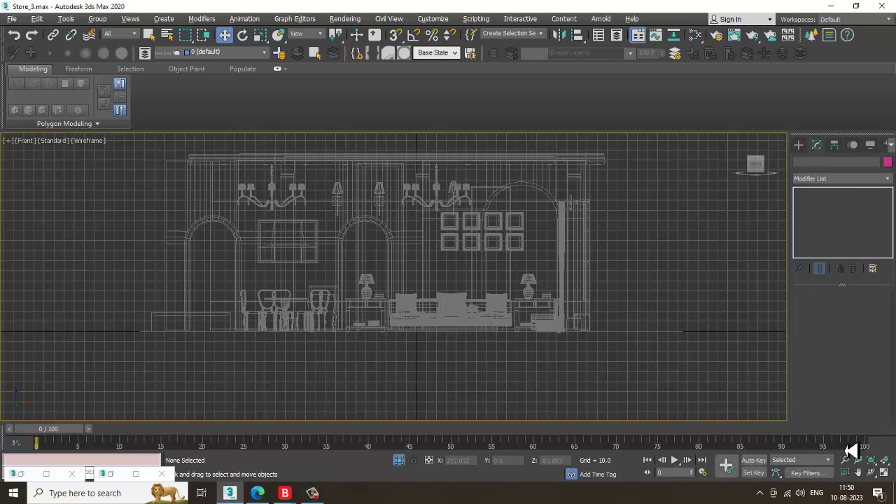
# Place a V-Ray physical camera in the front view, outside the building at about X -368, Z 76, aimed horizontally toward the sofa
pyautogui.click(798, 145)
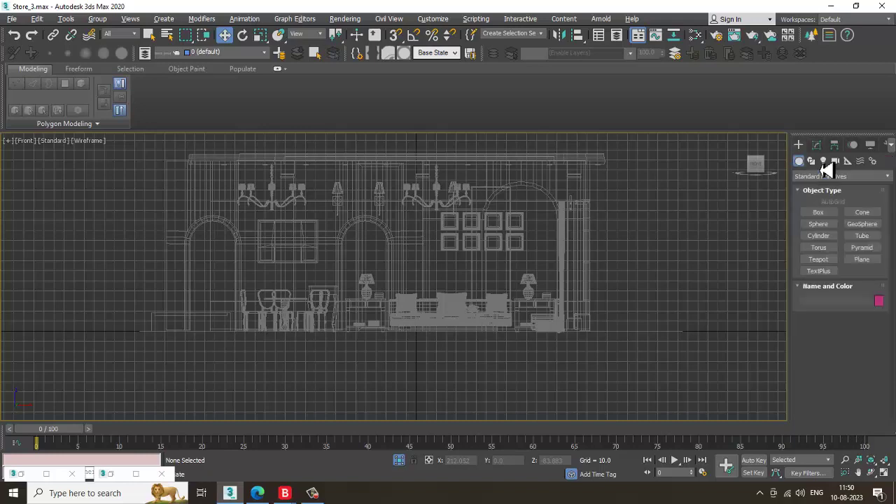
pyautogui.click(823, 160)
pyautogui.click(835, 160)
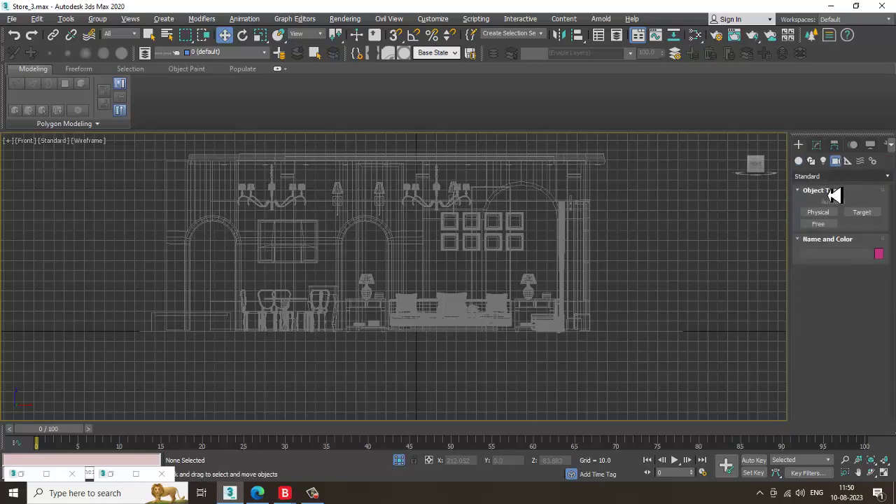
pyautogui.click(840, 175)
pyautogui.click(836, 194)
pyautogui.click(861, 212)
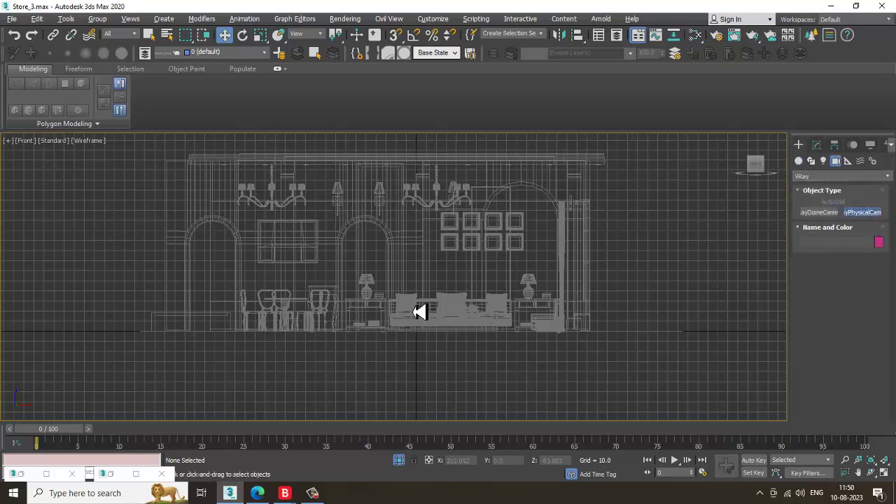
pyautogui.moveTo(357, 294); pyautogui.dragTo(472, 292, button='middle')
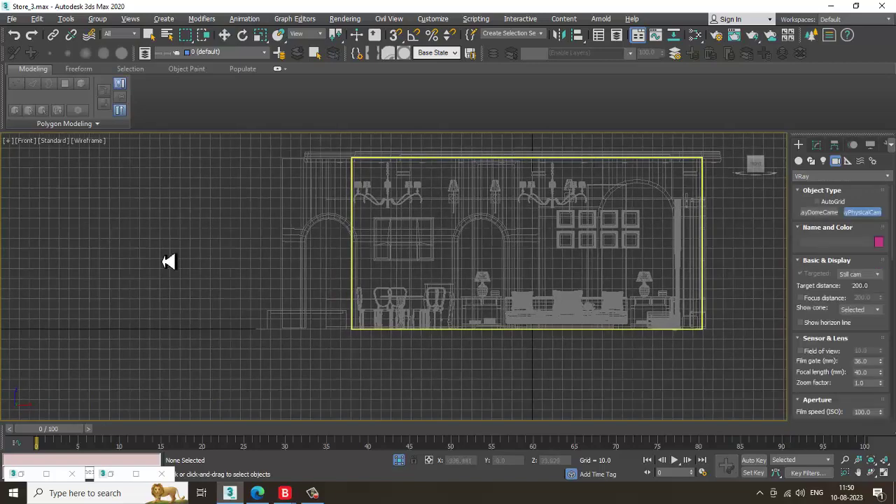
pyautogui.moveTo(254, 262); pyautogui.dragTo(418, 262)
pyautogui.moveTo(496, 263); pyautogui.dragTo(562, 264)
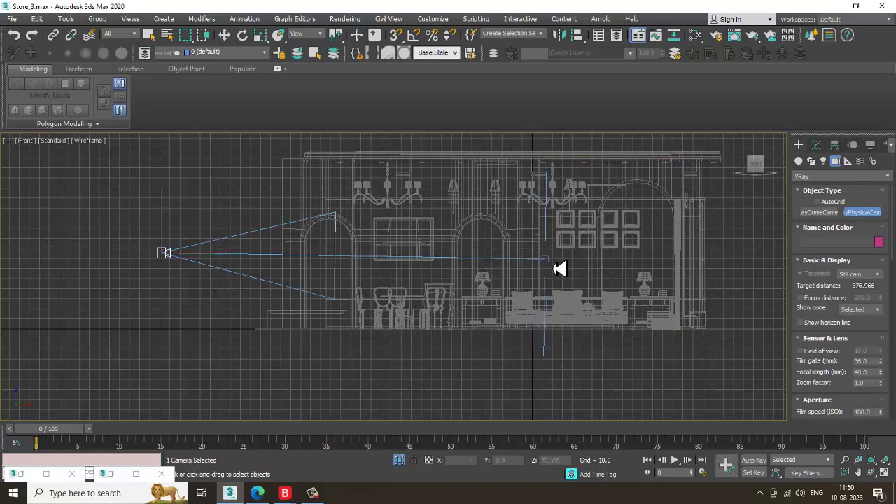
pyautogui.press('w')
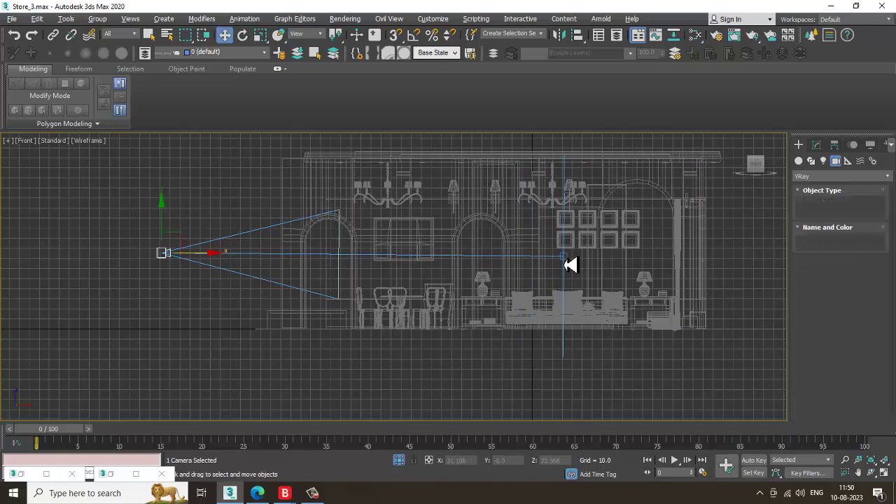
# Show the new V-Ray camera's view in the perspective viewport and turn on its safe frame
pyautogui.hotkey('alt', 'w')
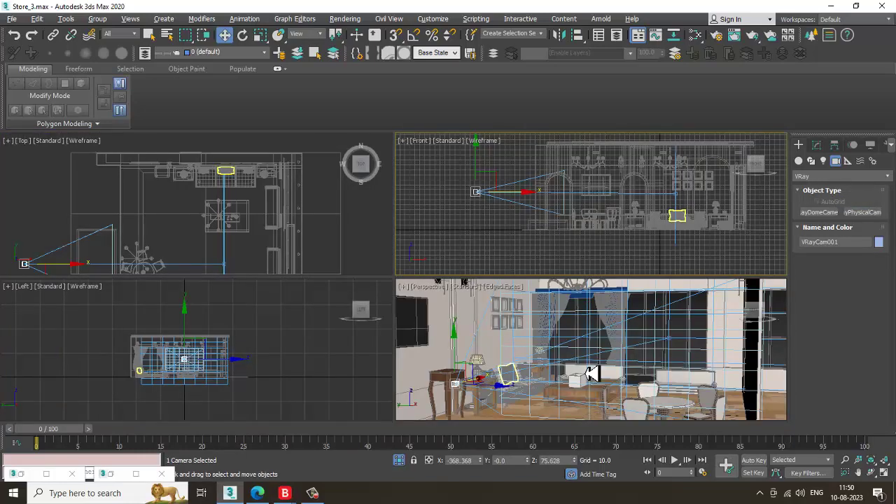
pyautogui.press('c')
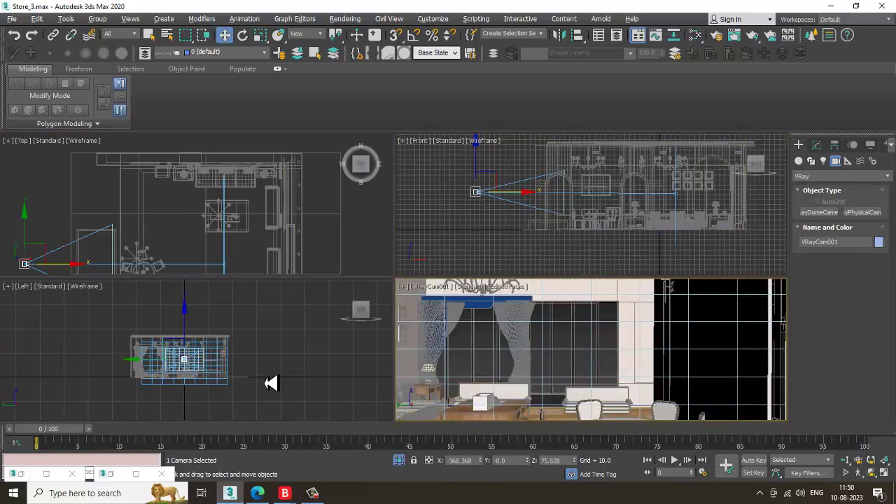
pyautogui.hotkey('shift', 'f')
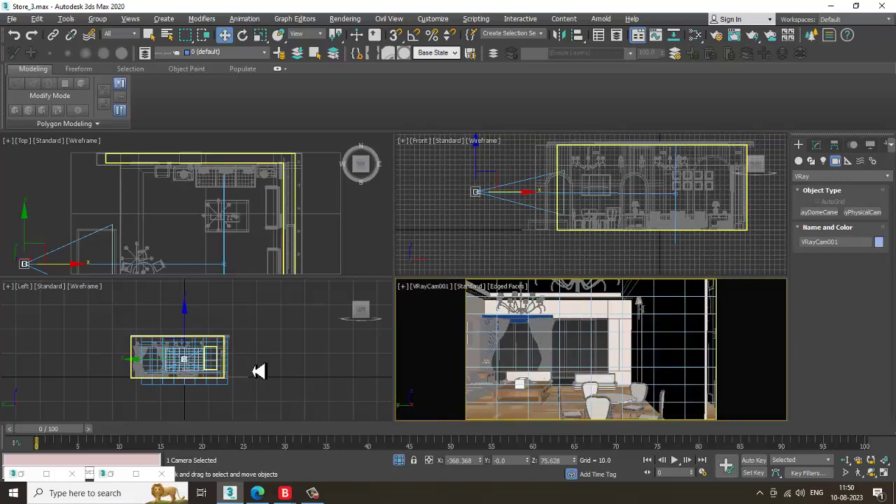
# Switch the left viewport to perspective and move the camera target sideways to about Y 134, toward the sofa corner
pyautogui.middleClick(284, 366)
pyautogui.press('p')
pyautogui.keyDown('alt'); pyautogui.moveTo(285, 367); pyautogui.dragTo(292, 392, button='middle'); pyautogui.keyUp('alt')
pyautogui.moveTo(216, 309); pyautogui.dragTo(216, 336, button='middle')
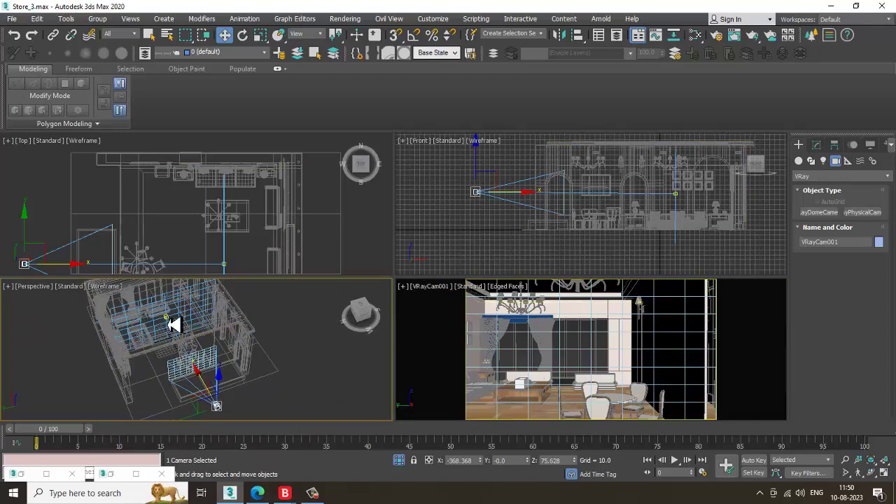
pyautogui.click(168, 322)
pyautogui.moveTo(141, 332); pyautogui.dragTo(108, 344)
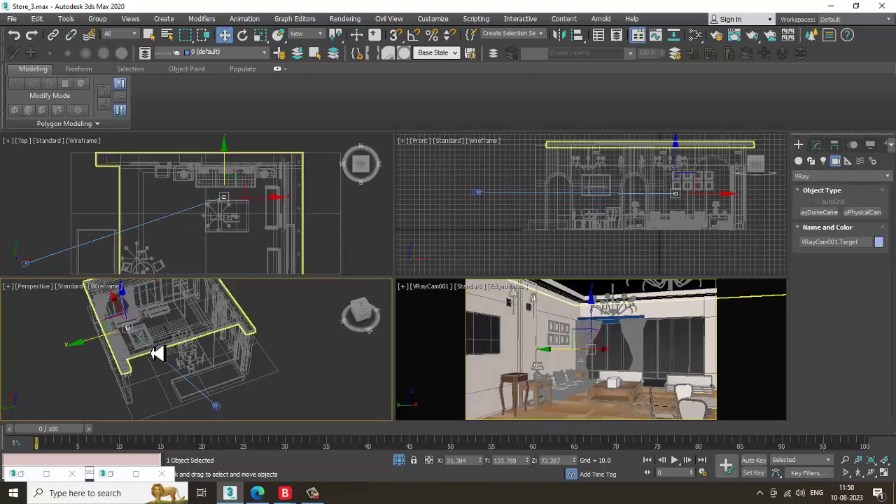
# Lower the V-Ray camera to about Z 65 and adjust its distance from the room to about X -370
pyautogui.keyDown('alt'); pyautogui.moveTo(243, 388); pyautogui.dragTo(248, 360, button='middle'); pyautogui.keyUp('alt')
pyautogui.click(246, 358)
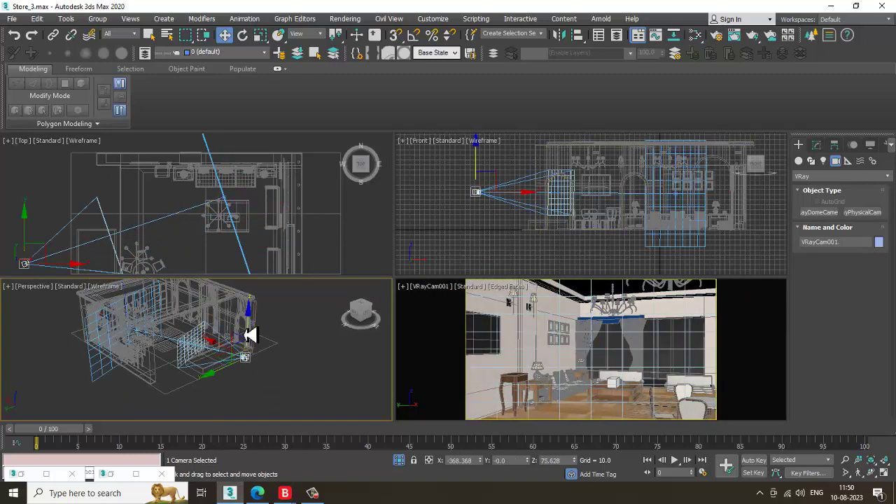
pyautogui.moveTo(250, 337); pyautogui.dragTo(252, 341)
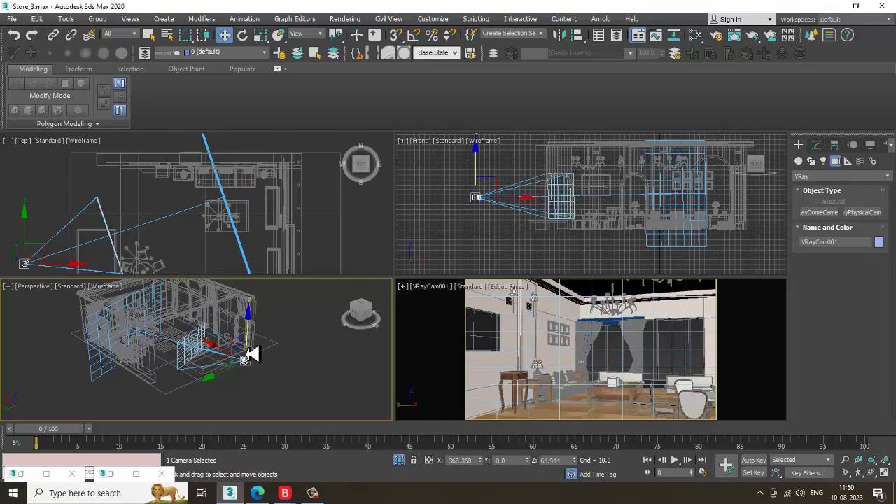
pyautogui.keyDown('alt'); pyautogui.moveTo(248, 352); pyautogui.dragTo(265, 375, button='middle'); pyautogui.keyUp('alt')
pyautogui.moveTo(226, 360); pyautogui.dragTo(217, 353)
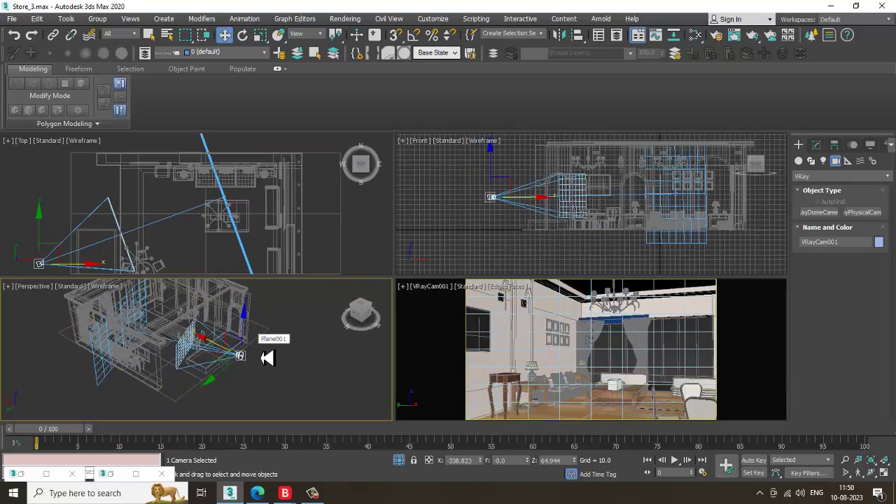
pyautogui.moveTo(221, 353); pyautogui.dragTo(228, 353)
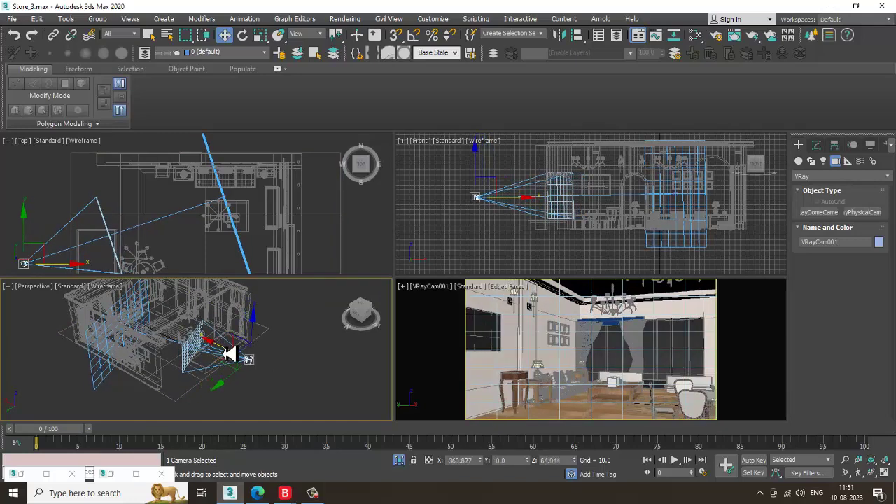
# Review the output size and options in Render Setup, then check the camera's framing of the room at full viewport size
pyautogui.click(346, 19)
pyautogui.click(385, 77)
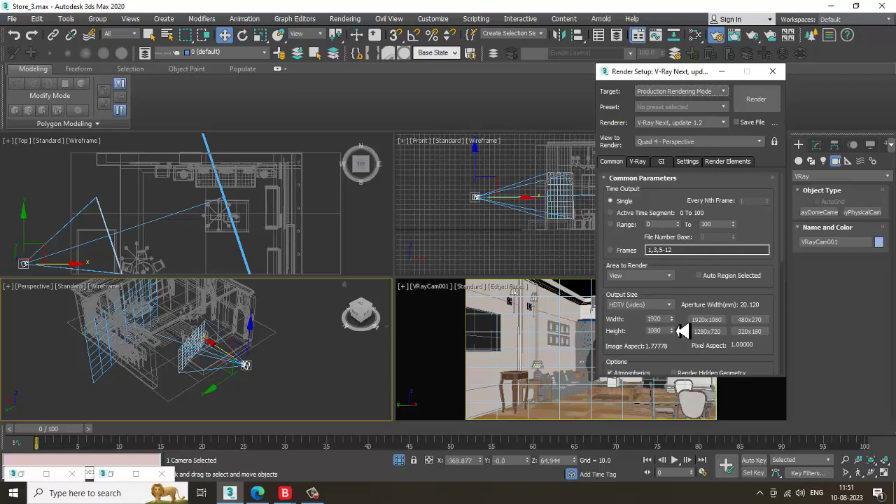
pyautogui.scroll(-3, 690, 350)
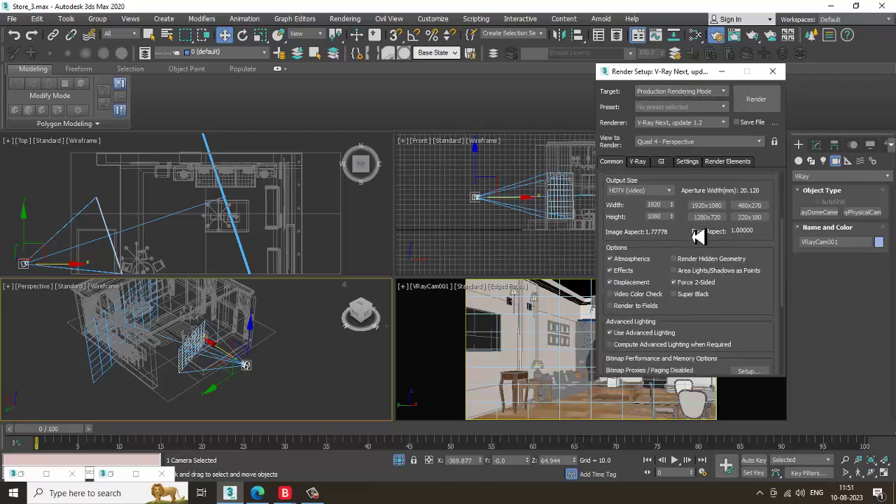
pyautogui.click(775, 75)
pyautogui.click(600, 341)
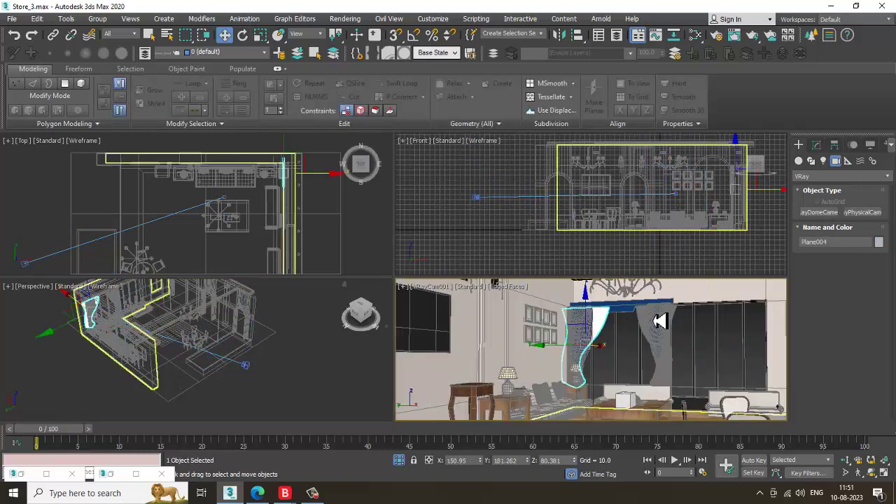
pyautogui.hotkey('alt', 'w')
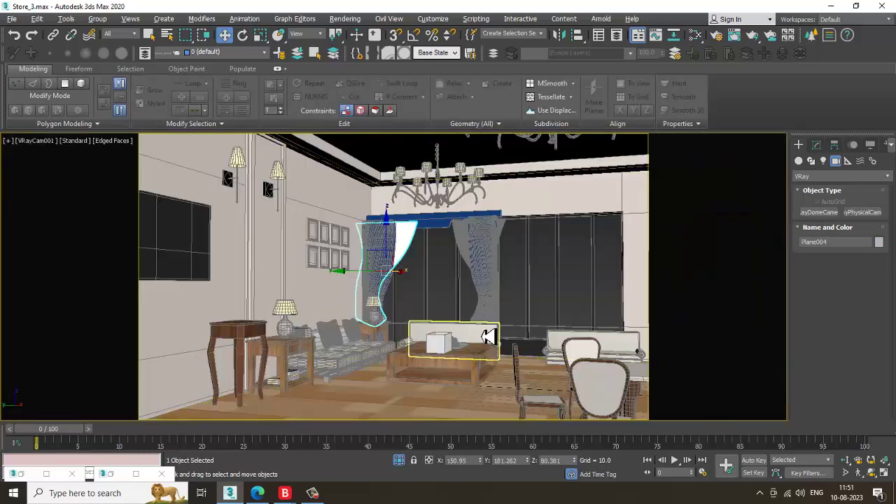
pyautogui.hotkey('alt', 'w')
# Start an ActiveShade preview in the camera viewport and set the V-Ray camera's shutter speed to 8
pyautogui.click(246, 364)
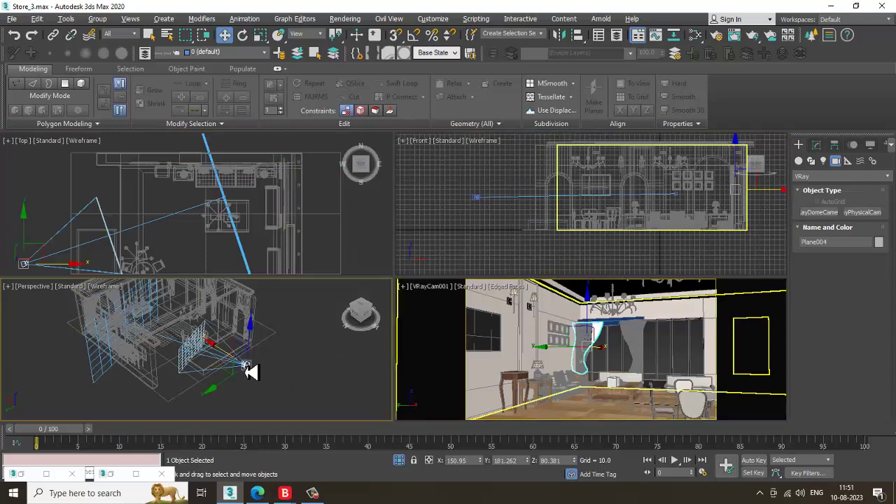
pyautogui.click(816, 145)
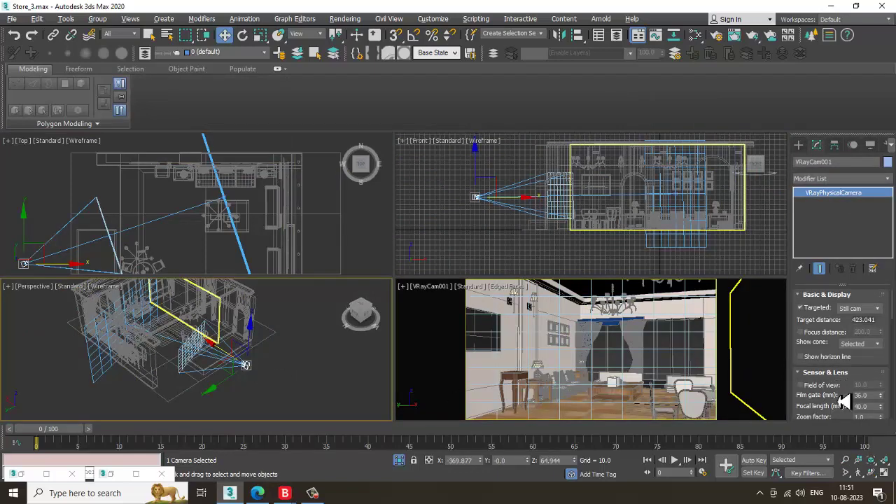
pyautogui.moveTo(847, 405); pyautogui.dragTo(844, 294)
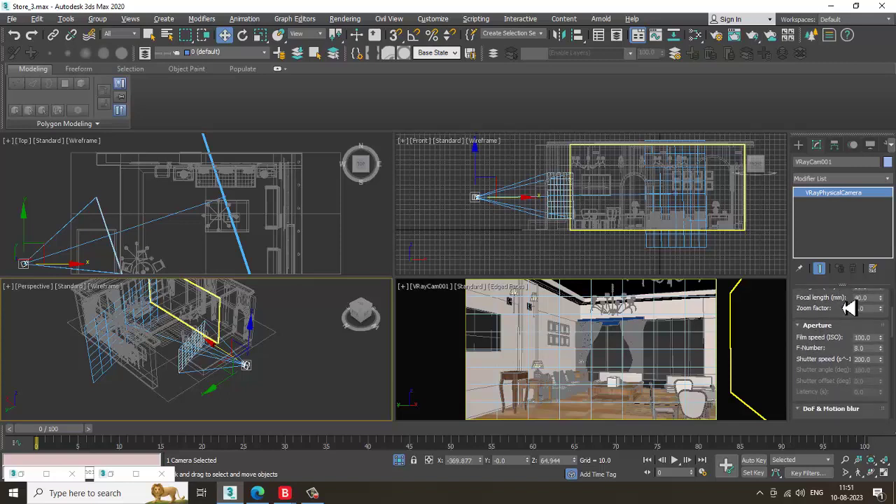
pyautogui.click(480, 287)
pyautogui.click(522, 309)
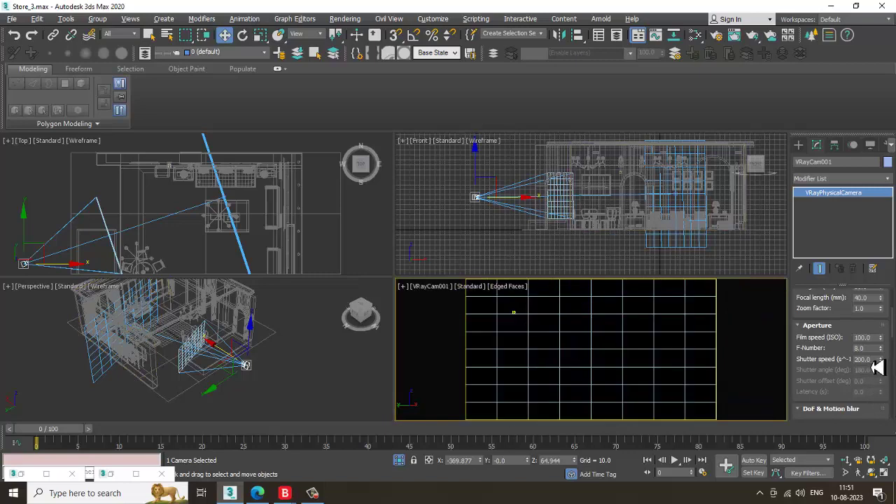
pyautogui.moveTo(876, 361); pyautogui.dragTo(822, 365)
pyautogui.write('8')
pyautogui.press('Return')
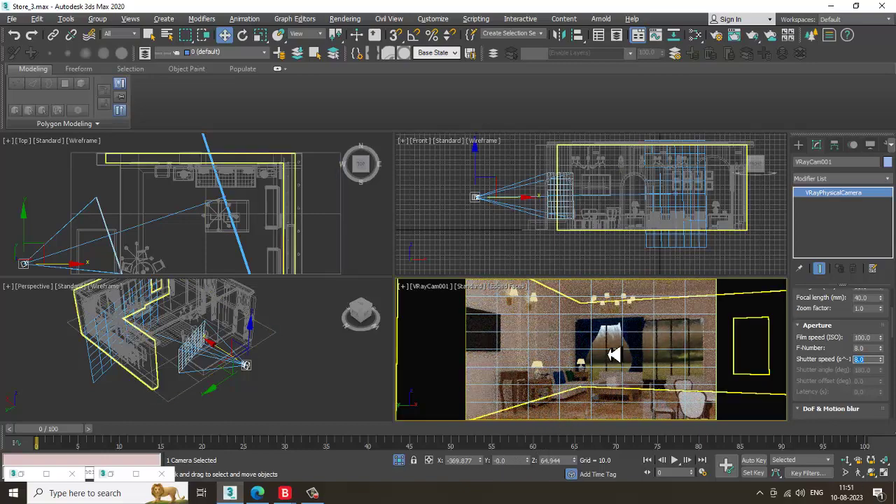
# Maximize the camera viewport and start a production render of the camera view
pyautogui.click(614, 354)
pyautogui.hotkey('alt', 'w')
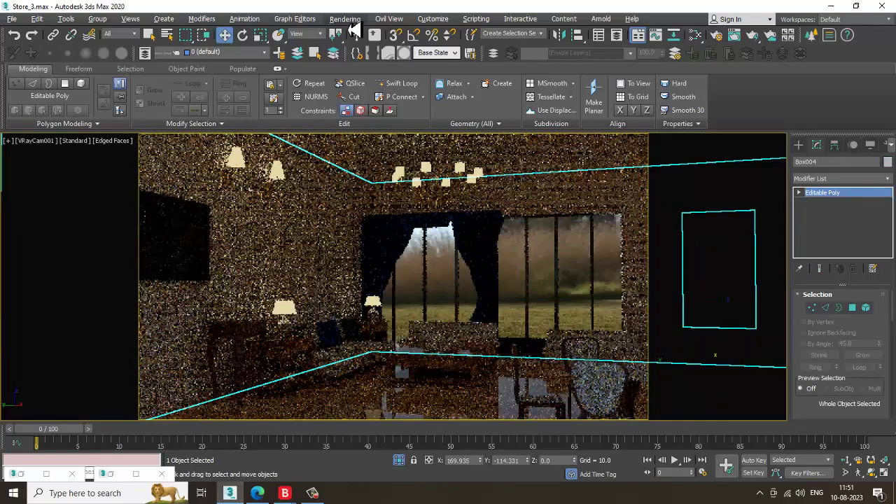
pyautogui.click(345, 18)
pyautogui.click(360, 28)
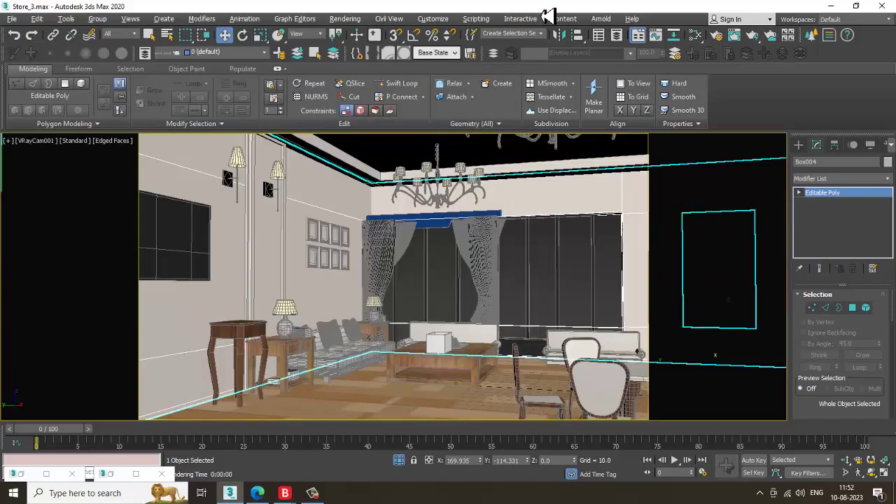
# Close the rendered image and select the frame of the window beside the curtained one, viewed from outside in shaded perspective
pyautogui.click(535, 4)
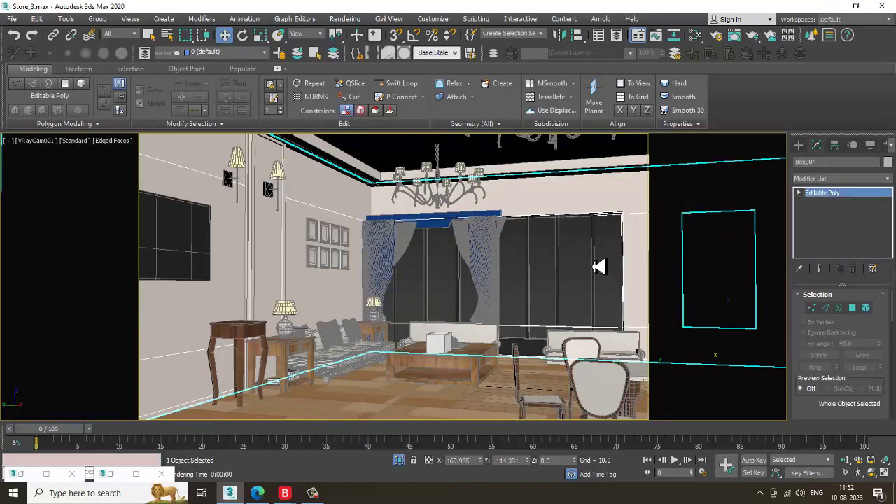
pyautogui.press('p')
pyautogui.scroll(-5, 551, 268)
pyautogui.keyDown('alt'); pyautogui.moveTo(551, 268); pyautogui.dragTo(385, 270, button='middle'); pyautogui.keyUp('alt')
pyautogui.scroll(5, 507, 267)
pyautogui.keyDown('alt'); pyautogui.moveTo(506, 266); pyautogui.dragTo(474, 257, button='middle'); pyautogui.keyUp('alt')
pyautogui.scroll(3, 474, 256)
pyautogui.press('F3')
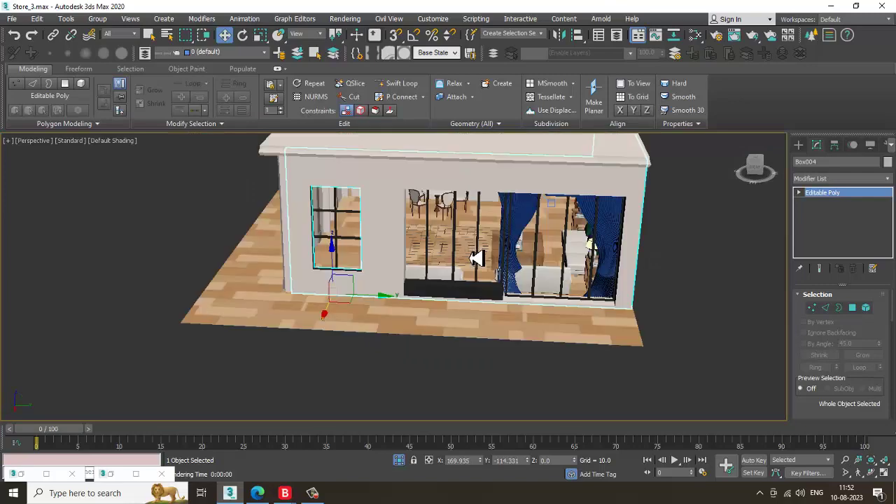
pyautogui.scroll(3, 476, 257)
pyautogui.click(413, 257)
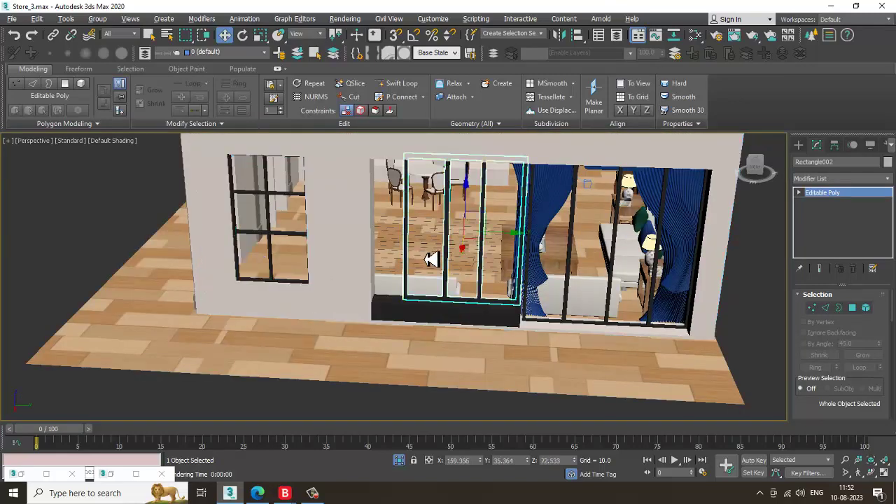
# Move the vertices of the frame's outer upright farthest from the curtains out to the edge of the wall opening
pyautogui.moveTo(426, 260)
pyautogui.keyDown('alt'); pyautogui.mouseDown(button='middle')
pyautogui.moveTo(444, 244)
pyautogui.moveTo(438, 250)
pyautogui.mouseUp(button='middle'); pyautogui.keyUp('alt')
pyautogui.press('1')
pyautogui.moveTo(379, 170); pyautogui.dragTo(423, 357)
pyautogui.keyDown('alt'); pyautogui.moveTo(423, 332); pyautogui.dragTo(442, 270, button='middle'); pyautogui.keyUp('alt')
pyautogui.moveTo(454, 269); pyautogui.dragTo(422, 273)
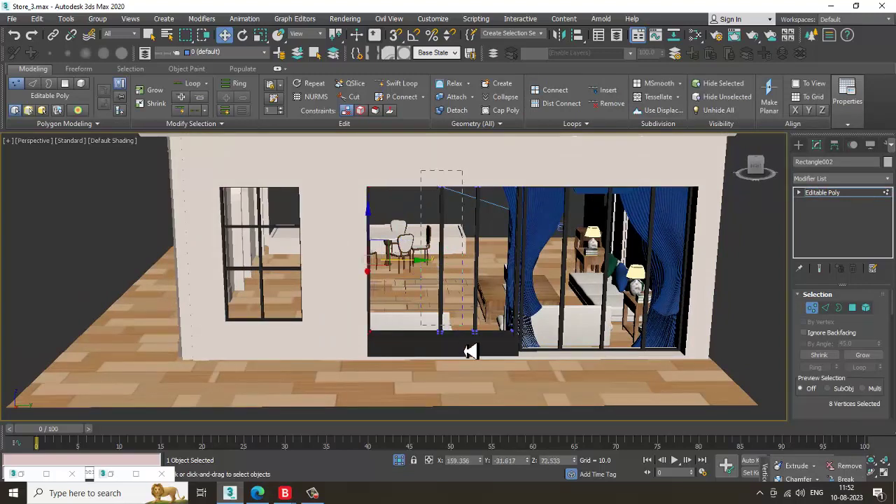
# Shift the vertices of the frame's two inner mullions away from the curtains to space the panes evenly
pyautogui.moveTo(470, 351); pyautogui.dragTo(469, 343)
pyautogui.moveTo(481, 267); pyautogui.dragTo(464, 264)
pyautogui.moveTo(501, 367); pyautogui.dragTo(498, 367)
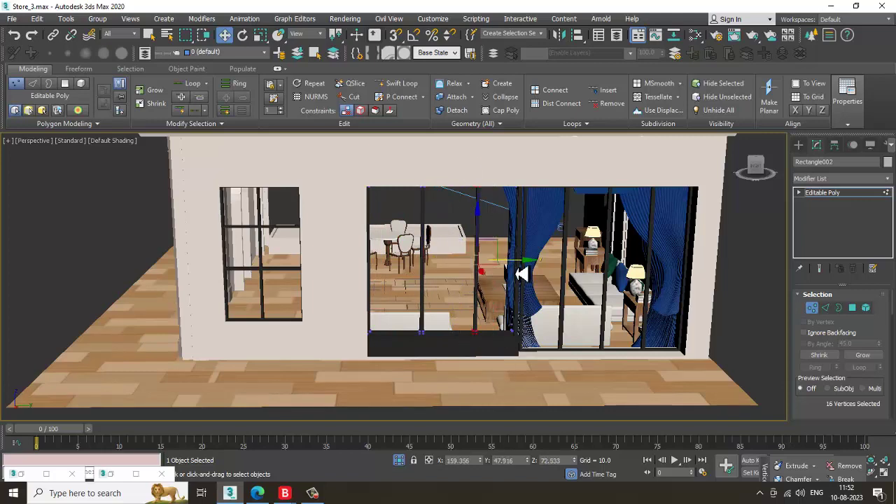
pyautogui.moveTo(518, 268); pyautogui.dragTo(473, 255)
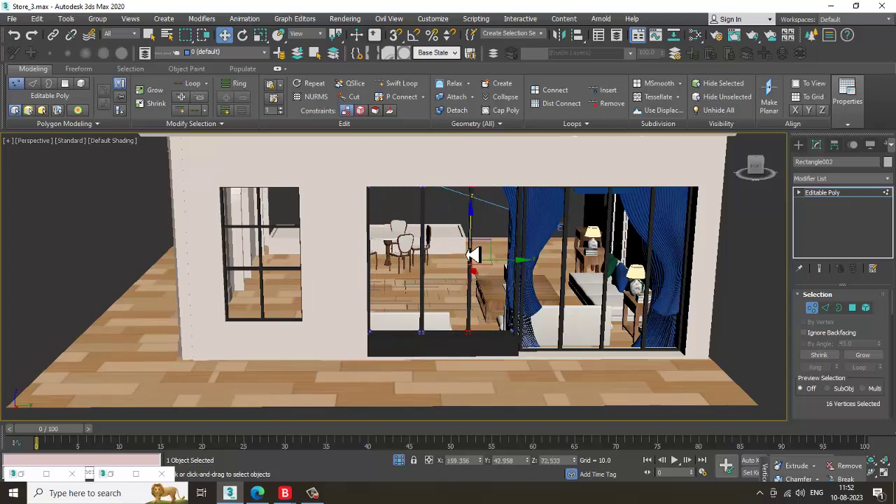
# Finish the frame's vertex editing and start a new production render from the V-Ray camera view
pyautogui.click(824, 192)
pyautogui.click(452, 287)
pyautogui.keyDown('alt'); pyautogui.moveTo(452, 286); pyautogui.dragTo(632, 287, button='middle'); pyautogui.keyUp('alt')
pyautogui.scroll(4, 454, 292)
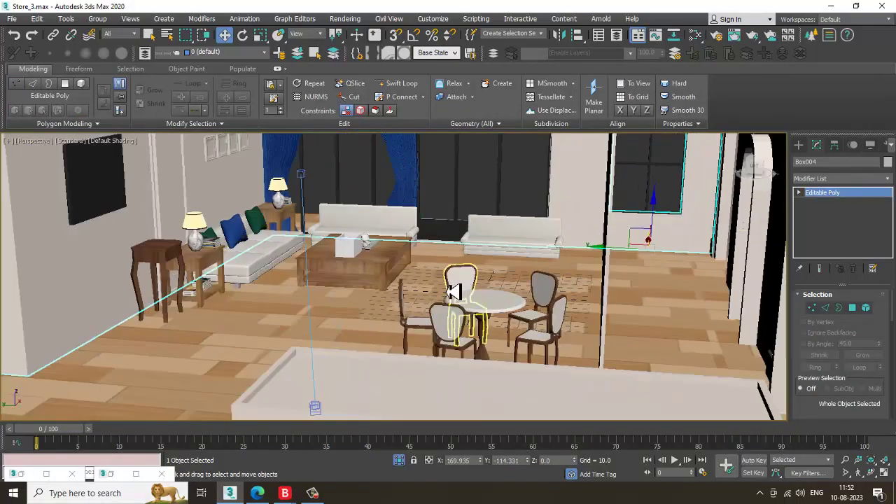
pyautogui.press('c')
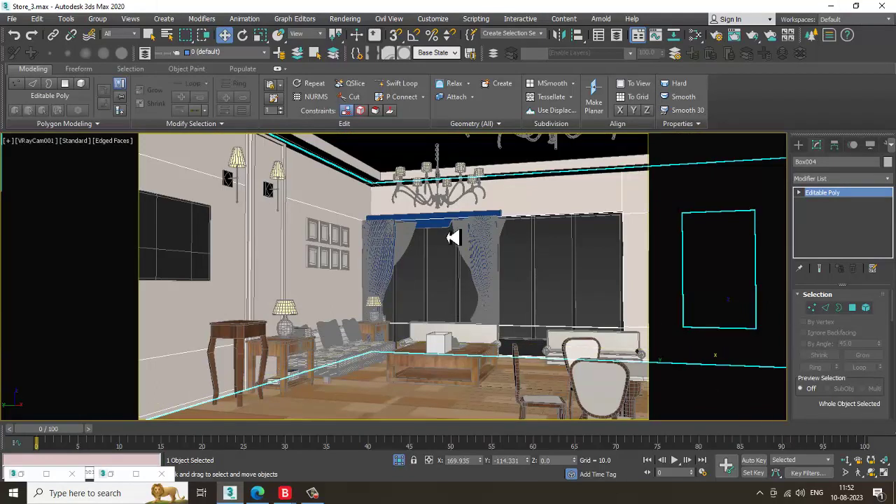
pyautogui.click(350, 18)
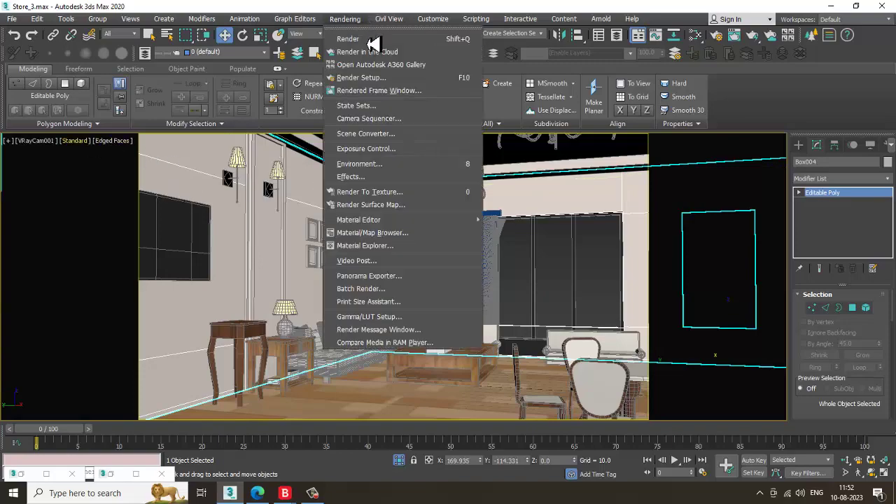
pyautogui.click(368, 39)
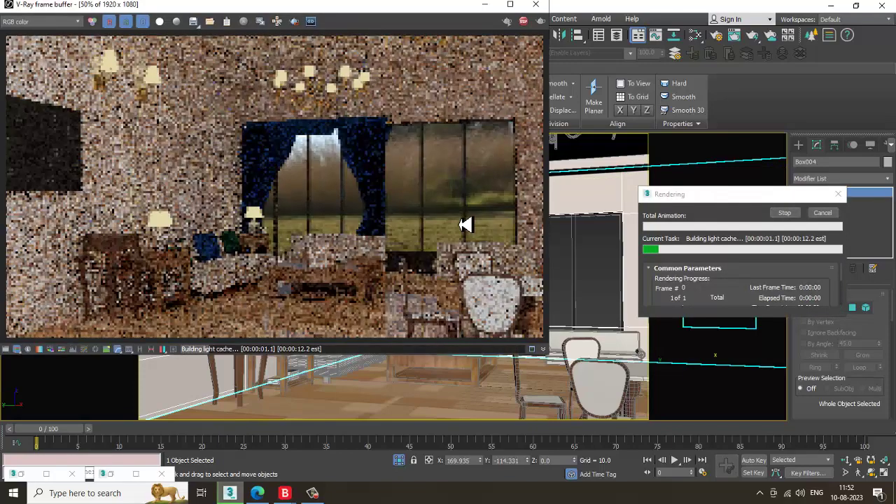